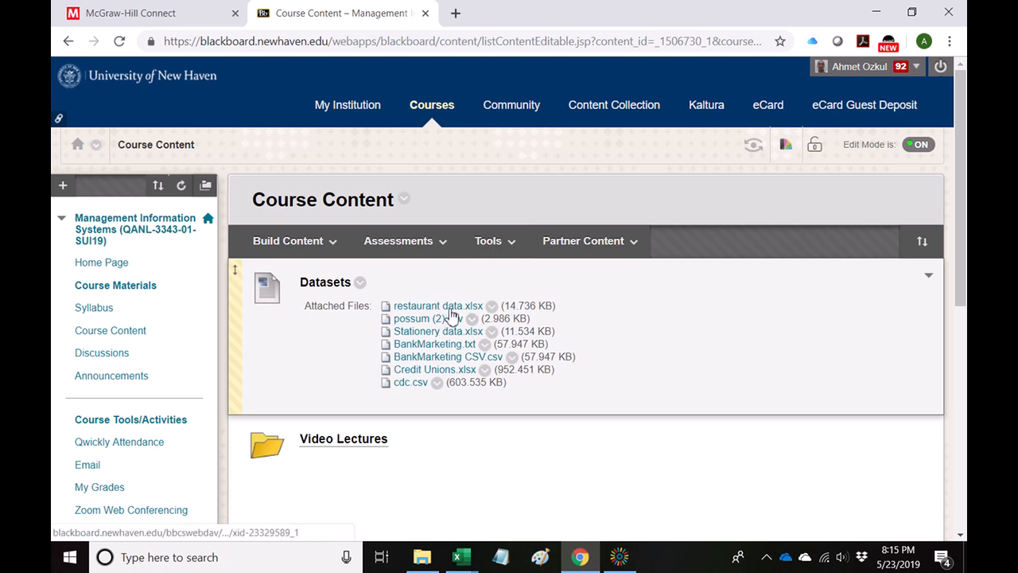
Download restaurant data.xlsx from the course datasets, open it in Excel and enable editing.
{"action": "left_click", "coordinate": [432, 307]}
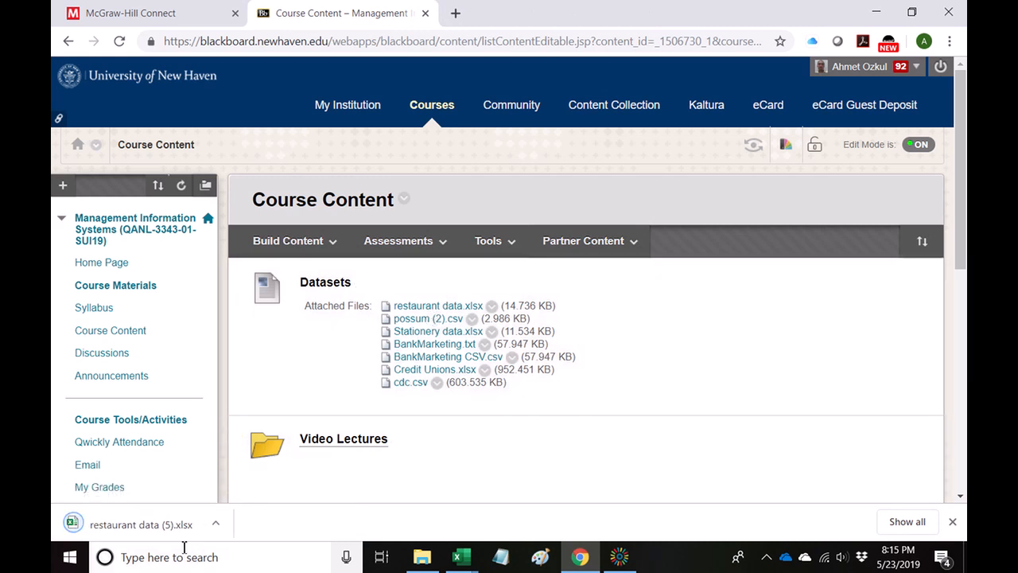
{"action": "left_click", "coordinate": [155, 526]}
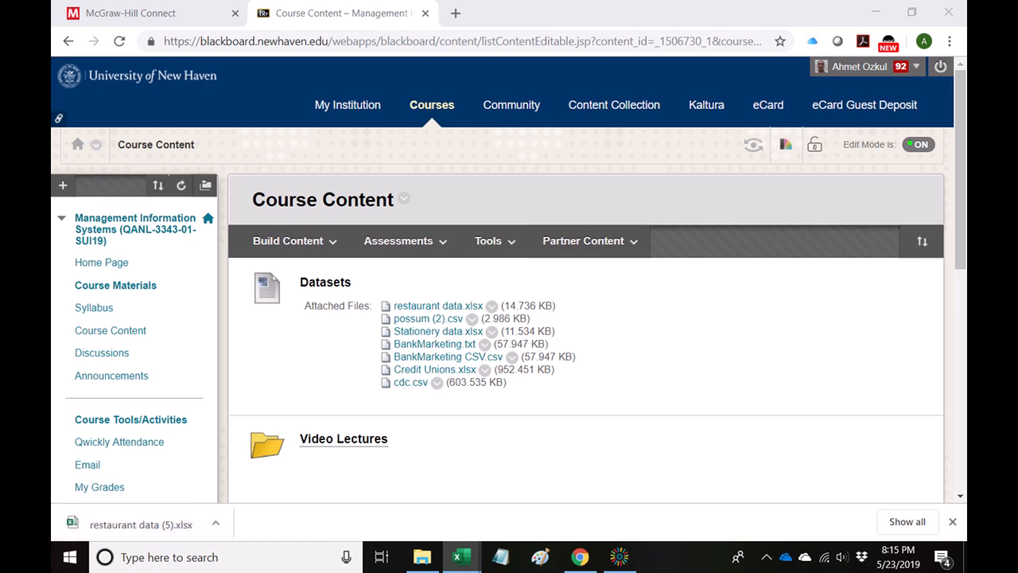
{"action": "left_click_drag", "start_coordinate": [50, 119], "coordinate": [680, 36]}
{"action": "double_click", "coordinate": [680, 36]}
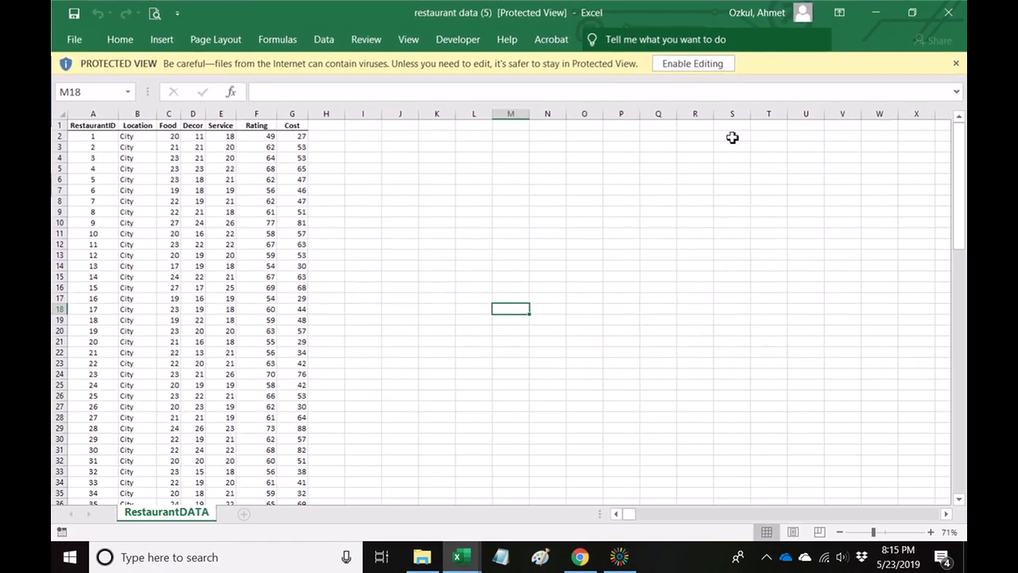
{"action": "left_click", "coordinate": [700, 64]}
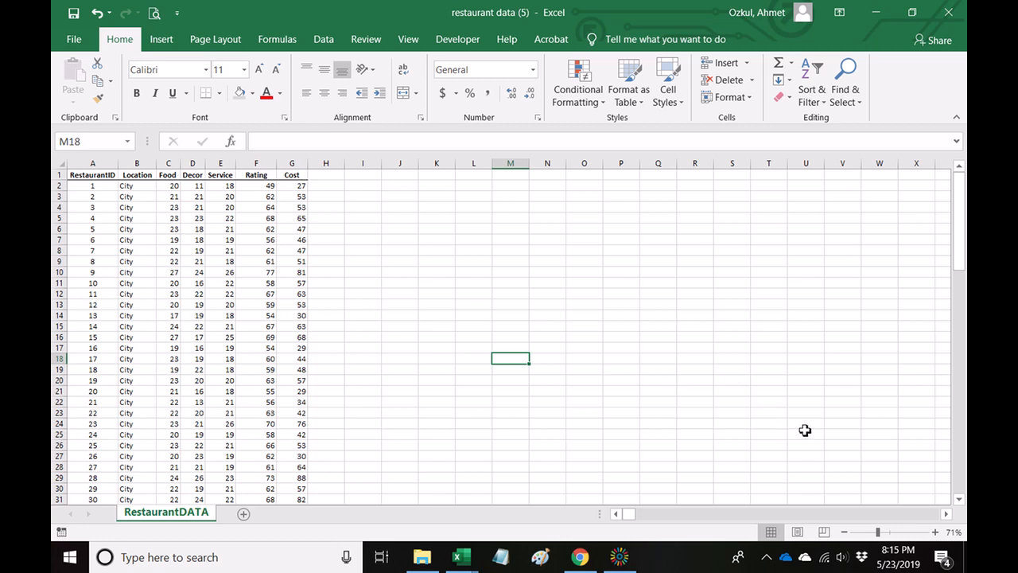
Enlarge the worksheet to 130% zoom with the header row and first columns in view.
{"action": "left_click", "coordinate": [935, 533]}
{"action": "left_click", "coordinate": [936, 532]}
{"action": "left_click", "coordinate": [935, 533]}
{"action": "left_click", "coordinate": [936, 532]}
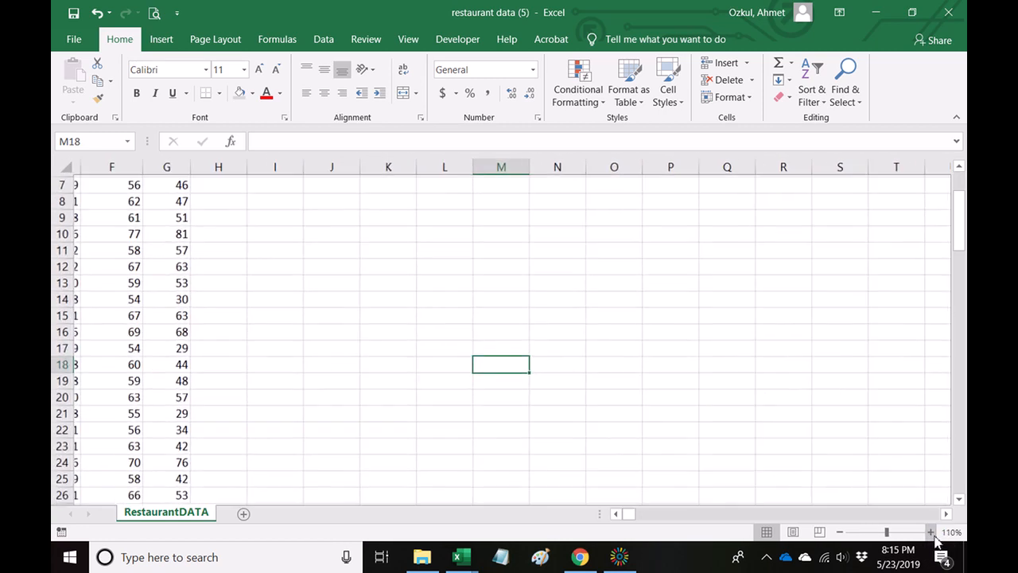
{"action": "left_click", "coordinate": [618, 514]}
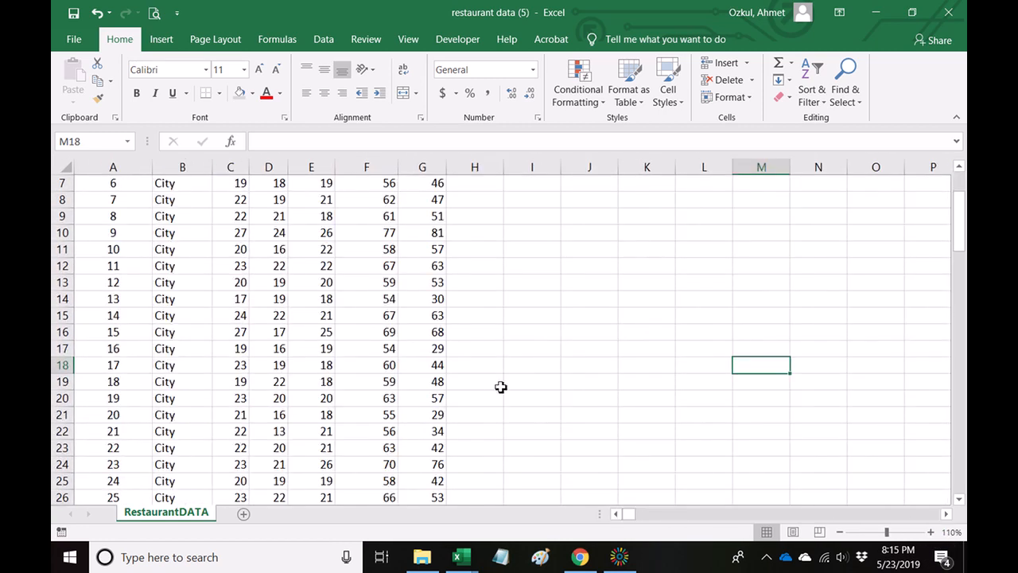
{"action": "scroll", "coordinate": [500, 387], "scroll_direction": "up", "scroll_amount": 2}
{"action": "left_click", "coordinate": [931, 531]}
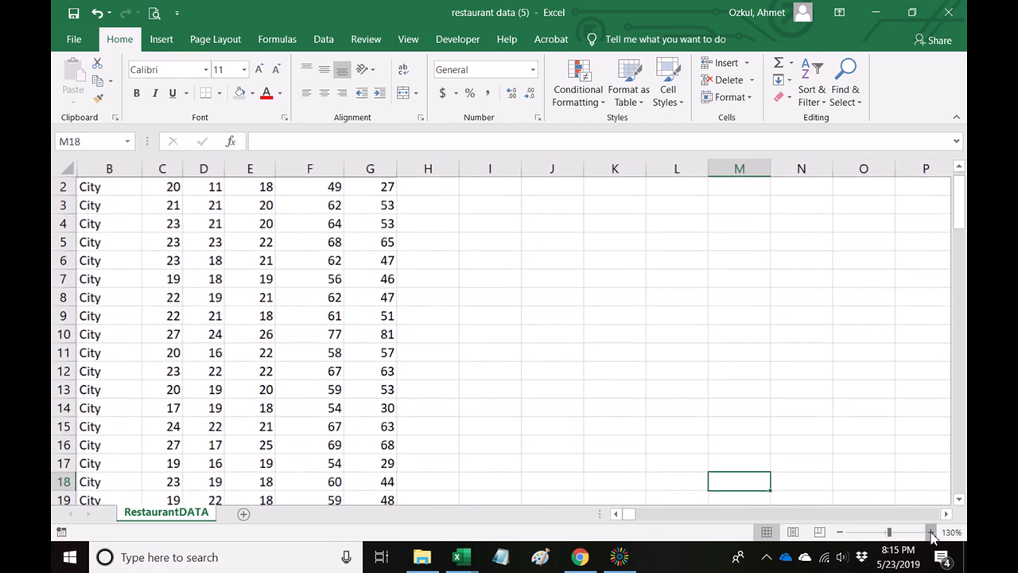
{"action": "left_click", "coordinate": [931, 532]}
{"action": "left_click", "coordinate": [617, 514]}
{"action": "scroll", "coordinate": [584, 348], "scroll_direction": "up", "scroll_amount": 1}
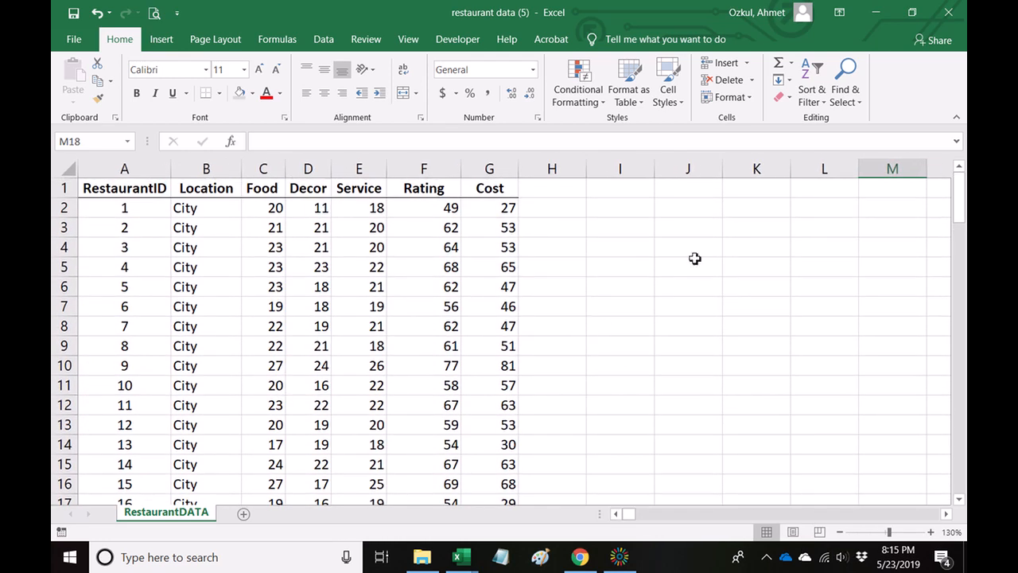
Enter the task note "1) We need to categorize the restaurants" in cell J2.
{"action": "left_click", "coordinate": [705, 208]}
{"action": "type", "text": "1)"}
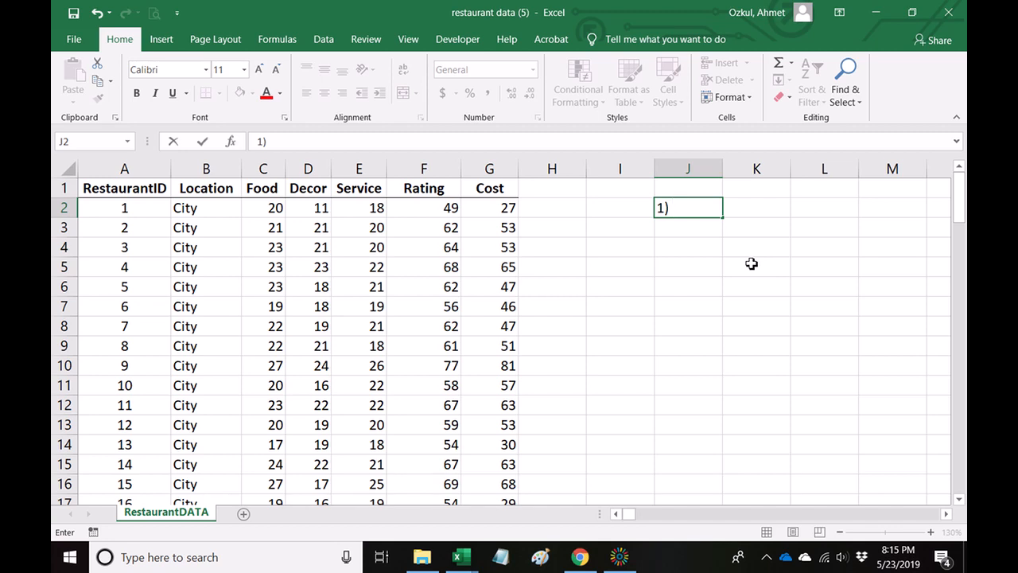
{"action": "type", "text": " We are"}
{"action": "key", "text": "BackSpace"}
{"action": "key", "text": "BackSpace"}
{"action": "key", "text": "BackSpace"}
{"action": "key", "text": "BackSpace"}
{"action": "type", "text": "need to cre"}
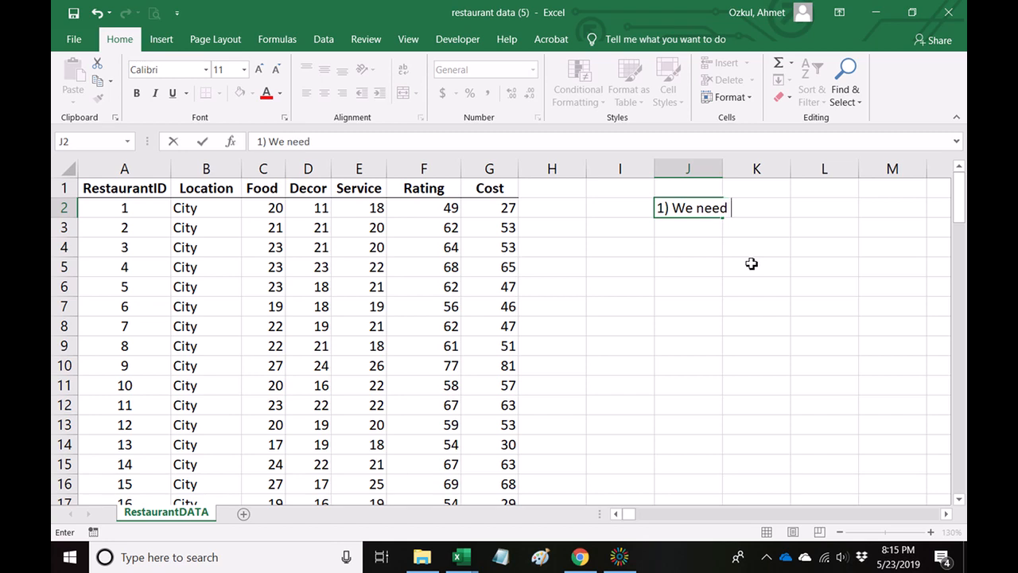
{"action": "key", "text": "BackSpace"}
{"action": "key", "text": "BackSpace"}
{"action": "type", "text": "ate"}
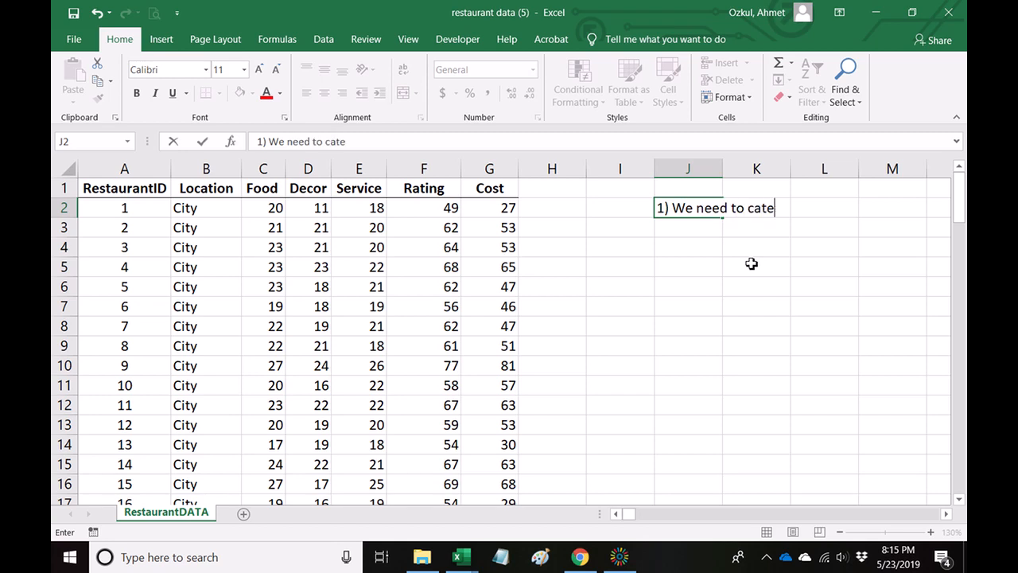
{"action": "type", "text": "gorize the "}
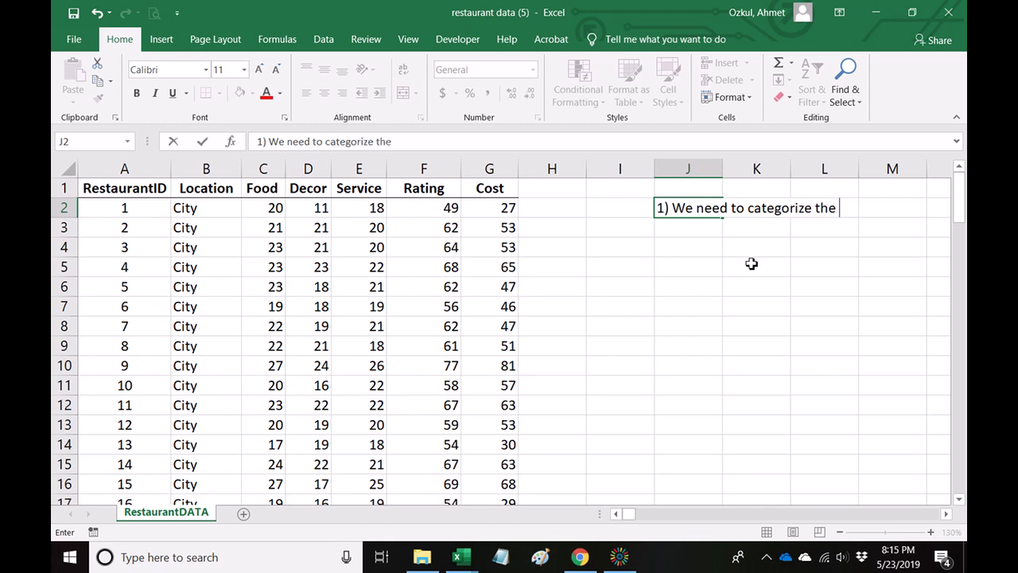
{"action": "type", "text": "restaurants"}
{"action": "key", "text": "Return"}
Continue the note in cell J3 with "based on ratings into 3 categories as listed below:".
{"action": "type", "text": "based on "}
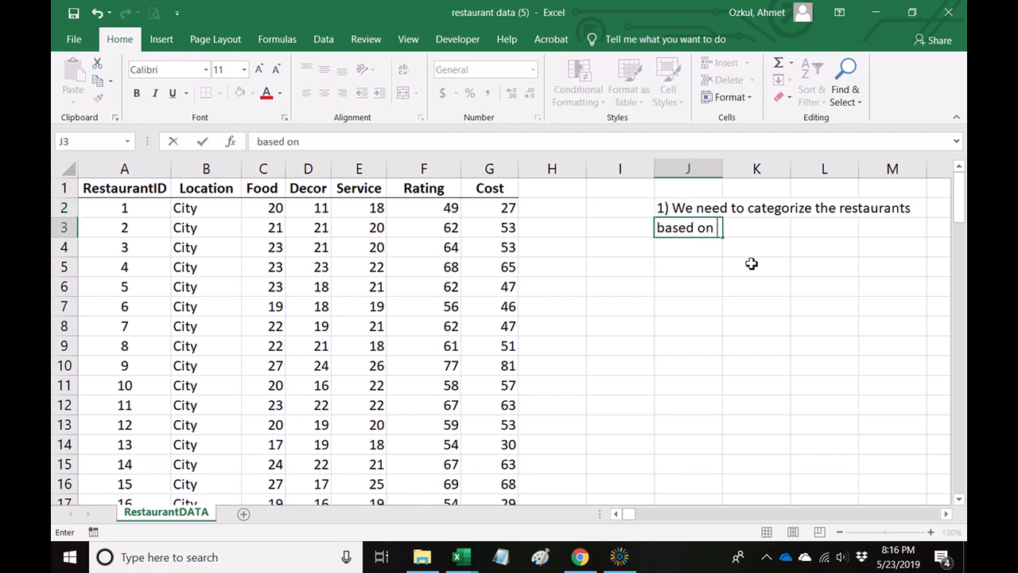
{"action": "type", "text": "ratings"}
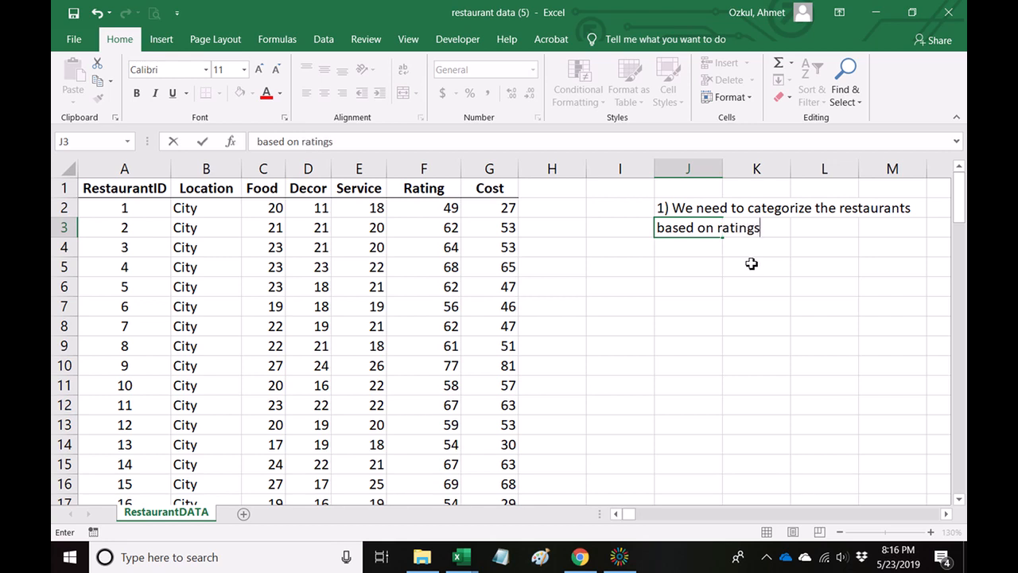
{"action": "type", "text": " into 3 ca"}
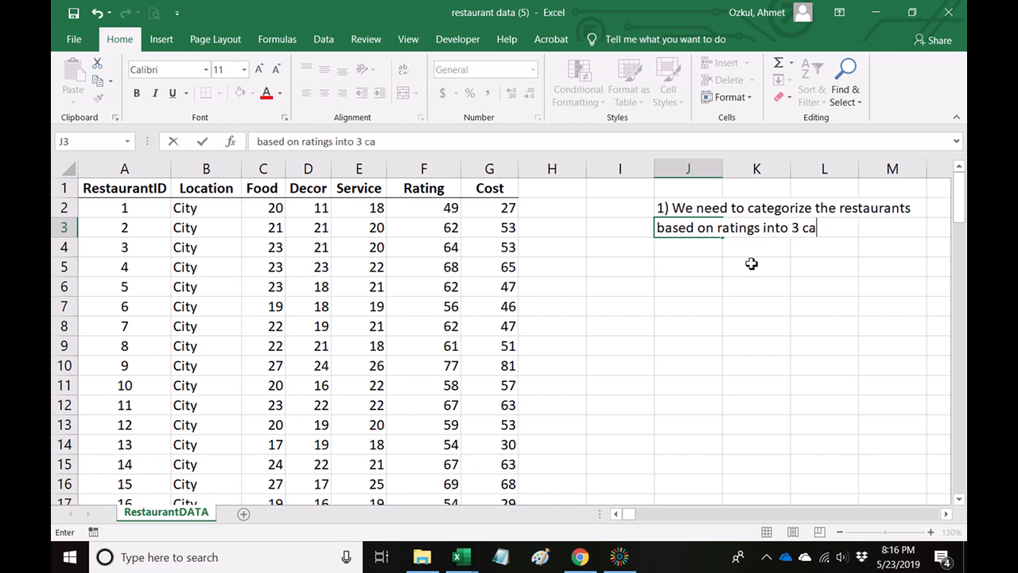
{"action": "type", "text": "tegories"}
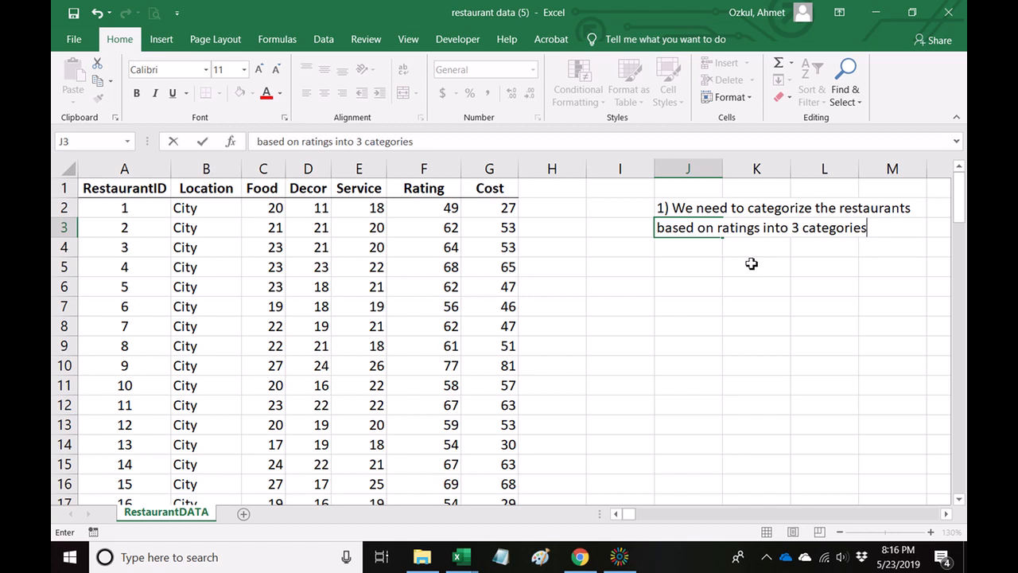
{"action": "type", "text": " as listed b"}
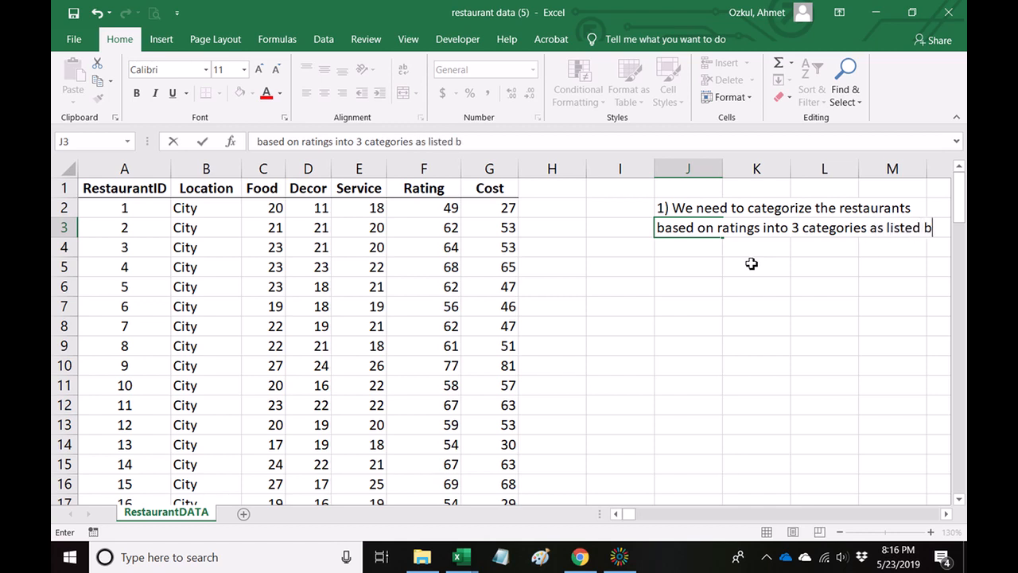
{"action": "type", "text": "elow:"}
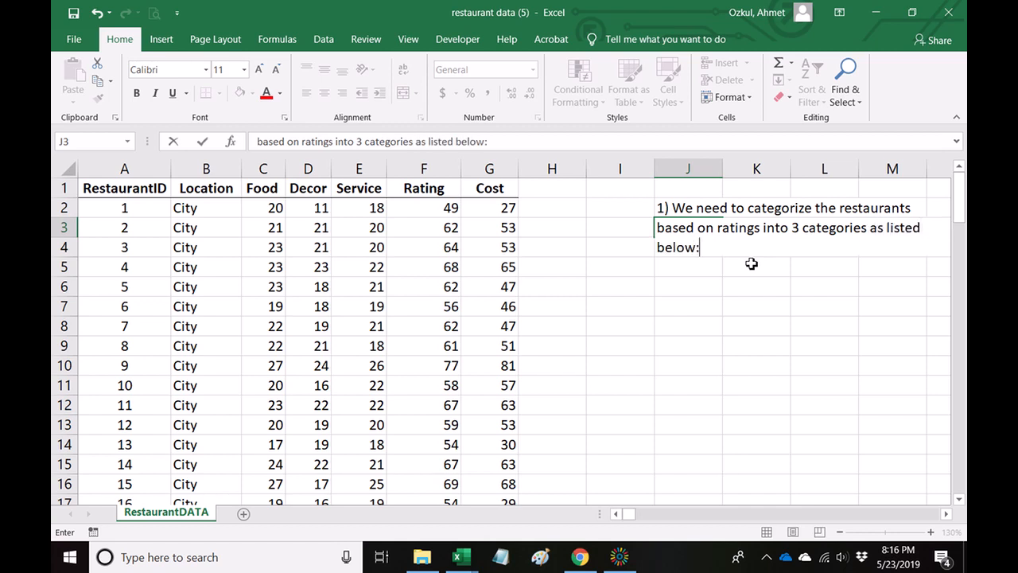
{"action": "key", "text": "Return"}
{"action": "key", "text": "Return"}
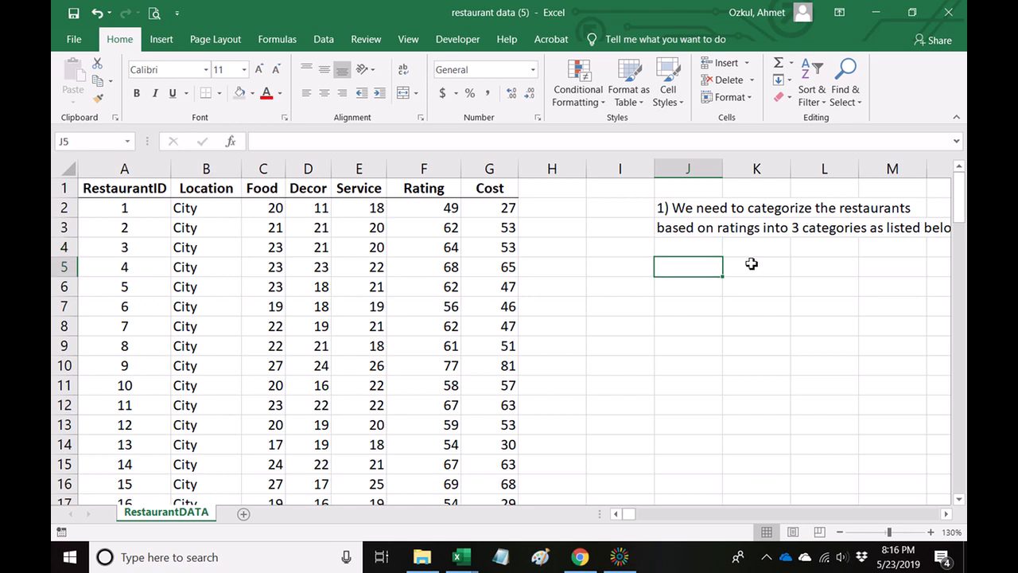
Enter the headers Quality in J5 and Rating in K5, with the category Excellent in J6.
{"action": "type", "text": "Quality"}
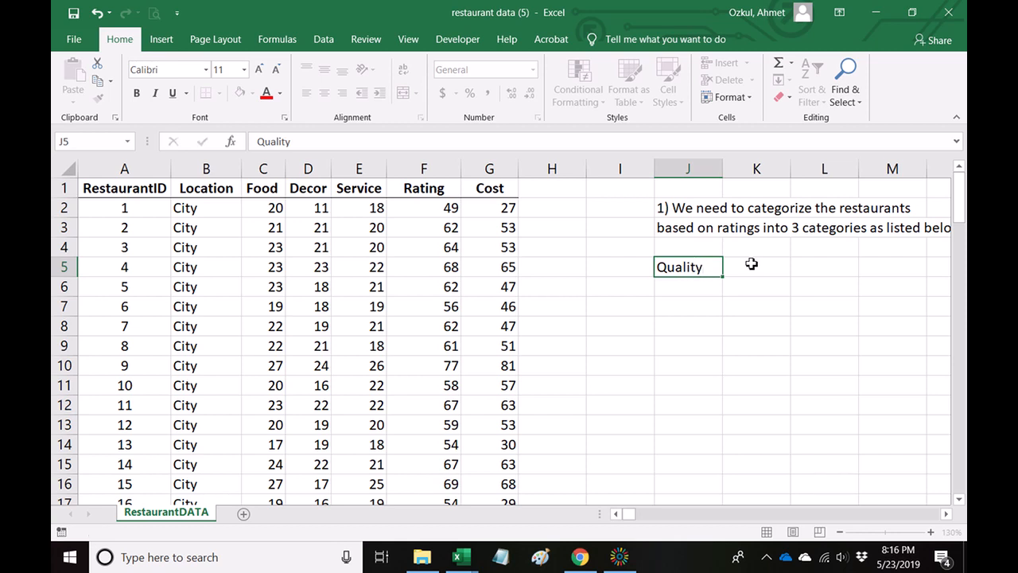
{"action": "key", "text": "Return"}
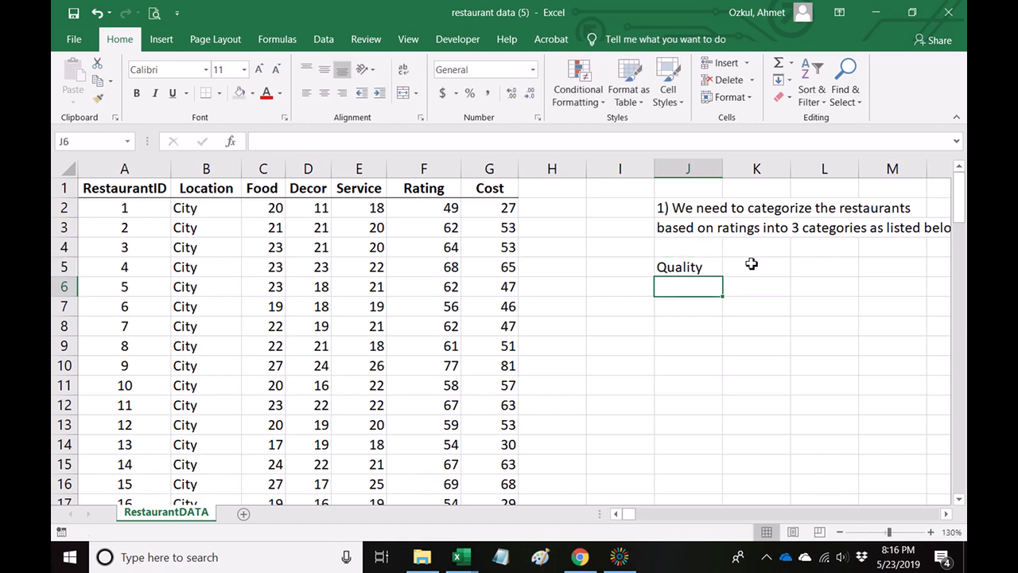
{"action": "type", "text": "Excellent"}
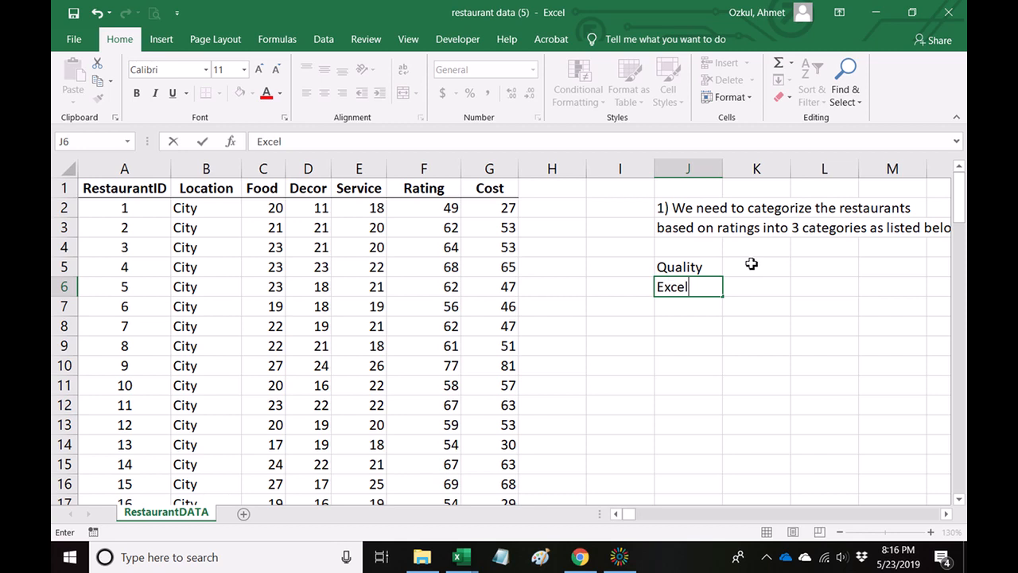
{"action": "key", "text": "Return"}
{"action": "key", "text": "Up"}
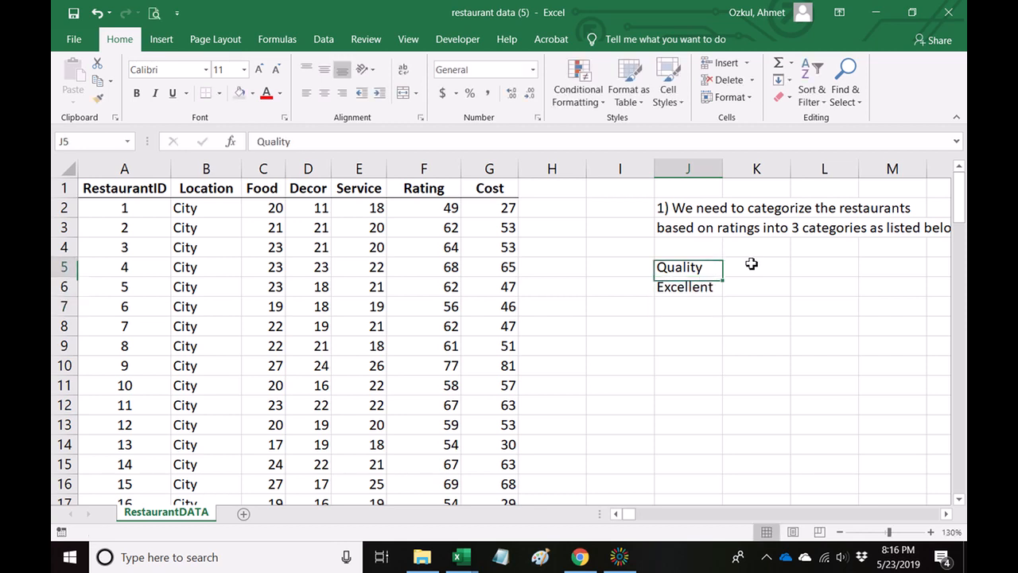
{"action": "left_click", "coordinate": [752, 264]}
{"action": "type", "text": "Rating"}
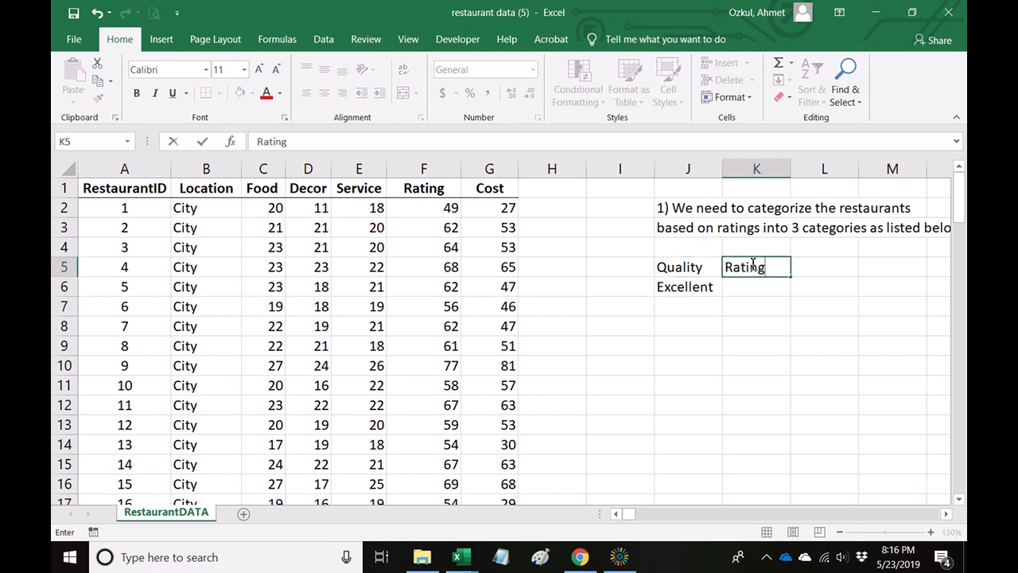
{"action": "key", "text": "Return"}
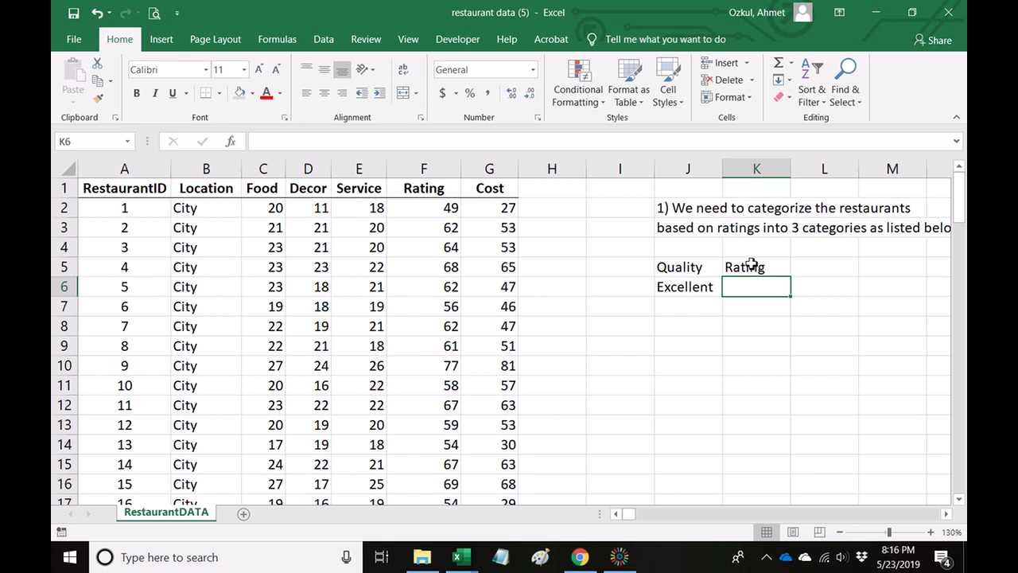
Enter the Excellent category's criterion "greater than 65" in cell K6.
{"action": "scroll", "coordinate": [470, 374], "scroll_direction": "down", "scroll_amount": 3}
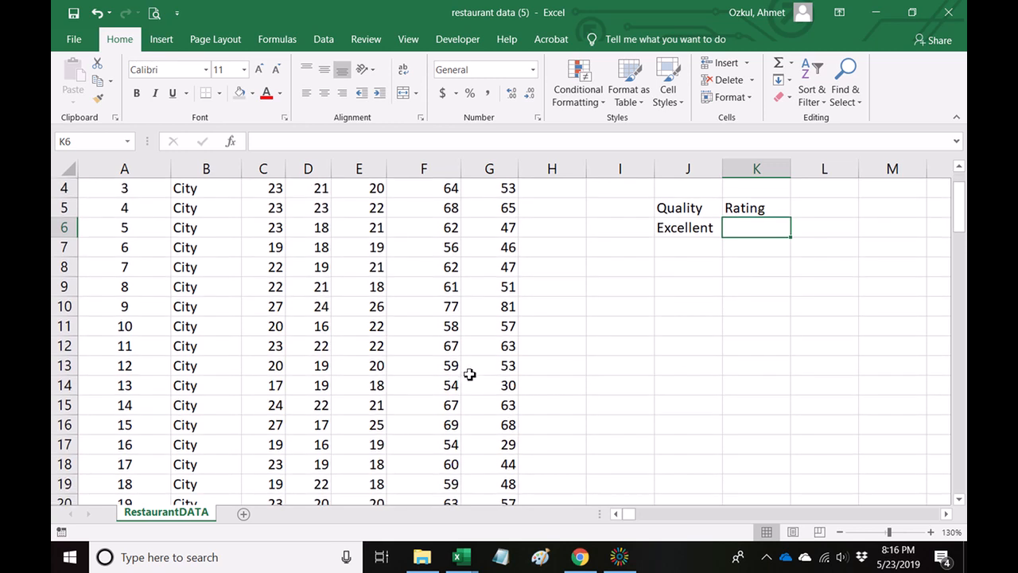
{"action": "scroll", "coordinate": [470, 374], "scroll_direction": "up", "scroll_amount": 3}
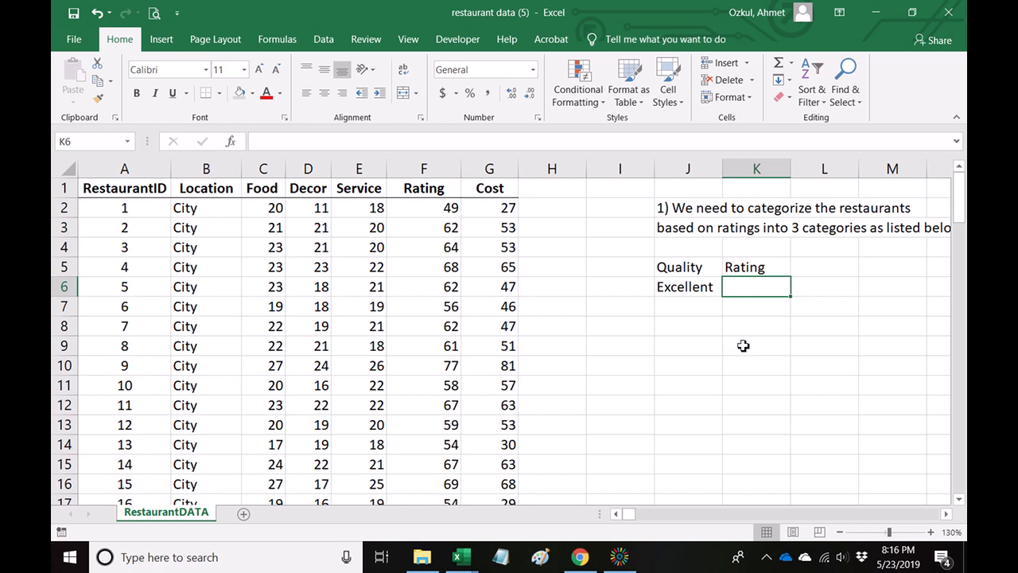
{"action": "type", "text": "gre"}
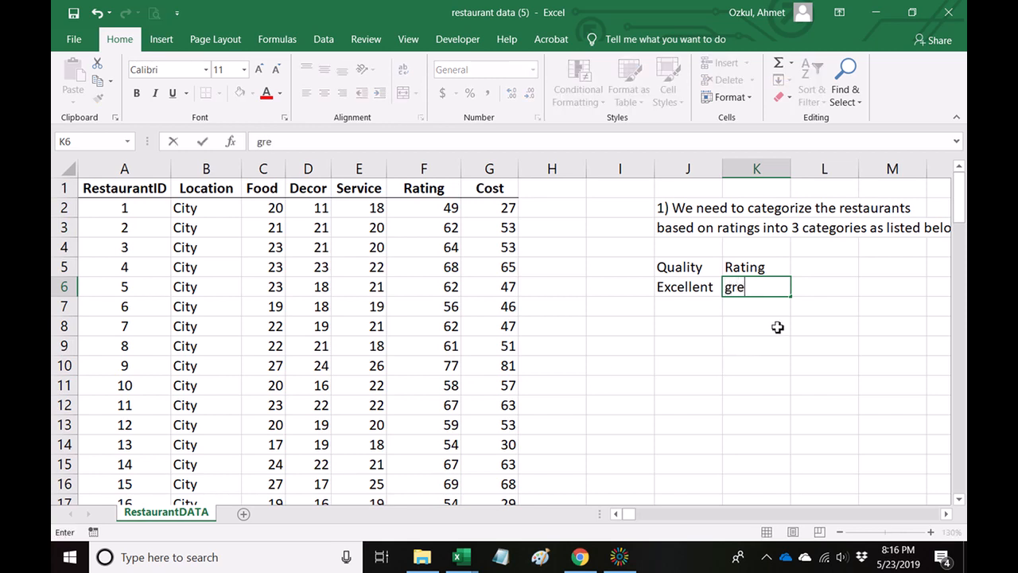
{"action": "type", "text": "ater than 65"}
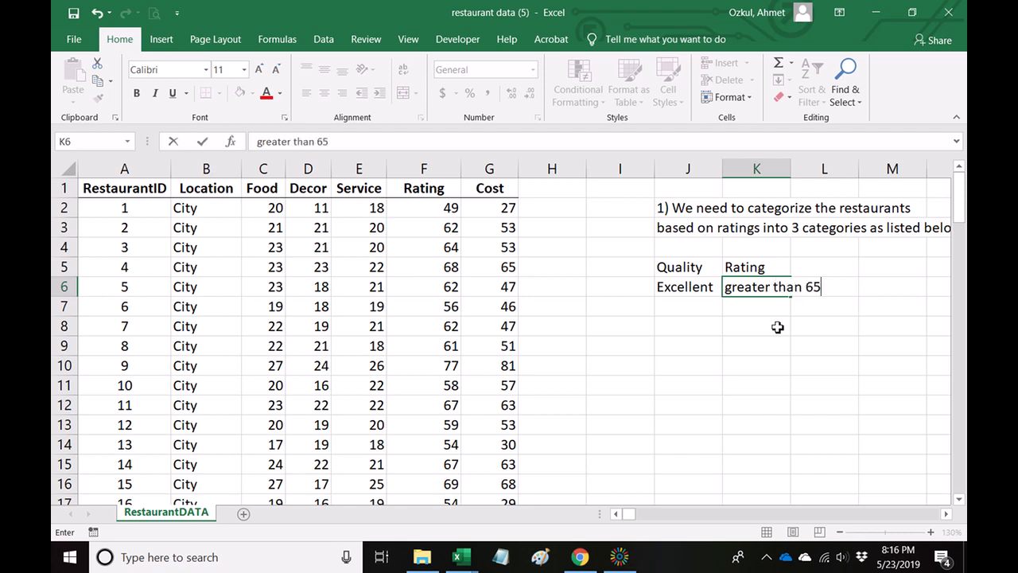
{"action": "key", "text": "Return"}
Add the category Good in J7 with the criterion "between 55 and 65" in K7.
{"action": "key", "text": "Left"}
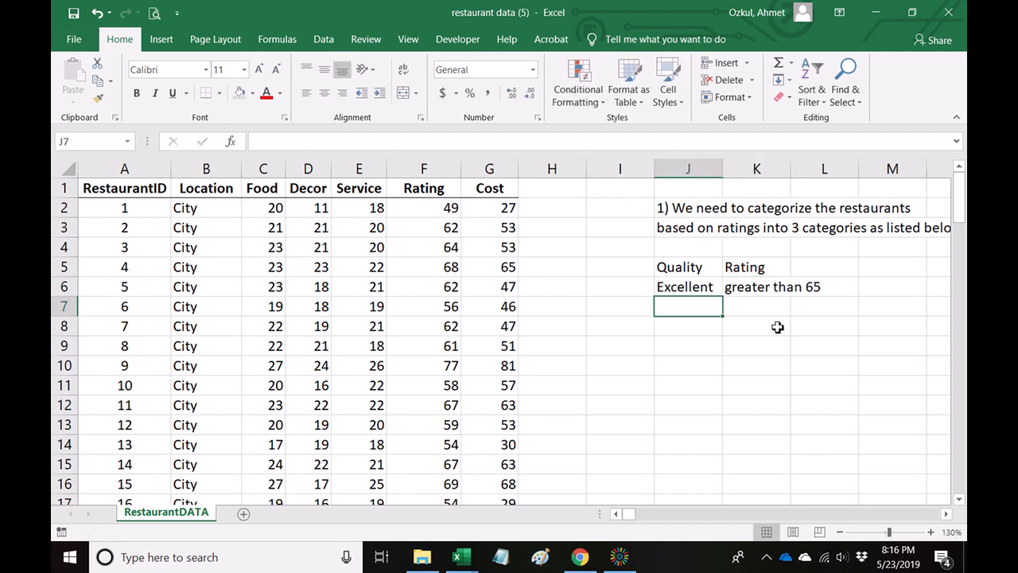
{"action": "type", "text": "Good"}
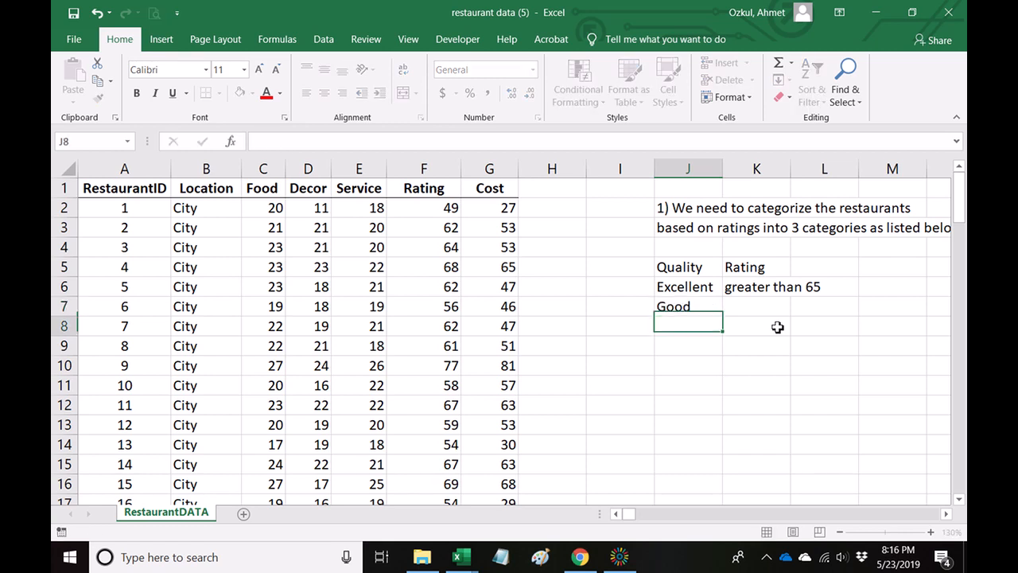
{"action": "key", "text": "Return"}
{"action": "key", "text": "Up"}
{"action": "key", "text": "Right"}
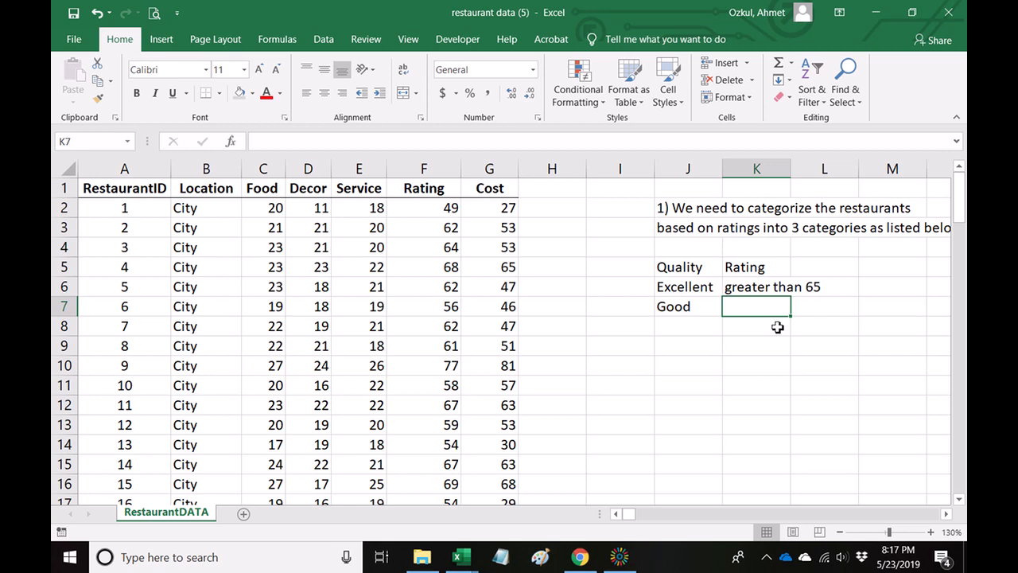
{"action": "type", "text": "between 55 and 65"}
{"action": "key", "text": "Return"}
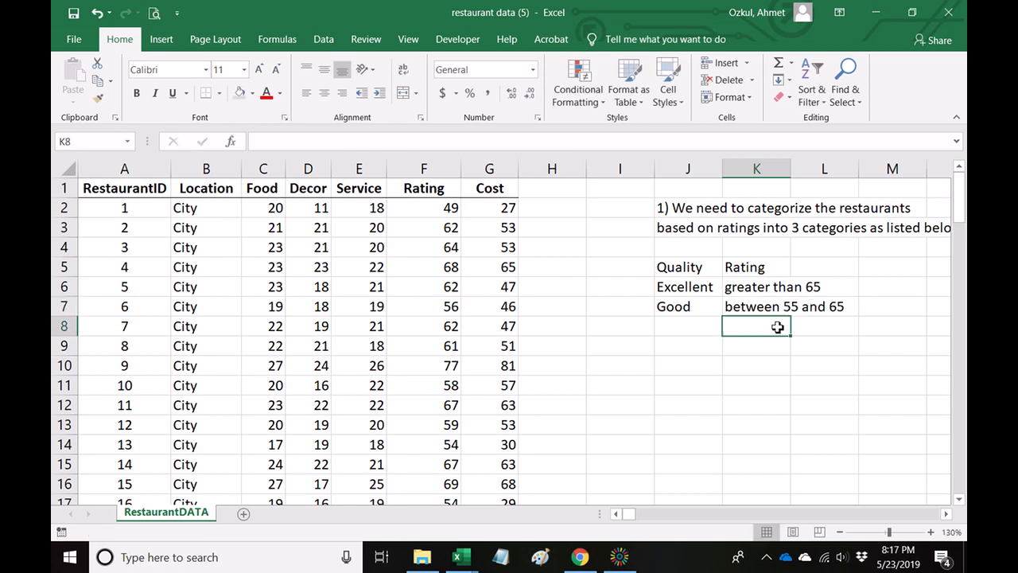
Add the category Fair in J8 with the criterion "less than 55" in K8.
{"action": "key", "text": "Left"}
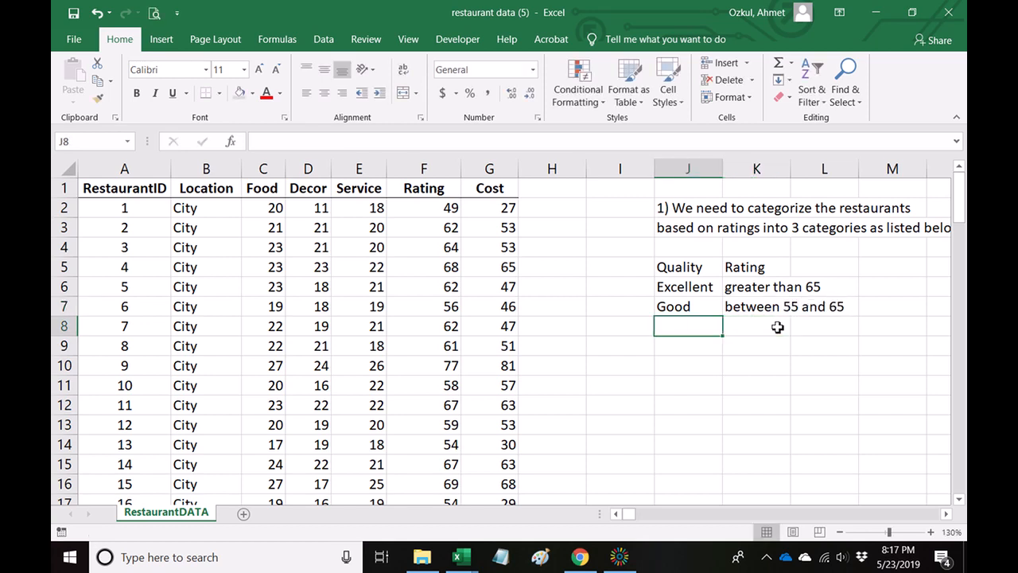
{"action": "type", "text": "Fair"}
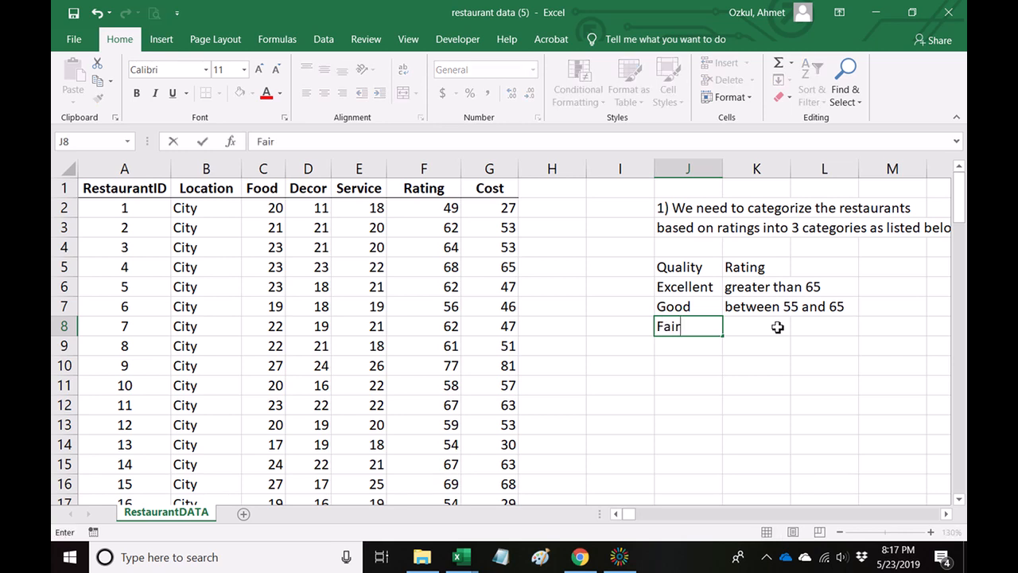
{"action": "key", "text": "Return"}
{"action": "key", "text": "Up"}
{"action": "key", "text": "Right"}
{"action": "type", "text": "less"}
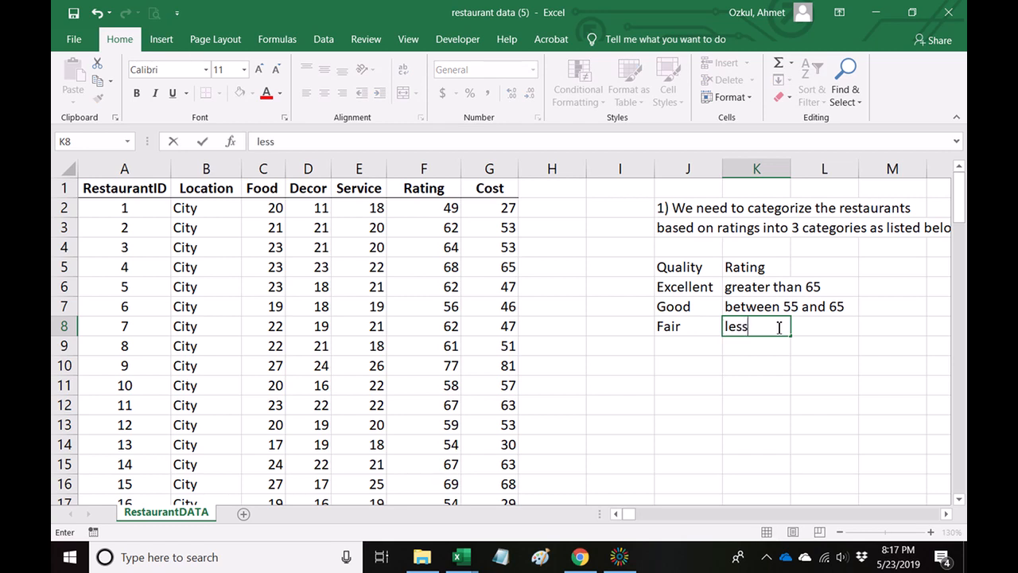
{"action": "type", "text": " than 55"}
{"action": "key", "text": "Return"}
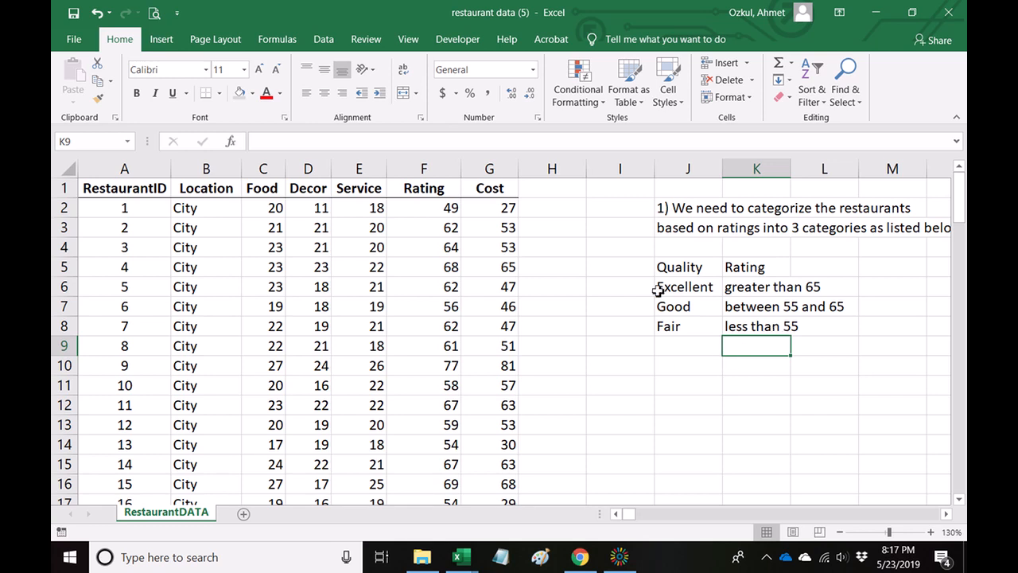
Add a new column header Quality in H1, beside the Cost column.
{"action": "left_click", "coordinate": [568, 191]}
{"action": "type", "text": "Quality"}
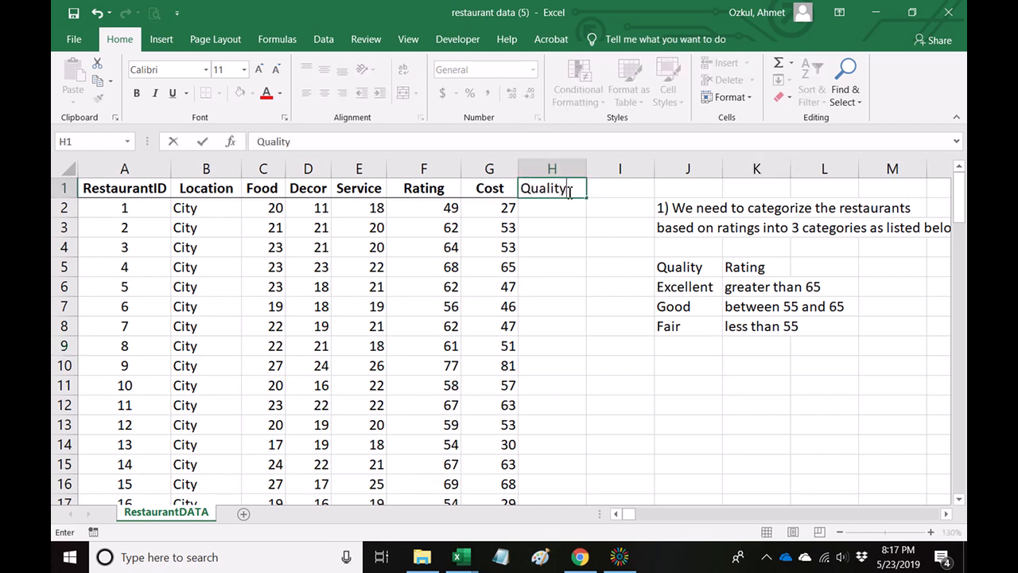
{"action": "key", "text": "Return"}
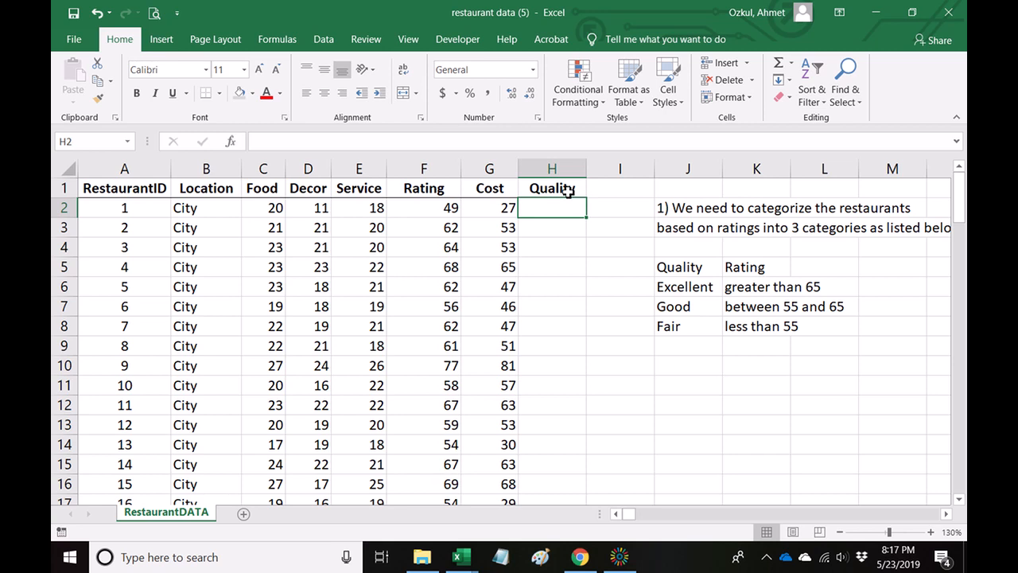
{"action": "type", "text": "Exce"}
{"action": "key", "text": "BackSpace"}
{"action": "type", "text": "elletn"}
{"action": "key", "text": "Return"}
{"action": "key", "text": "Up"}
{"action": "key", "text": "Delete"}
{"action": "key", "text": "Down"}
{"action": "key", "text": "Up"}
{"action": "type", "text": "if("}
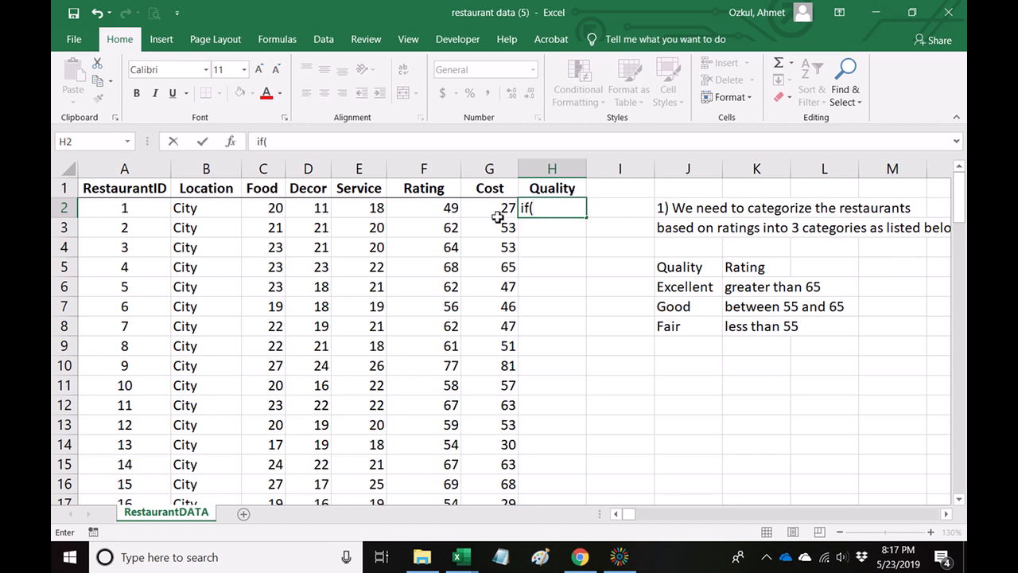
{"action": "left_click", "coordinate": [442, 209]}
{"action": "left_click", "coordinate": [539, 209]}
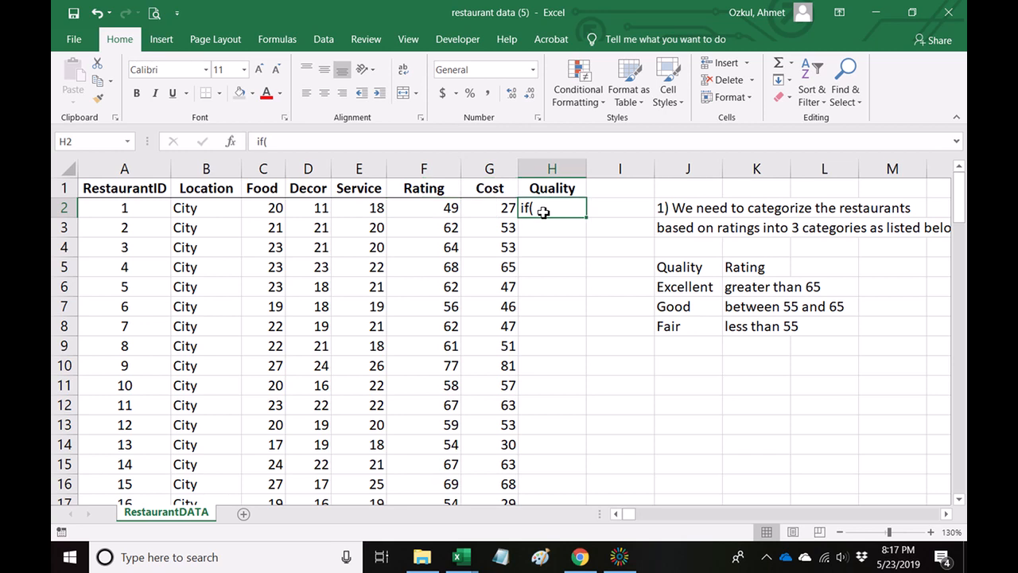
{"action": "key", "text": "BackSpace"}
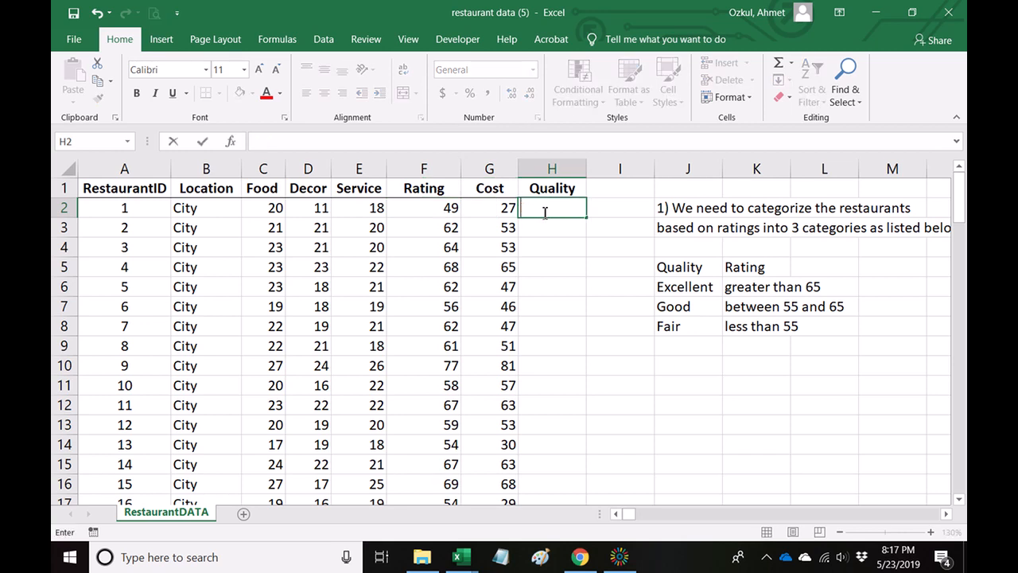
Start an IF formula in H2 that returns "Excellent" when the rating in F2 is greater than 65.
{"action": "type", "text": "="}
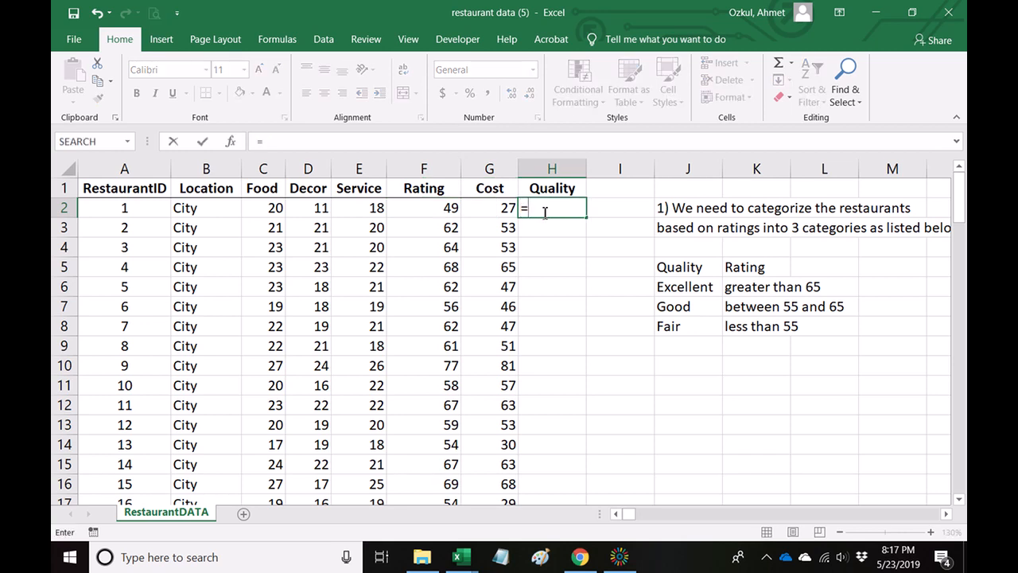
{"action": "type", "text": "if("}
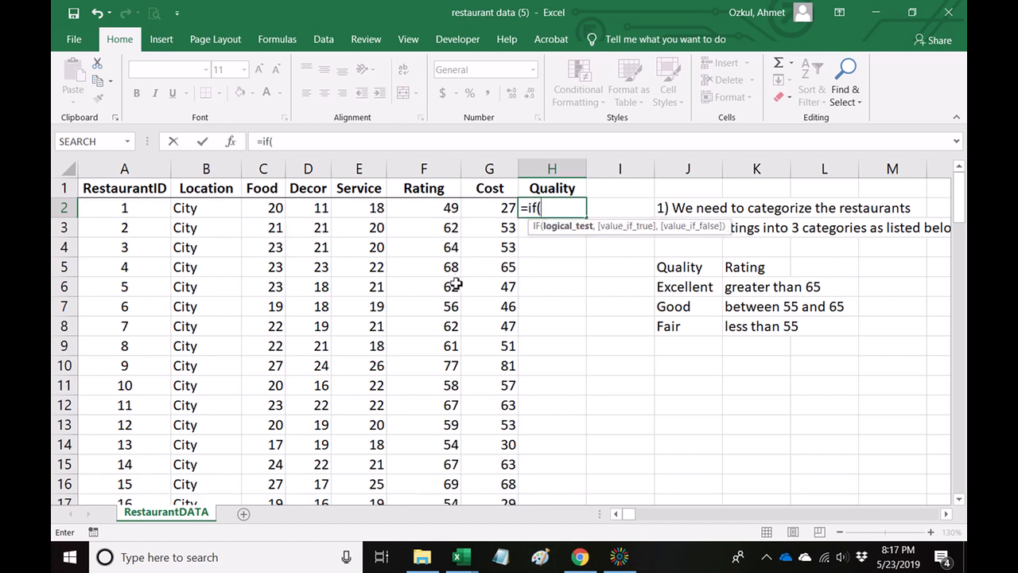
{"action": "left_click", "coordinate": [428, 209]}
{"action": "type", "text": ">65"}
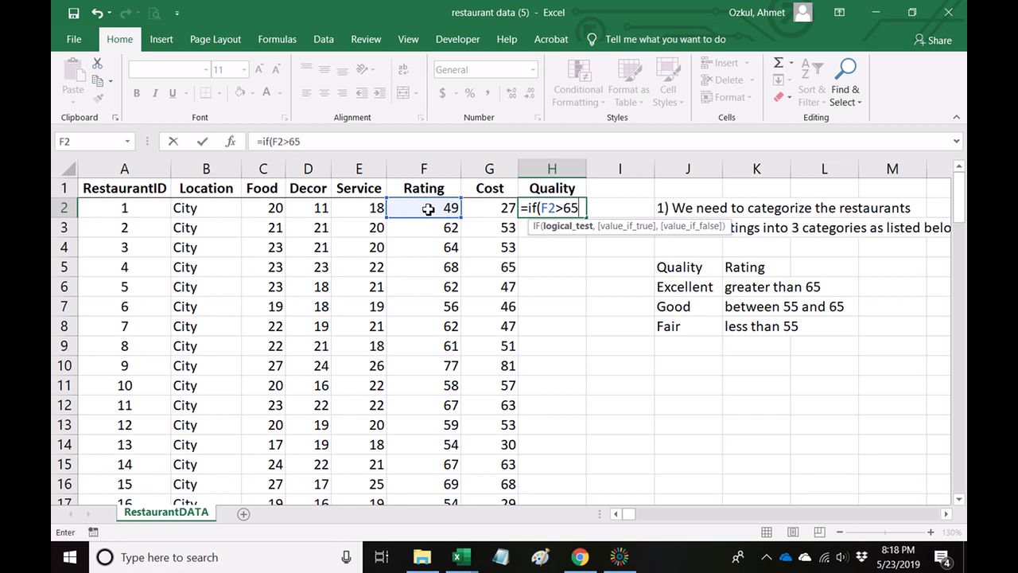
{"action": "type", "text": "m"}
{"action": "key", "text": "BackSpace"}
{"action": "type", "text": ",\""}
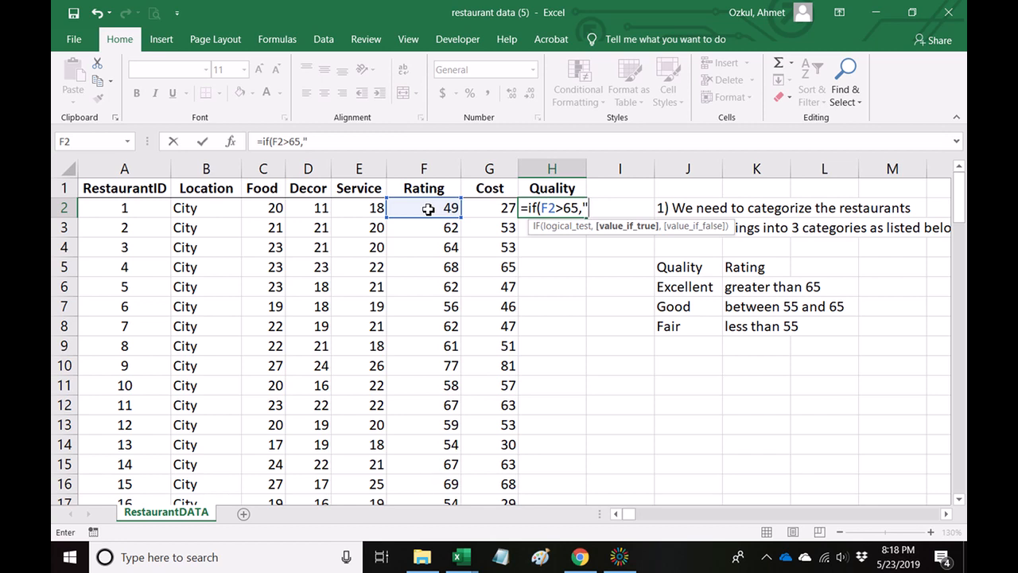
{"action": "key", "text": "BackSpace"}
{"action": "type", "text": "\"Exe"}
{"action": "type", "text": "ellen"}
{"action": "type", "text": "t\","}
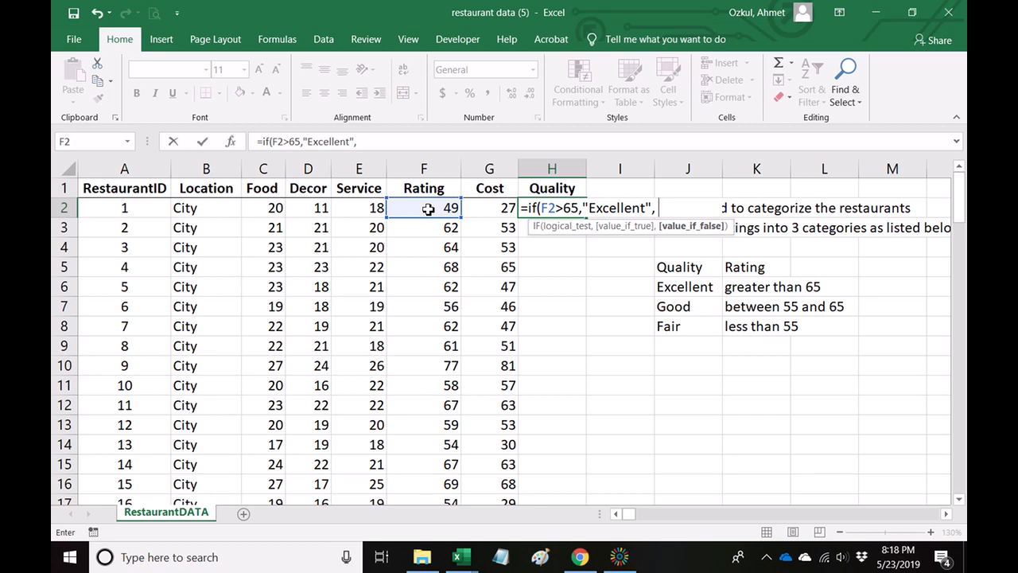
Begin a nested IF as the value-if-false argument in H2, and discard the whole unfinished formula.
{"action": "type", "text": "if"}
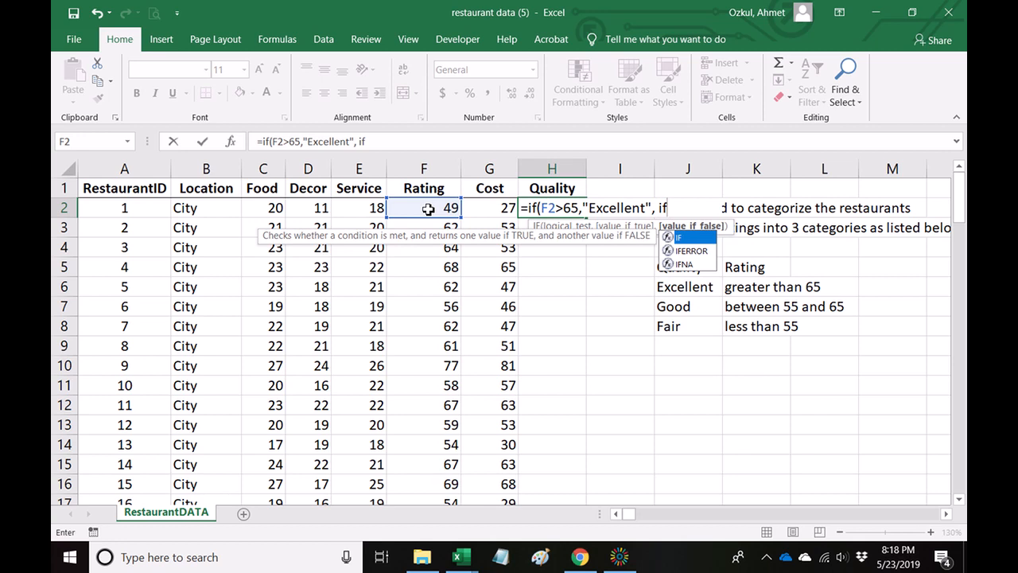
{"action": "key", "text": "BackSpace"}
{"action": "key", "text": "BackSpace"}
{"action": "key", "text": "BackSpace"}
{"action": "key", "text": "BackSpace"}
{"action": "key", "text": "BackSpace"}
{"action": "key", "text": "BackSpace"}
{"action": "key", "text": "BackSpace"}
{"action": "key", "text": "BackSpace"}
{"action": "key", "text": "BackSpace"}
{"action": "key", "text": "BackSpace"}
{"action": "key", "text": "BackSpace"}
{"action": "key", "text": "BackSpace"}
{"action": "key", "text": "BackSpace"}
{"action": "key", "text": "BackSpace"}
{"action": "key", "text": "BackSpace"}
{"action": "key", "text": "BackSpace"}
{"action": "key", "text": "BackSpace"}
{"action": "key", "text": "BackSpace"}
{"action": "key", "text": "BackSpace"}
{"action": "key", "text": "BackSpace"}
{"action": "key", "text": "BackSpace"}
{"action": "key", "text": "BackSpace"}
{"action": "key", "text": "BackSpace"}
{"action": "key", "text": "BackSpace"}
{"action": "key", "text": "BackSpace"}
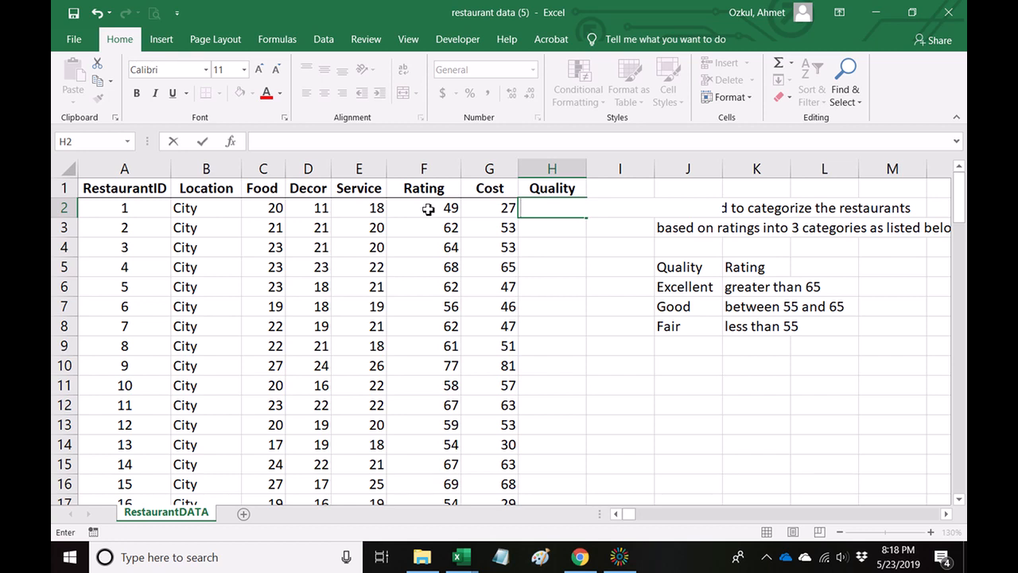
{"action": "key", "text": "Return"}
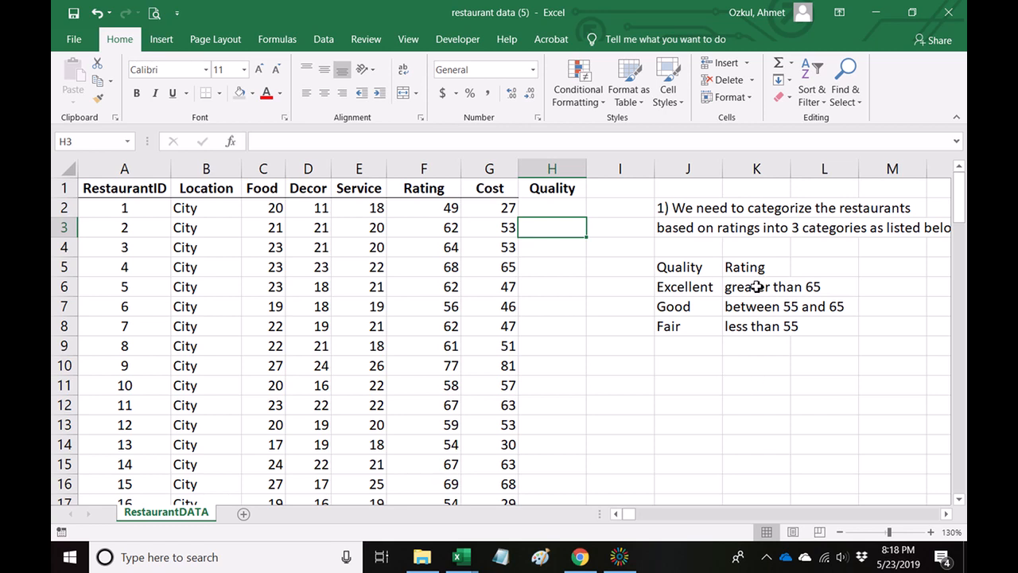
Copy the Quality header and its three categories from J5:J8 to the cells starting at J10.
{"action": "left_click", "coordinate": [703, 371]}
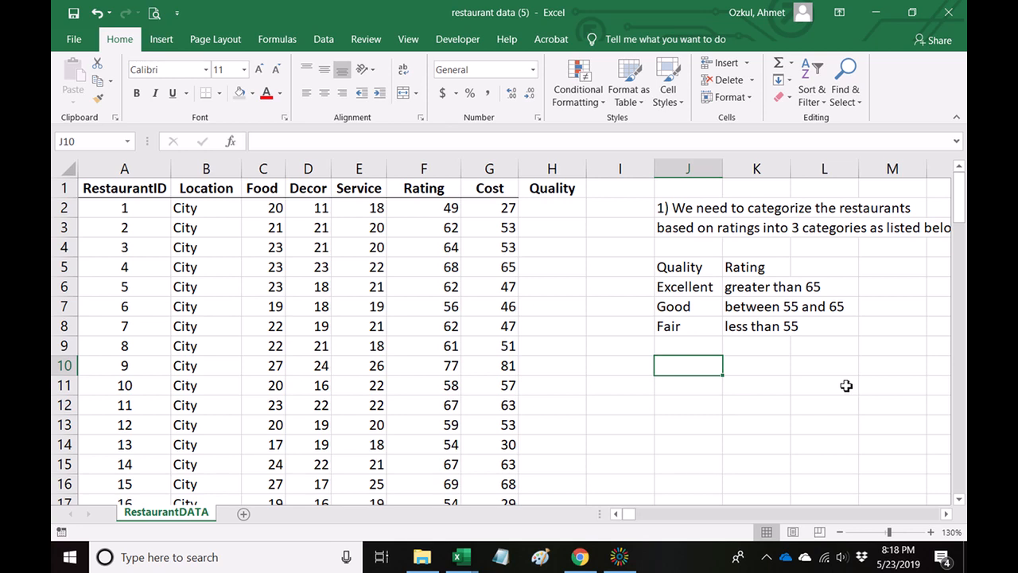
{"action": "left_click_drag", "start_coordinate": [680, 268], "coordinate": [676, 327]}
{"action": "key", "text": "ctrl+c"}
{"action": "left_click", "coordinate": [684, 368]}
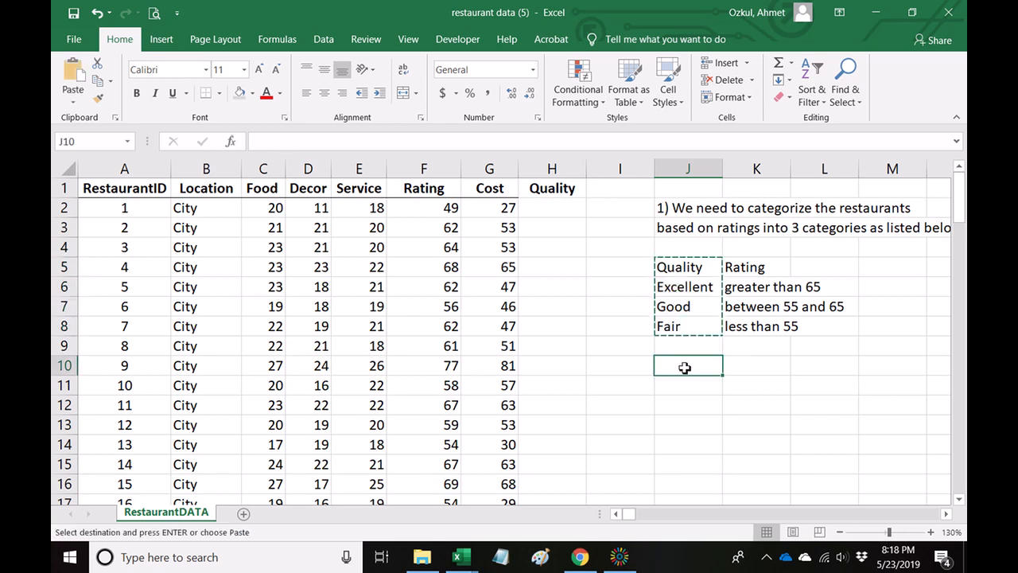
{"action": "key", "text": "ctrl+v"}
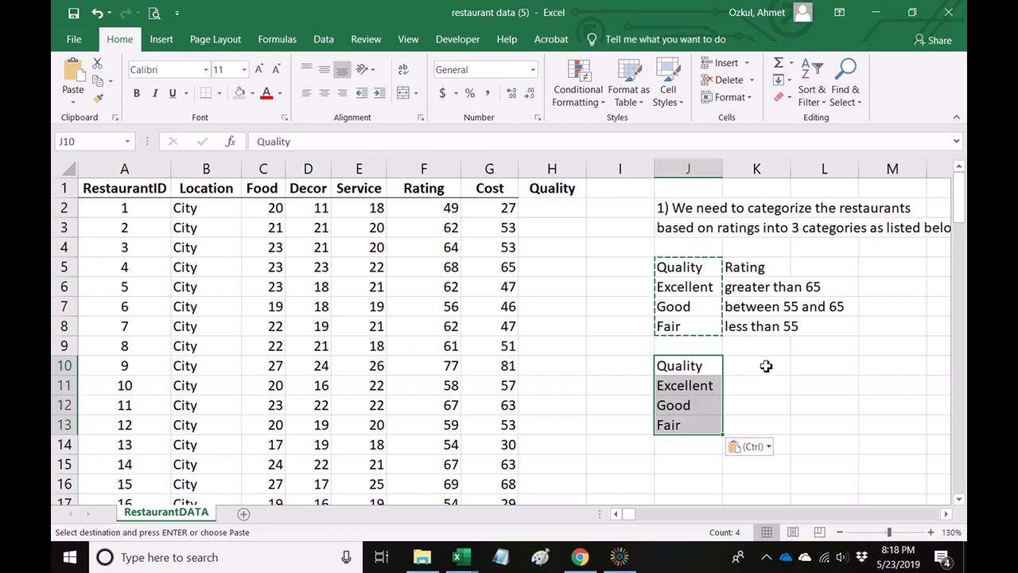
Add the header Rating in K10 and swap the two columns, placing Rating in J10 and the Quality list in K10:K13.
{"action": "left_click", "coordinate": [766, 367]}
{"action": "type", "text": "Rating"}
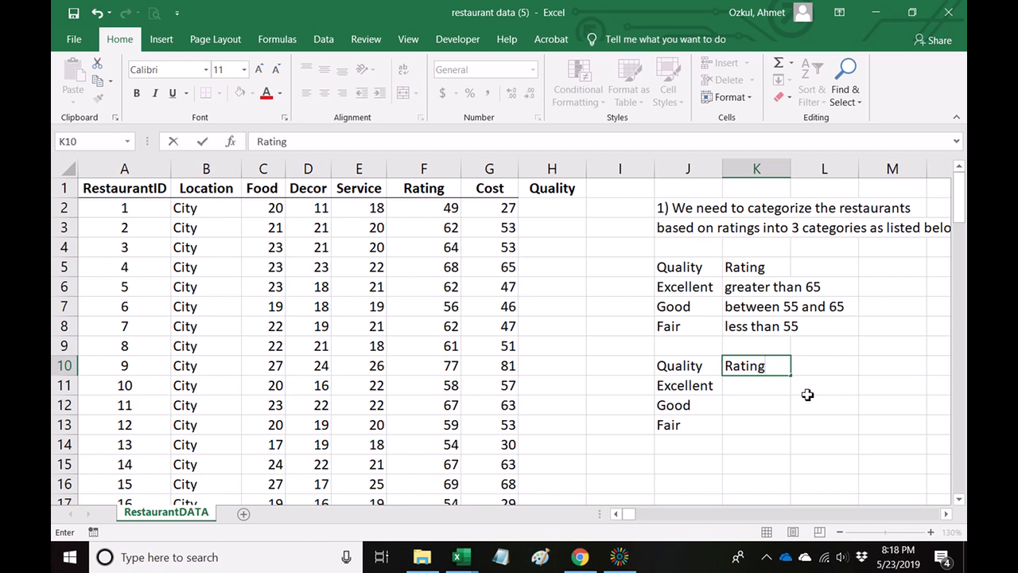
{"action": "key", "text": "Return"}
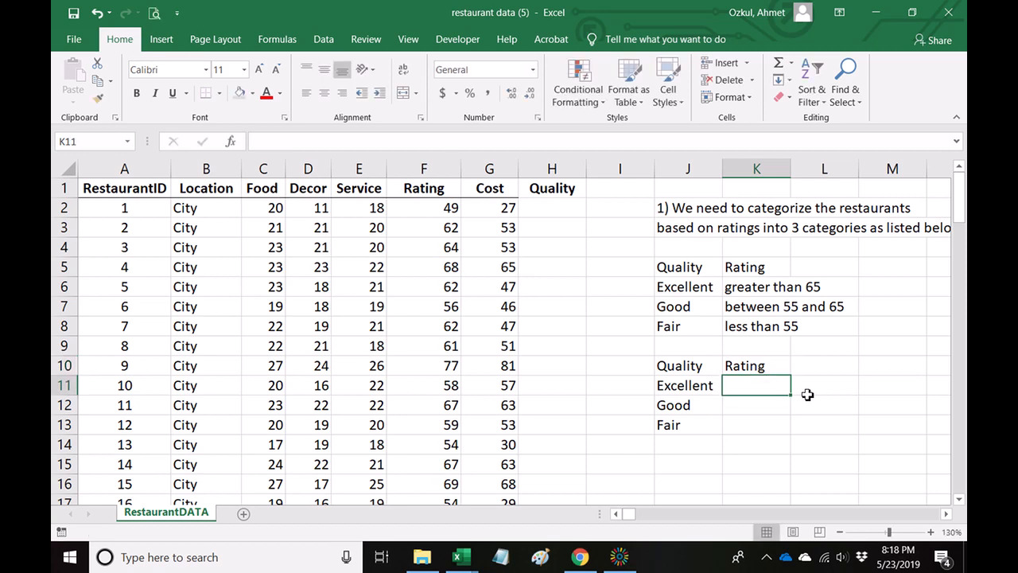
{"action": "left_click_drag", "start_coordinate": [677, 368], "coordinate": [801, 426]}
{"action": "left_click_drag", "start_coordinate": [757, 364], "coordinate": [739, 424]}
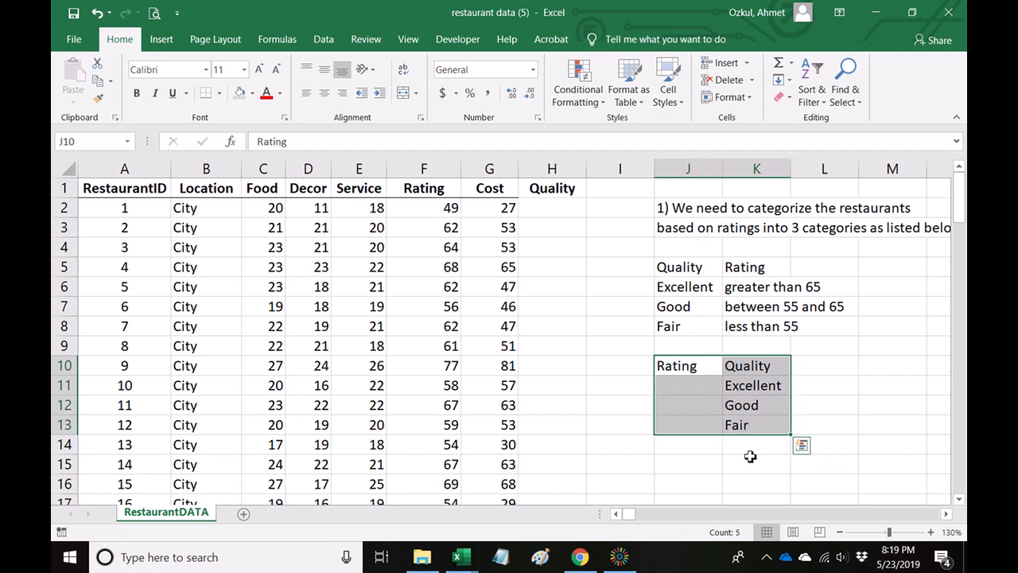
Enter the rating thresholds 55 beside Fair in J13 and 65 beside Good in J12.
{"action": "left_click", "coordinate": [692, 429]}
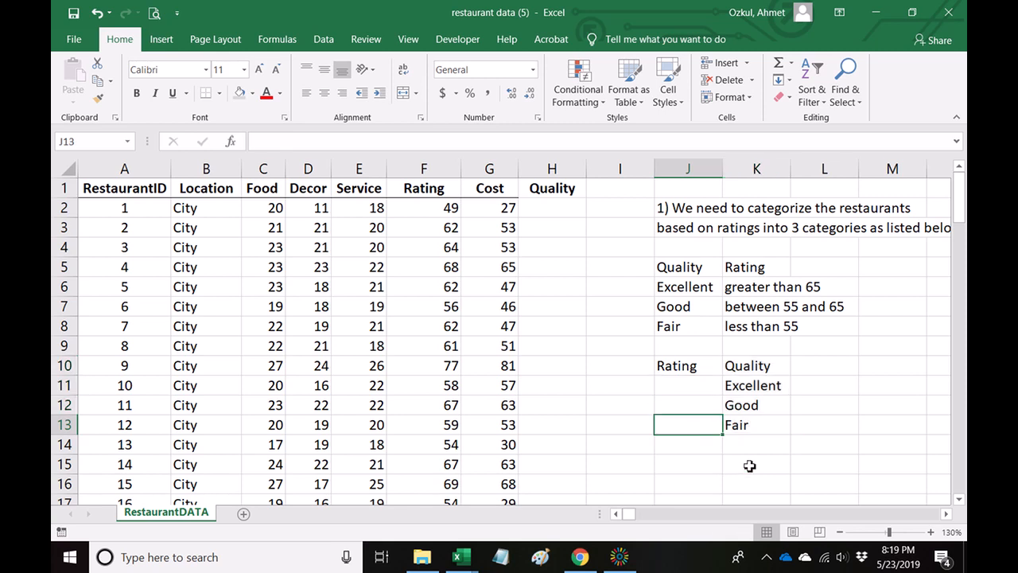
{"action": "type", "text": "55"}
{"action": "key", "text": "Return"}
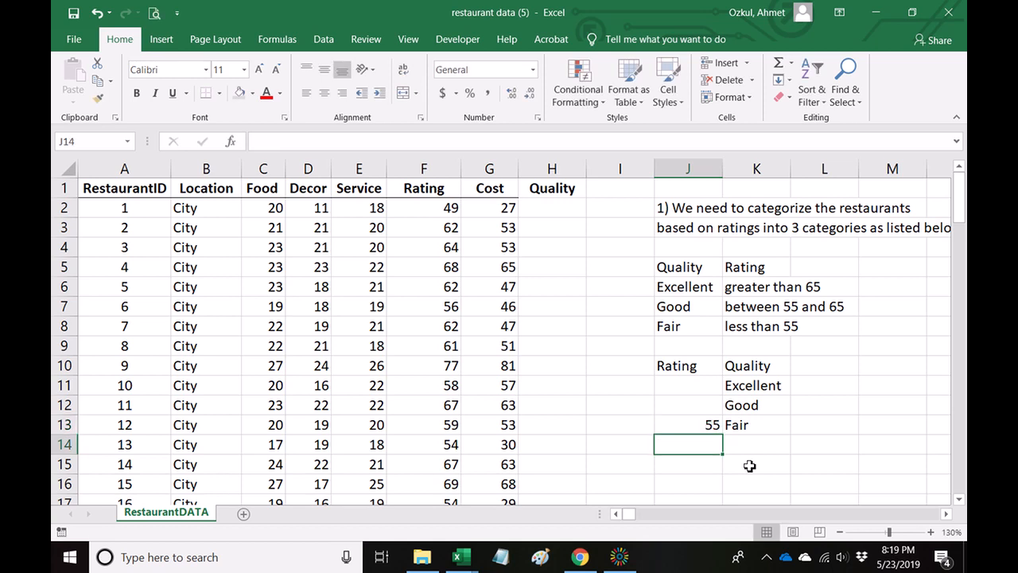
{"action": "key", "text": "Up"}
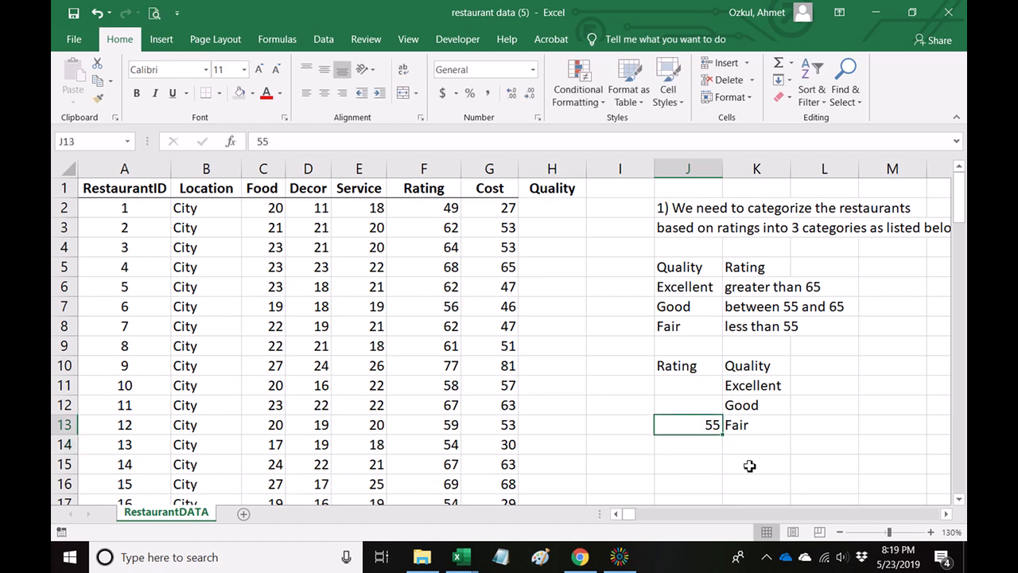
{"action": "key", "text": "Up"}
{"action": "type", "text": "65"}
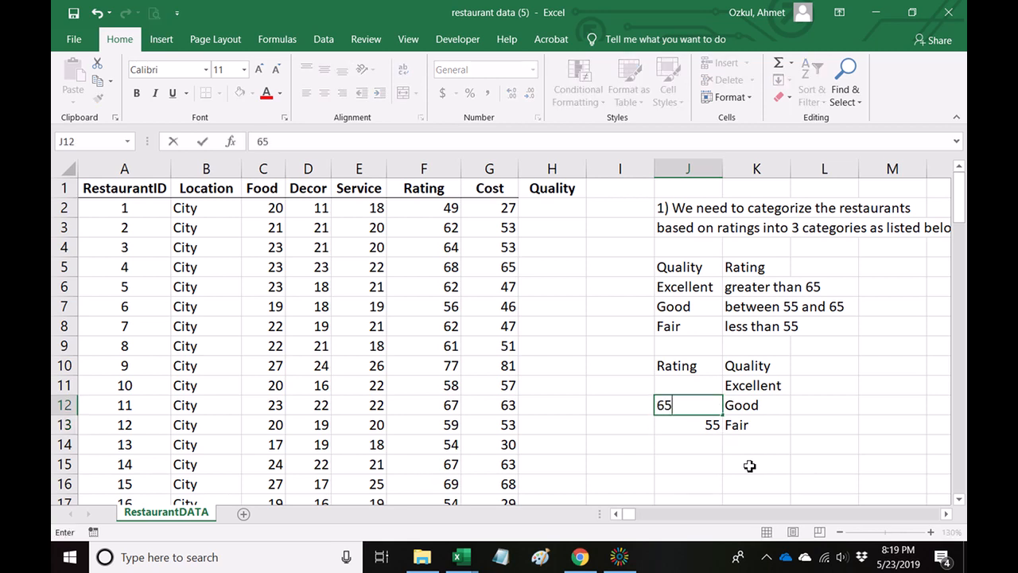
{"action": "key", "text": "Up"}
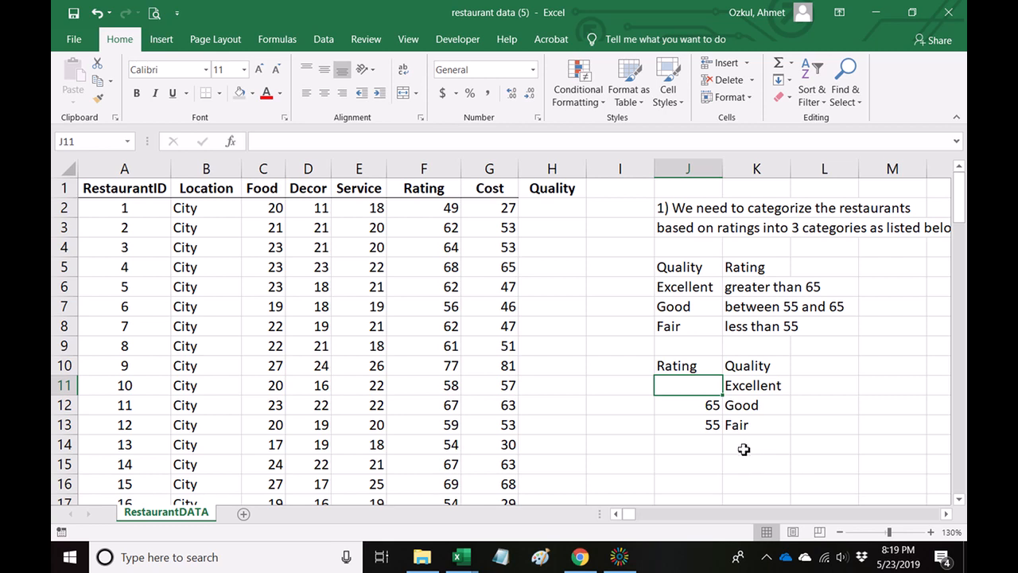
Clear the rating thresholds beside Good and Fair in J12 and J13.
{"action": "left_click", "coordinate": [716, 444]}
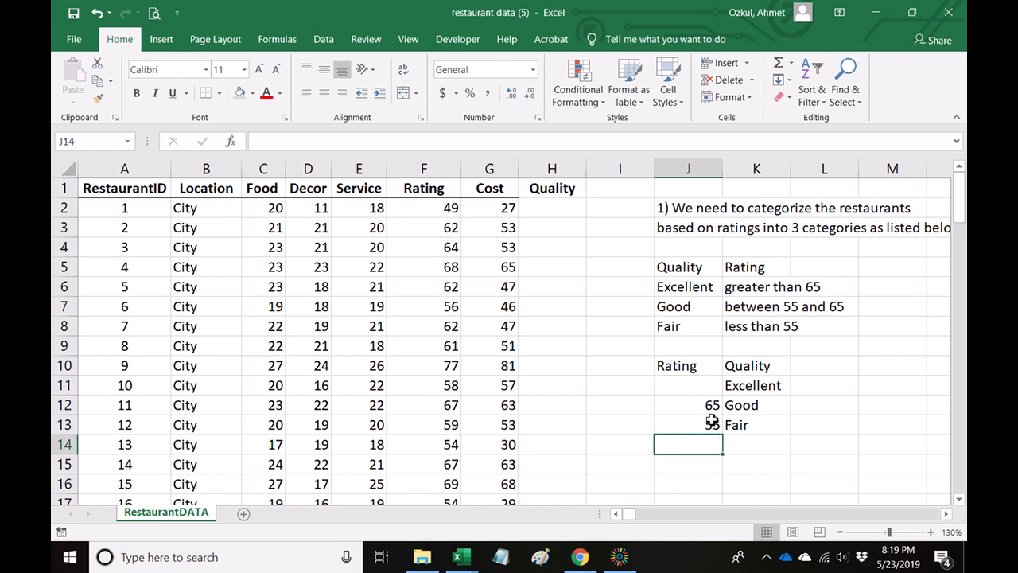
{"action": "left_click", "coordinate": [704, 393]}
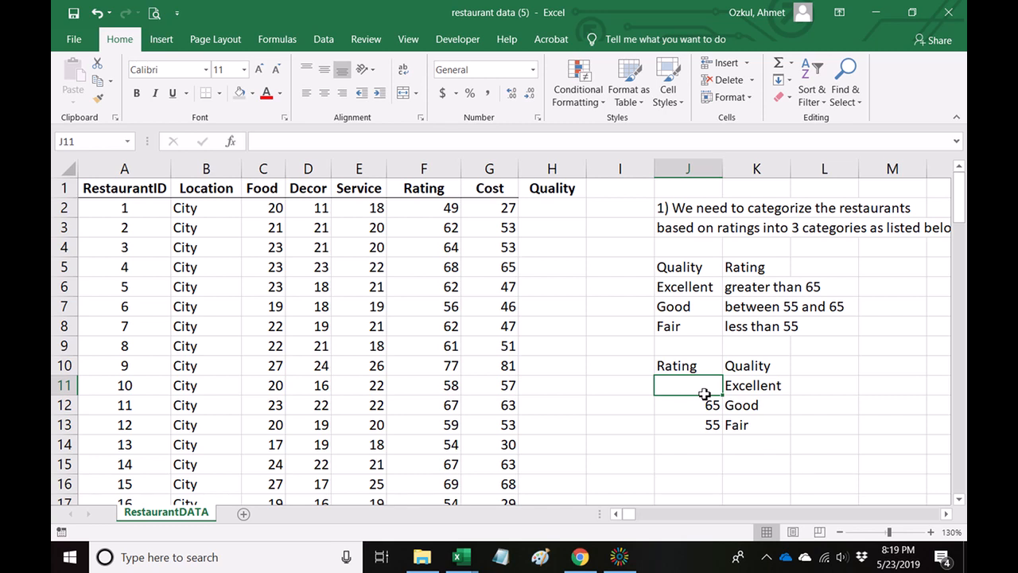
{"action": "left_click", "coordinate": [709, 464]}
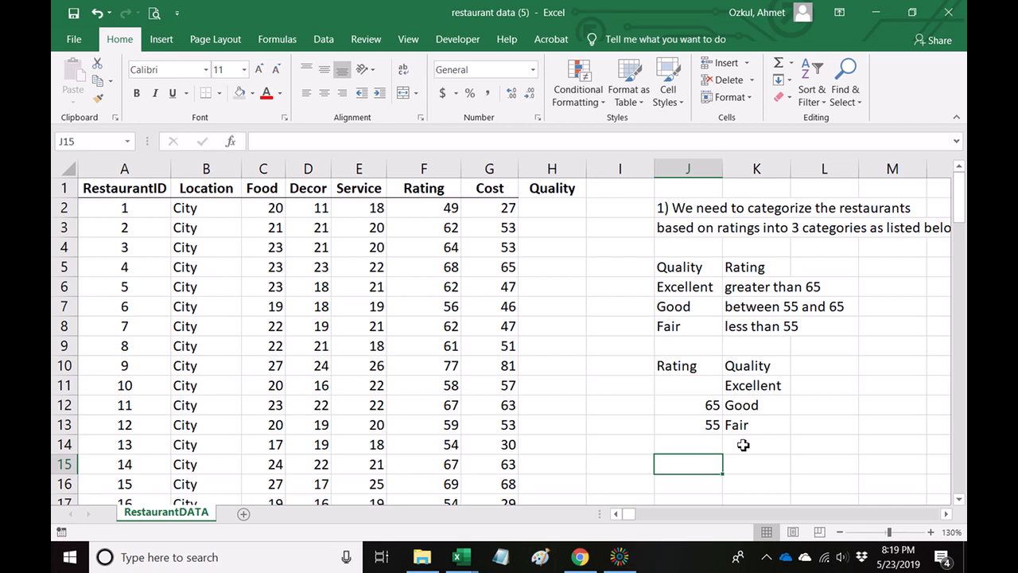
{"action": "left_click_drag", "start_coordinate": [708, 408], "coordinate": [709, 442]}
{"action": "key", "text": "Delete"}
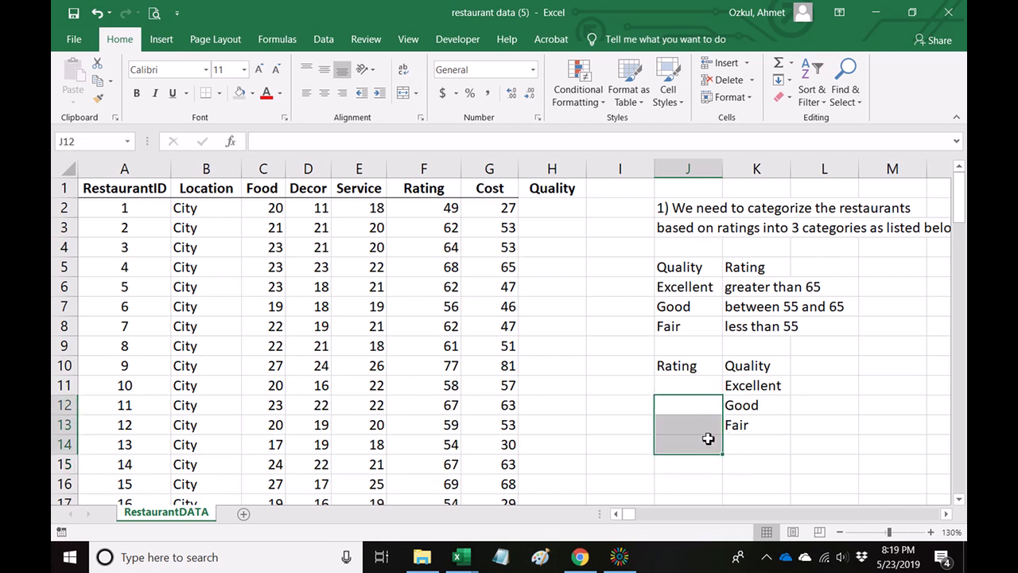
Enter the rating thresholds 0 in J11 and 55 in J12.
{"action": "left_click", "coordinate": [689, 387]}
{"action": "type", "text": "0"}
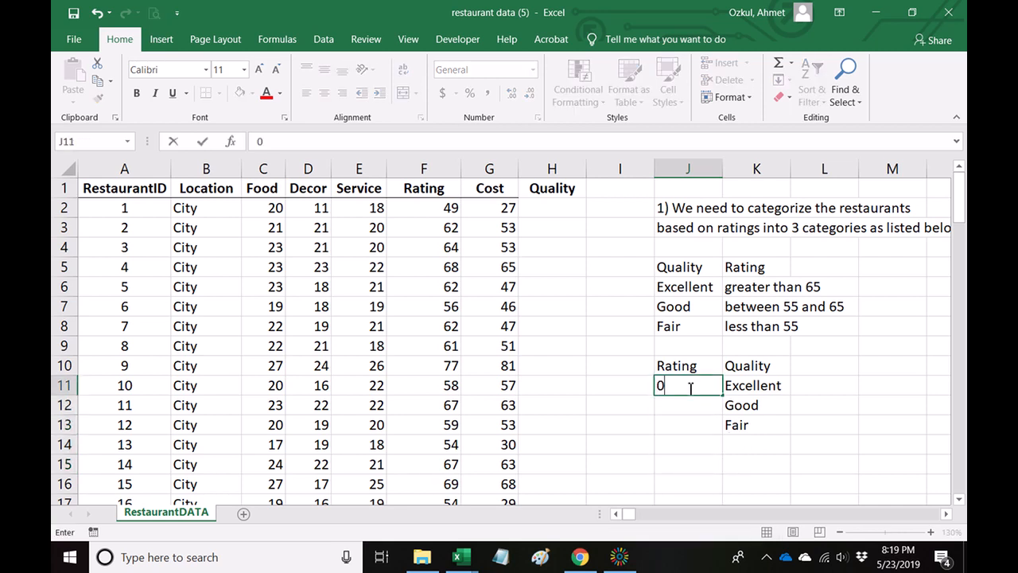
{"action": "key", "text": "Return"}
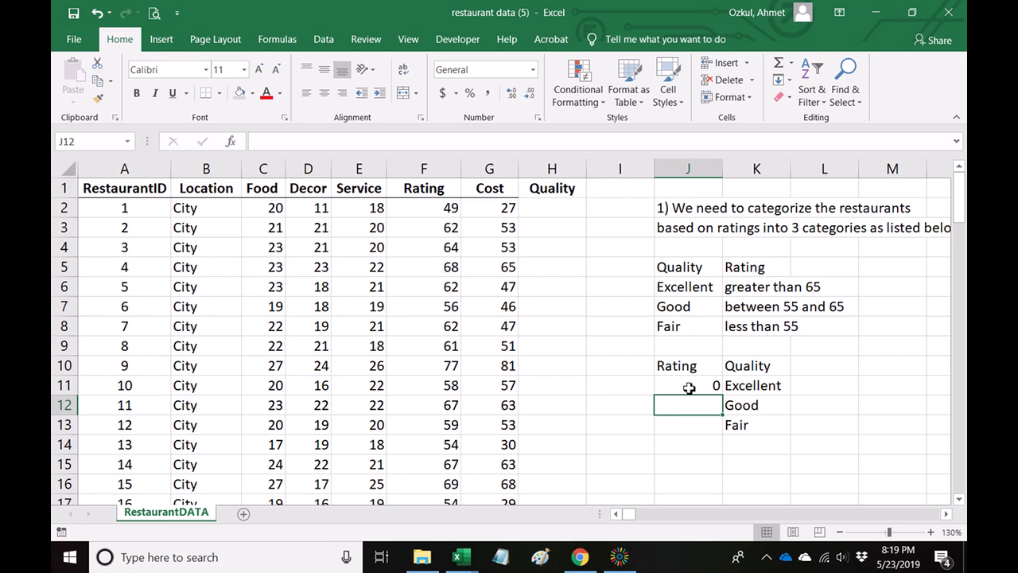
{"action": "type", "text": "55"}
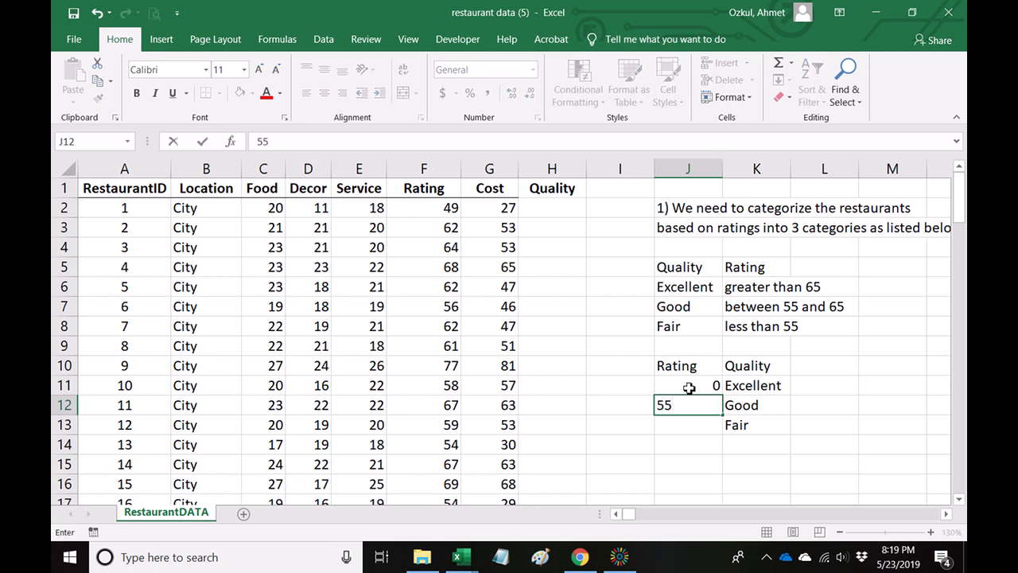
{"action": "key", "text": "Tab"}
Clear the three categories under the Quality header in K11:K13.
{"action": "key", "text": "Up"}
{"action": "key", "text": "shift+Down"}
{"action": "key", "text": "shift+Down"}
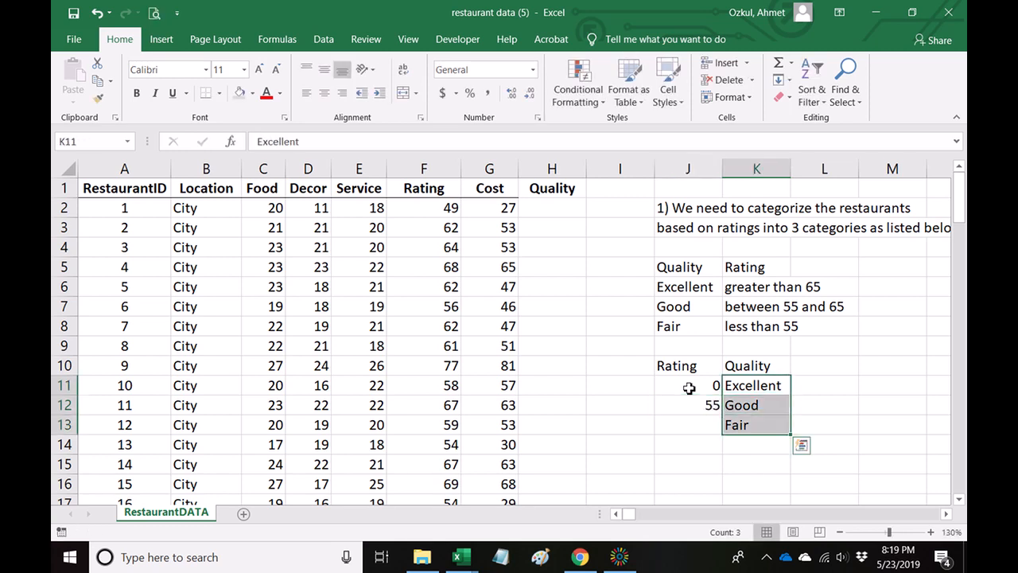
{"action": "key", "text": "Delete"}
{"action": "key", "text": "Up"}
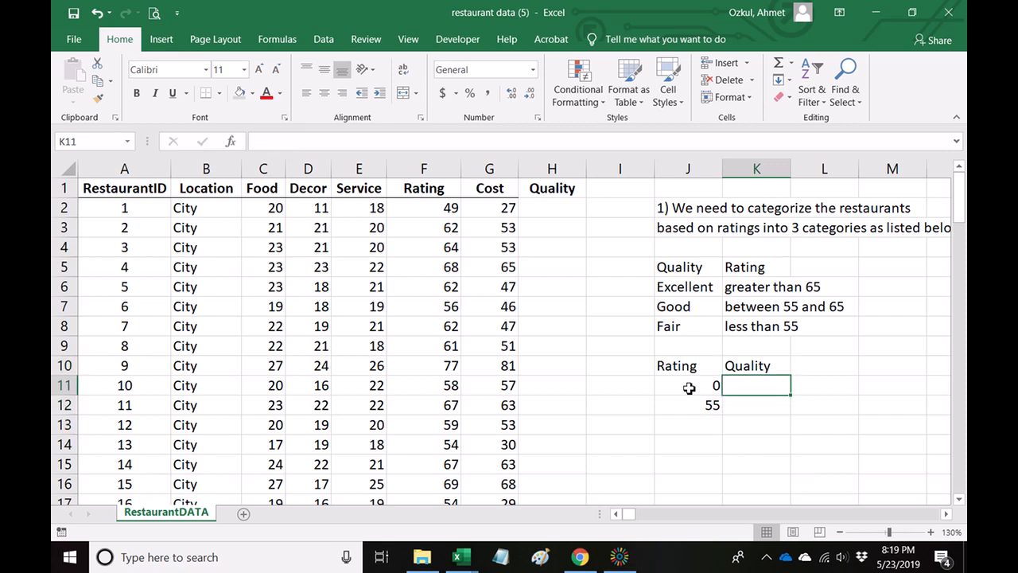
Enter Fair in K11 beside the threshold 0 and Good in K12 beside the threshold 55.
{"action": "type", "text": "Fair"}
{"action": "key", "text": "Return"}
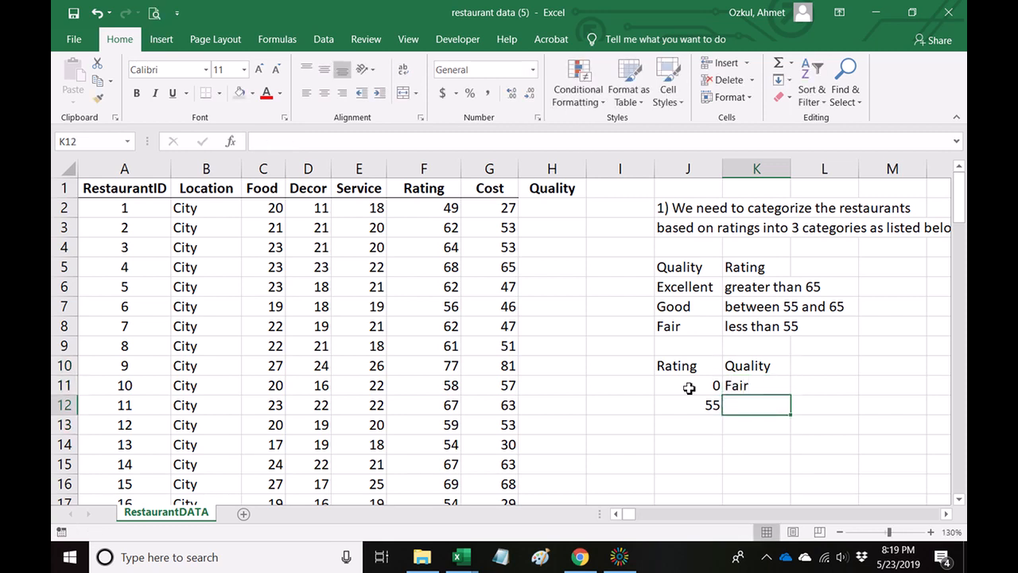
{"action": "key", "text": "Left"}
{"action": "key", "text": "Up"}
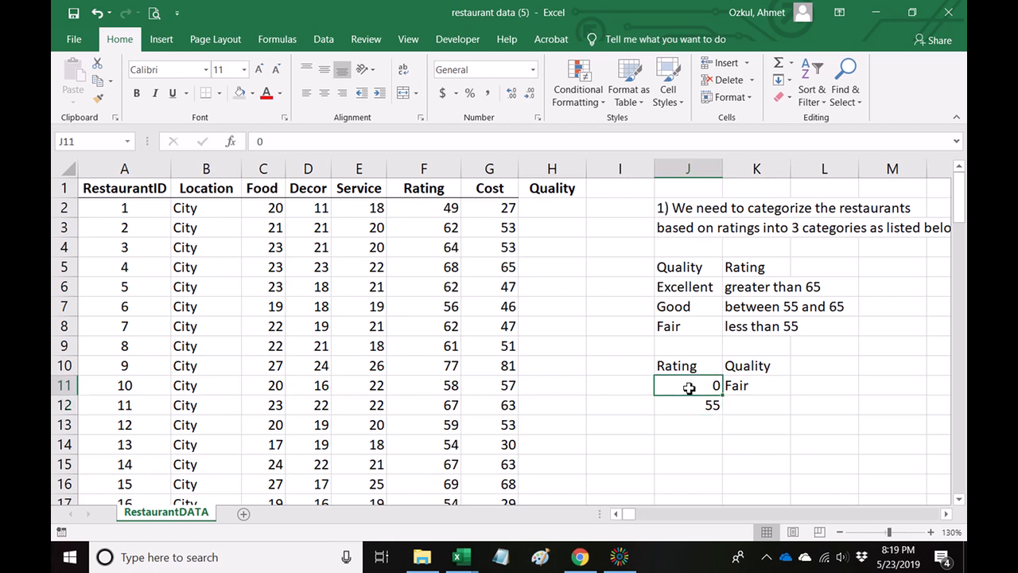
{"action": "key", "text": "Down"}
{"action": "key", "text": "Up"}
{"action": "key", "text": "Down"}
{"action": "key", "text": "Right"}
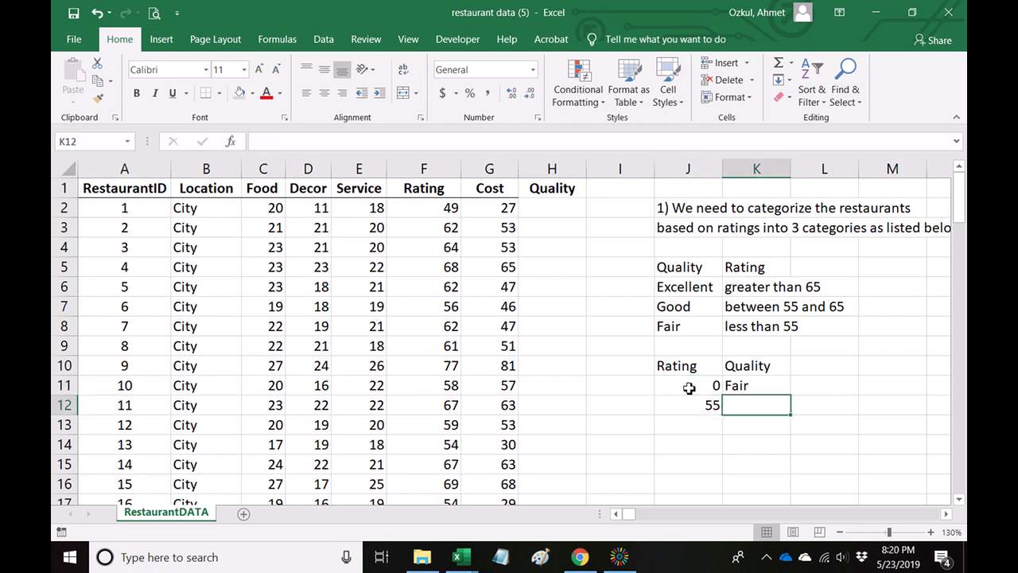
{"action": "type", "text": "Good"}
{"action": "key", "text": "Return"}
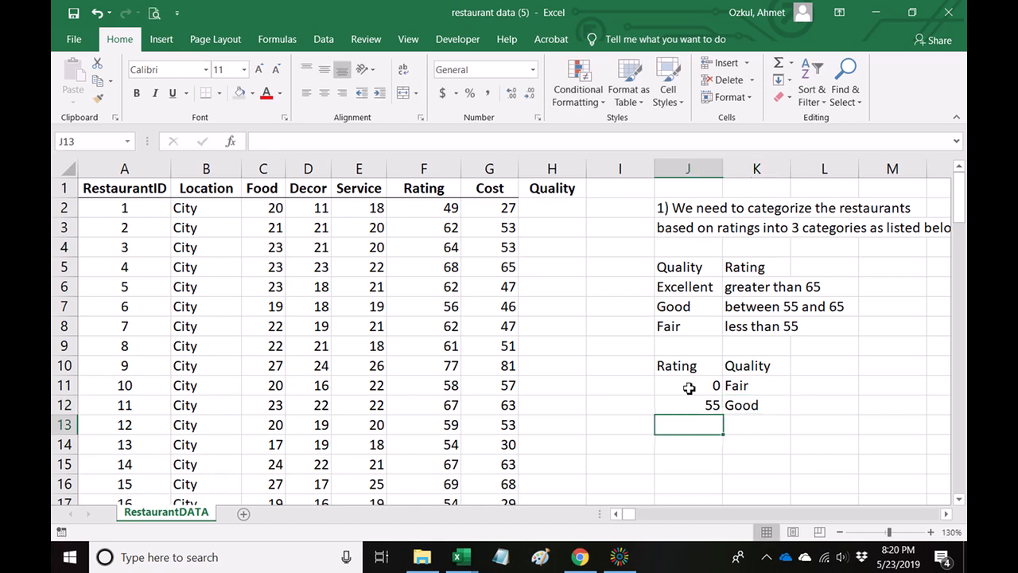
Add the last row of the threshold table with 65 in J13 and Excellent in K13.
{"action": "type", "text": "65"}
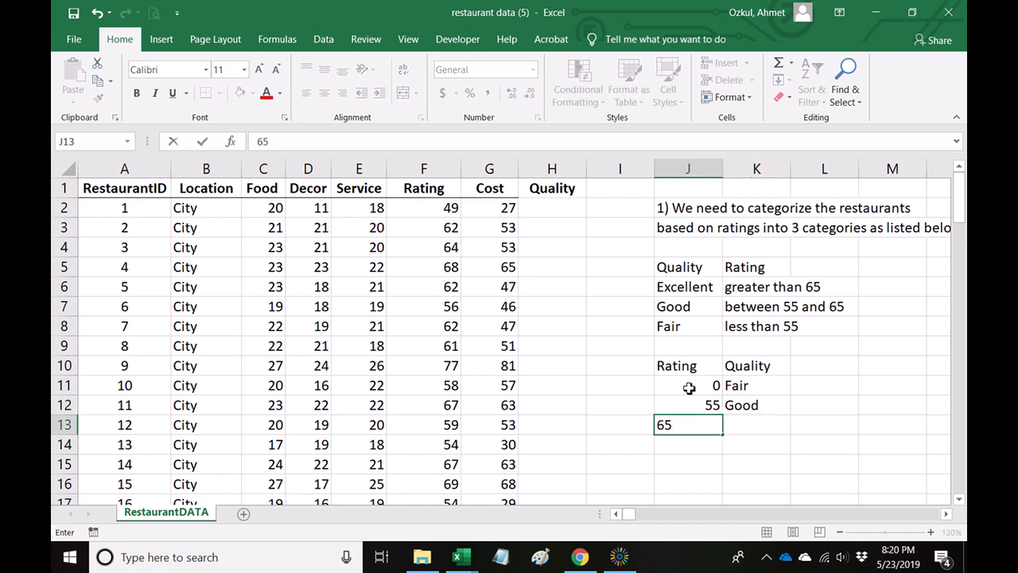
{"action": "key", "text": "Tab"}
{"action": "type", "text": "Exc"}
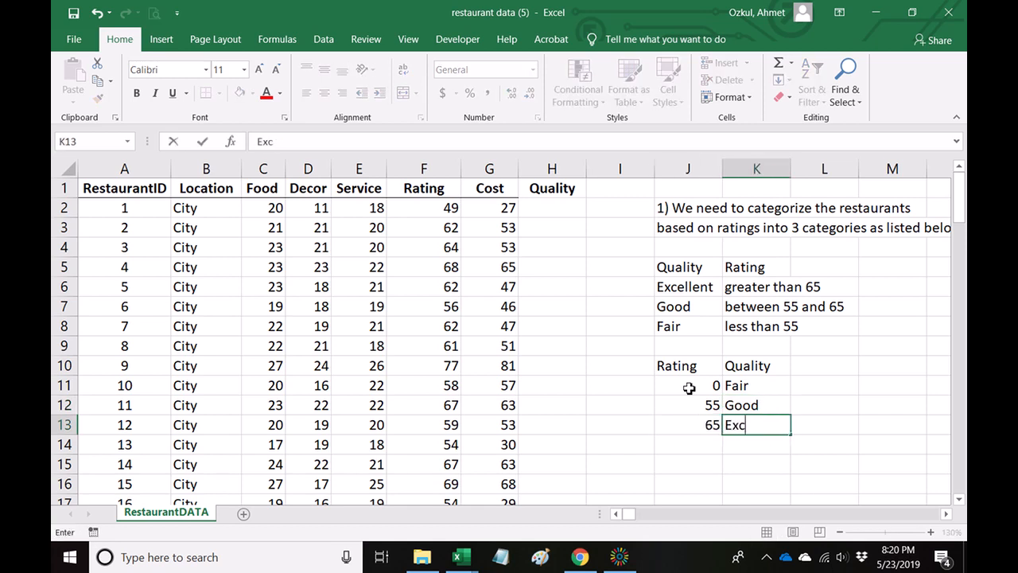
{"action": "type", "text": "ellent"}
{"action": "key", "text": "Return"}
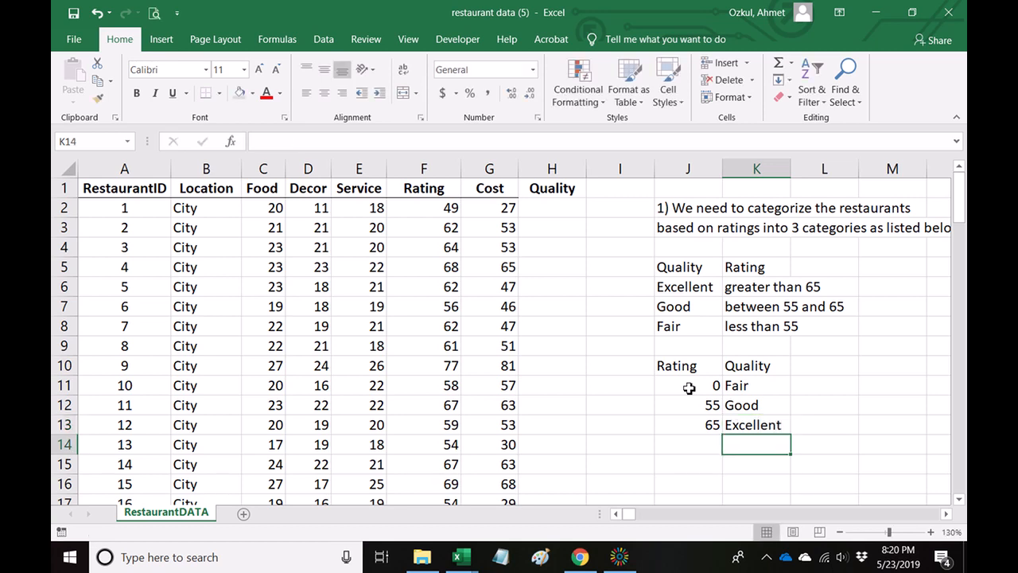
Review the rating thresholds and their matching quality categories in the lookup table J10:K13.
{"action": "left_click", "coordinate": [821, 389]}
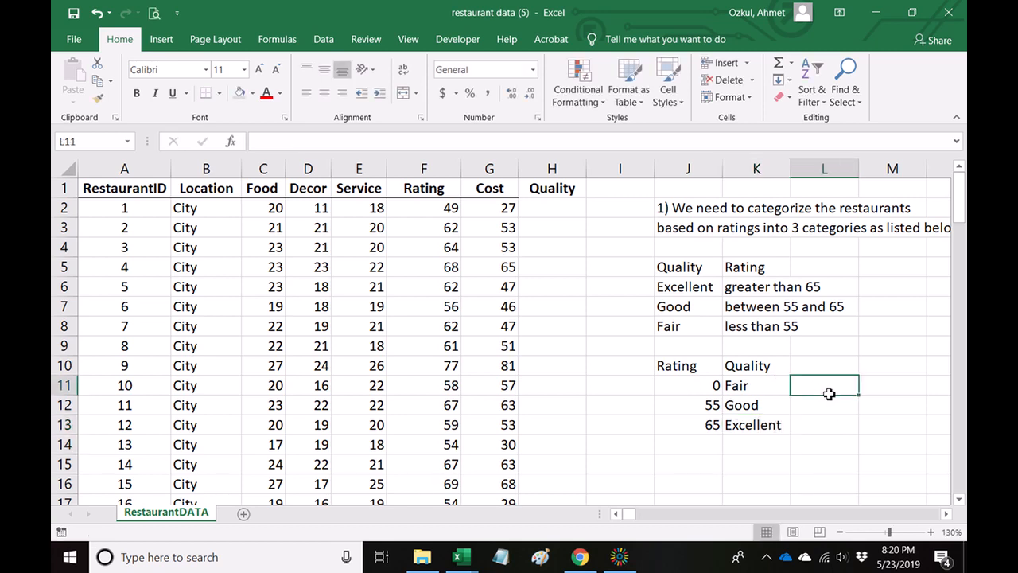
{"action": "left_click_drag", "start_coordinate": [684, 368], "coordinate": [682, 422]}
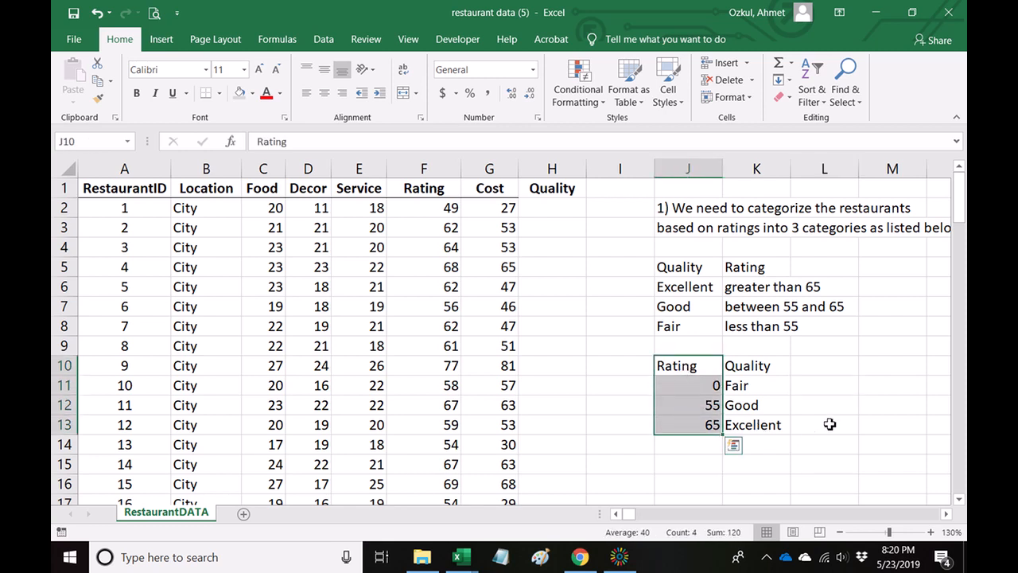
{"action": "left_click", "coordinate": [841, 414]}
{"action": "left_click_drag", "start_coordinate": [690, 366], "coordinate": [695, 431]}
{"action": "left_click", "coordinate": [709, 390]}
{"action": "left_click", "coordinate": [707, 409]}
{"action": "left_click", "coordinate": [707, 428]}
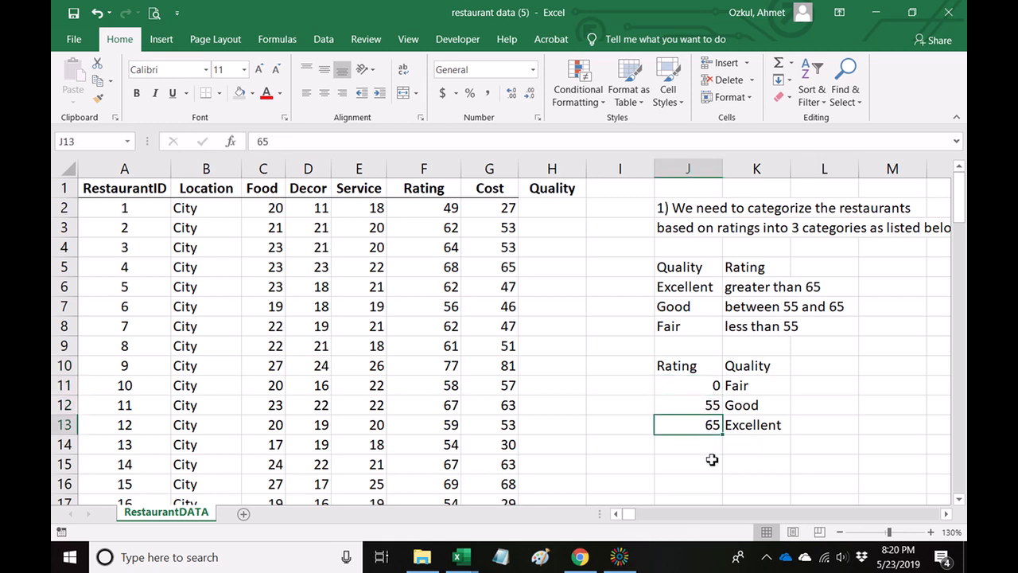
{"action": "left_click", "coordinate": [712, 460]}
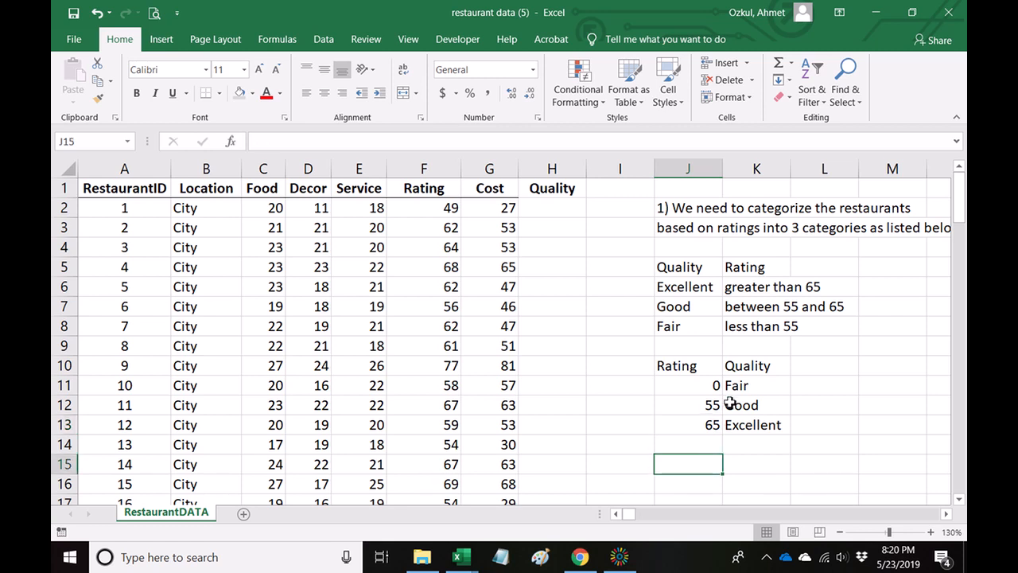
{"action": "left_click", "coordinate": [743, 386]}
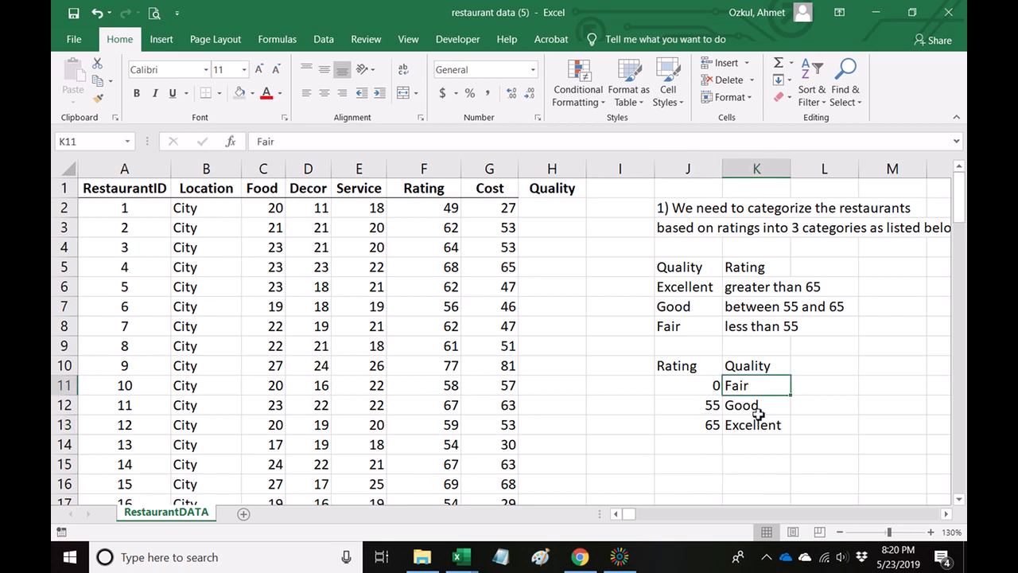
{"action": "left_click", "coordinate": [749, 408]}
{"action": "key", "text": "Down"}
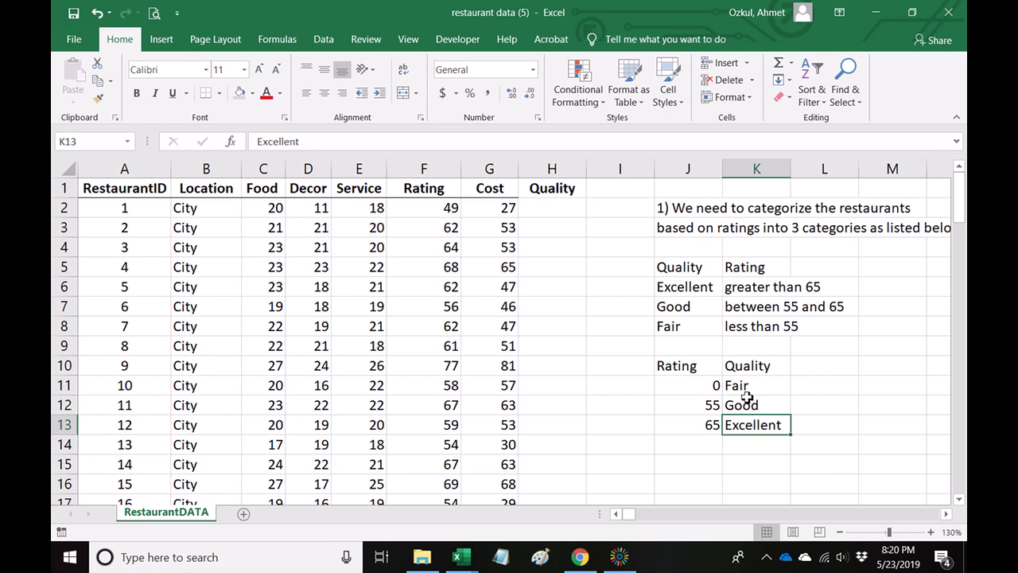
{"action": "left_click", "coordinate": [812, 398]}
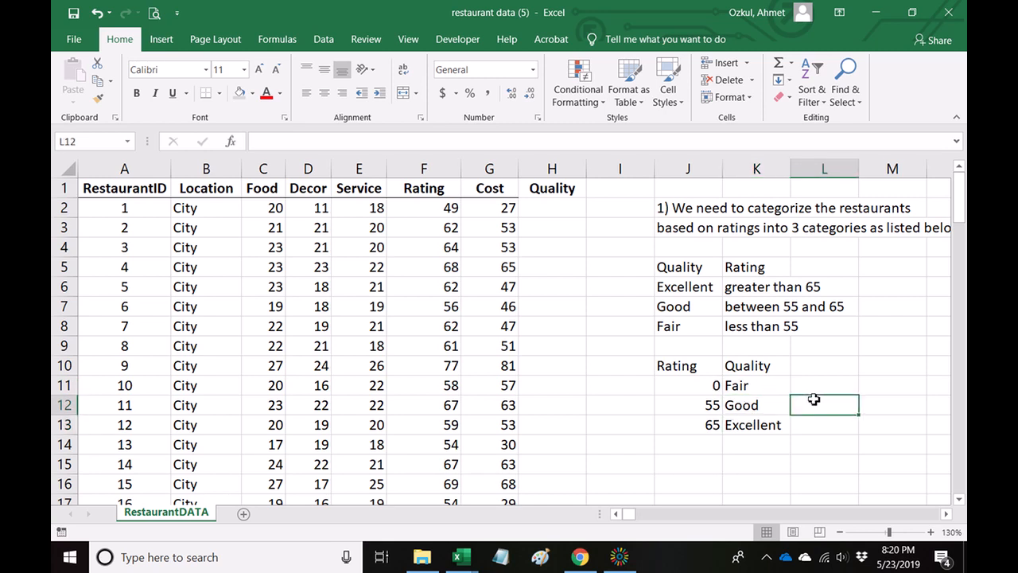
{"action": "left_click", "coordinate": [758, 467]}
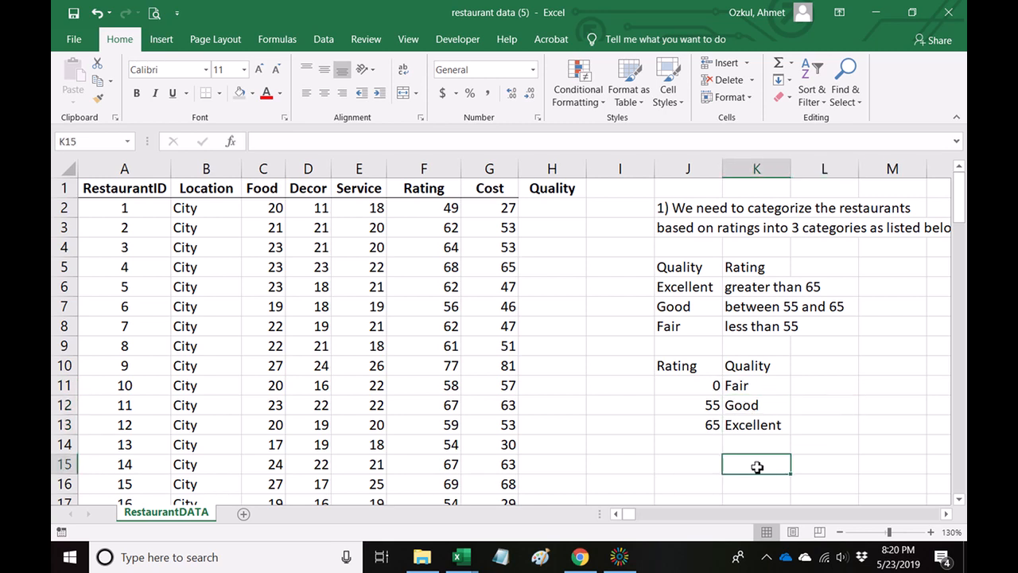
{"action": "left_click", "coordinate": [628, 557]}
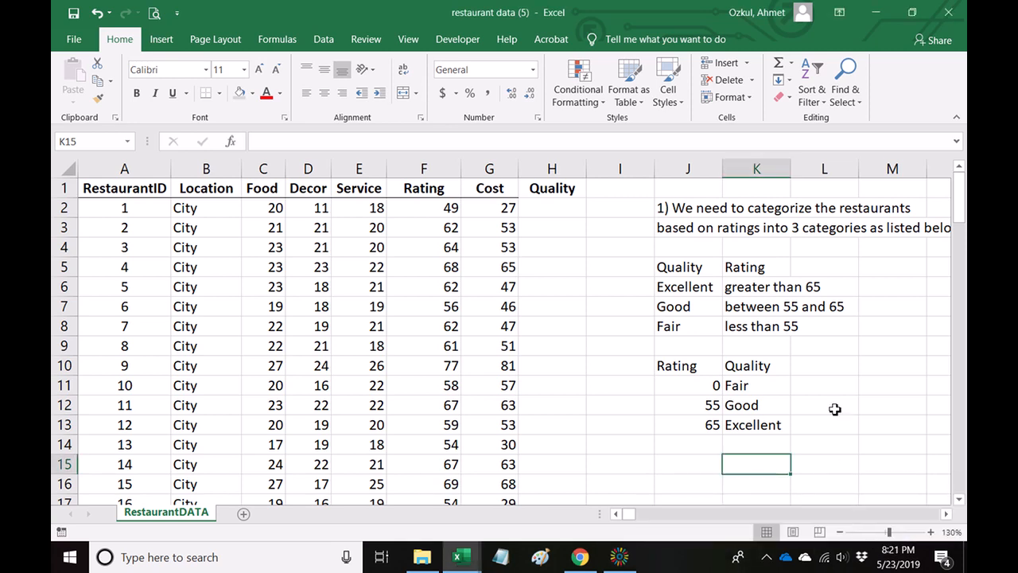
{"action": "left_click_drag", "start_coordinate": [675, 367], "coordinate": [750, 423]}
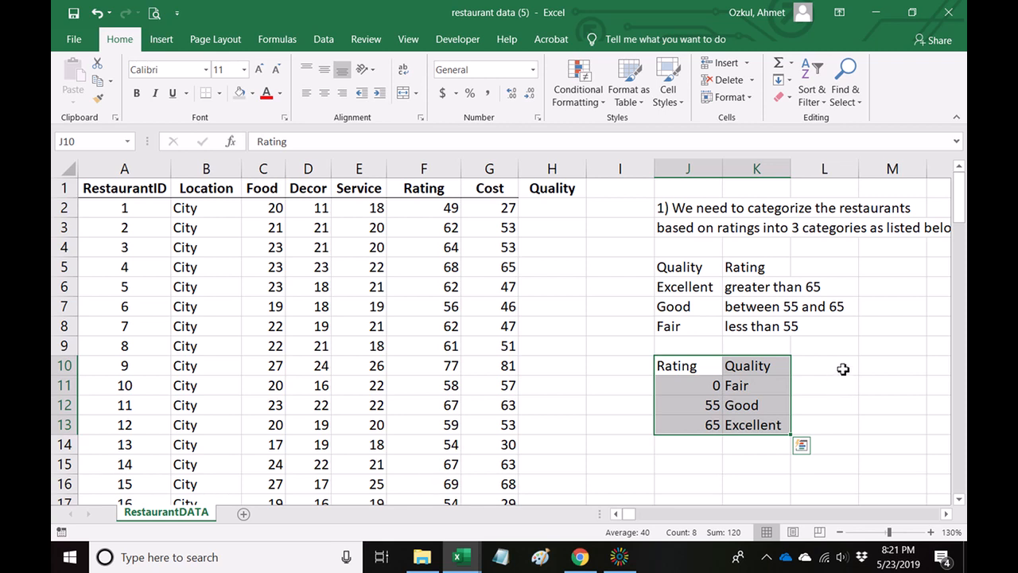
{"action": "left_click", "coordinate": [689, 464]}
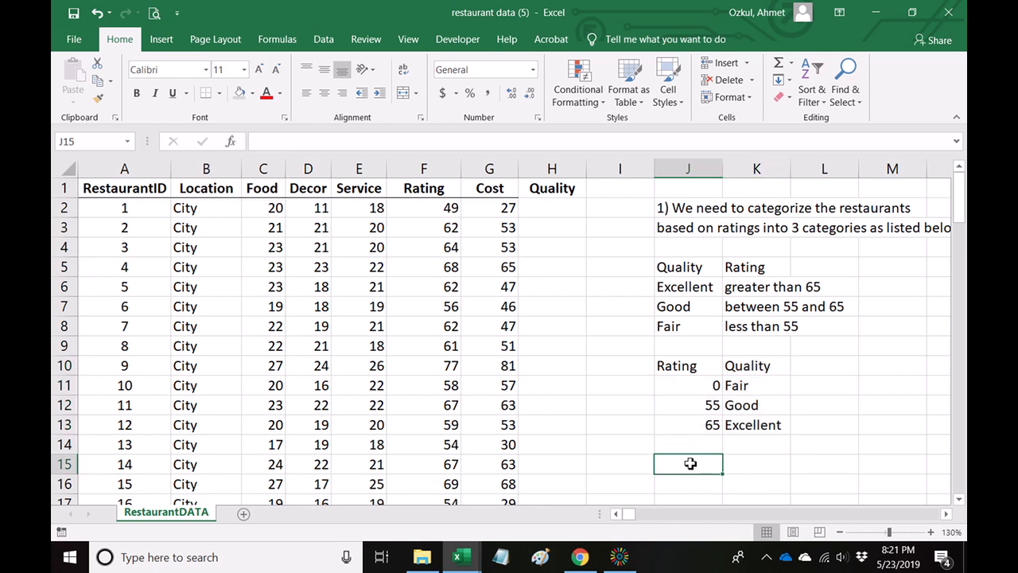
Start a sample VLOOKUP formula in J15, below the threshold table.
{"action": "type", "text": "VLOO"}
{"action": "key", "text": "BackSpace"}
{"action": "key", "text": "BackSpace"}
{"action": "key", "text": "BackSpace"}
{"action": "key", "text": "BackSpace"}
{"action": "type", "text": "=-"}
{"action": "key", "text": "BackSpace"}
{"action": "type", "text": "VLOOKUP("}
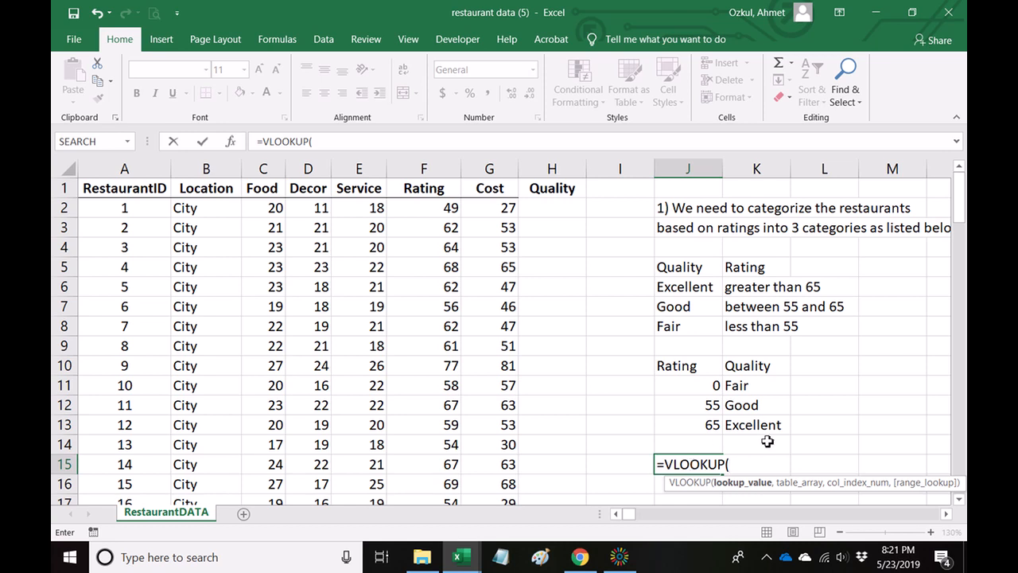
{"action": "type", "text": "where is ta"}
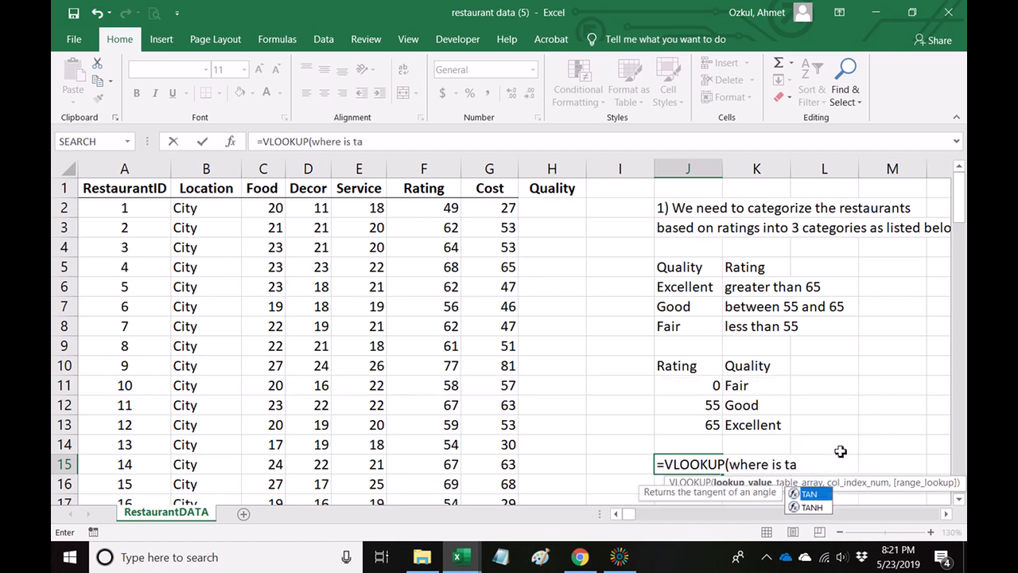
{"action": "key", "text": "BackSpace"}
{"action": "key", "text": "BackSpace"}
{"action": "key", "text": "BackSpace"}
{"action": "key", "text": "BackSpace"}
{"action": "key", "text": "BackSpace"}
{"action": "key", "text": "BackSpace"}
{"action": "key", "text": "BackSpace"}
{"action": "key", "text": "BackSpace"}
{"action": "key", "text": "BackSpace"}
{"action": "key", "text": "BackSpace"}
{"action": "key", "text": "BackSpace"}
{"action": "key", "text": "BackSpace"}
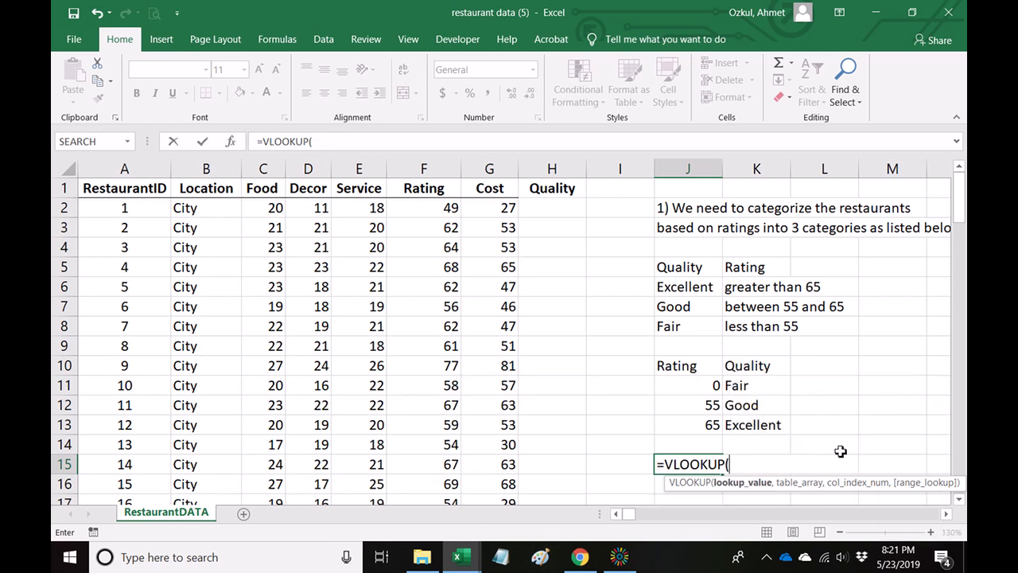
{"action": "type", "text": "value"}
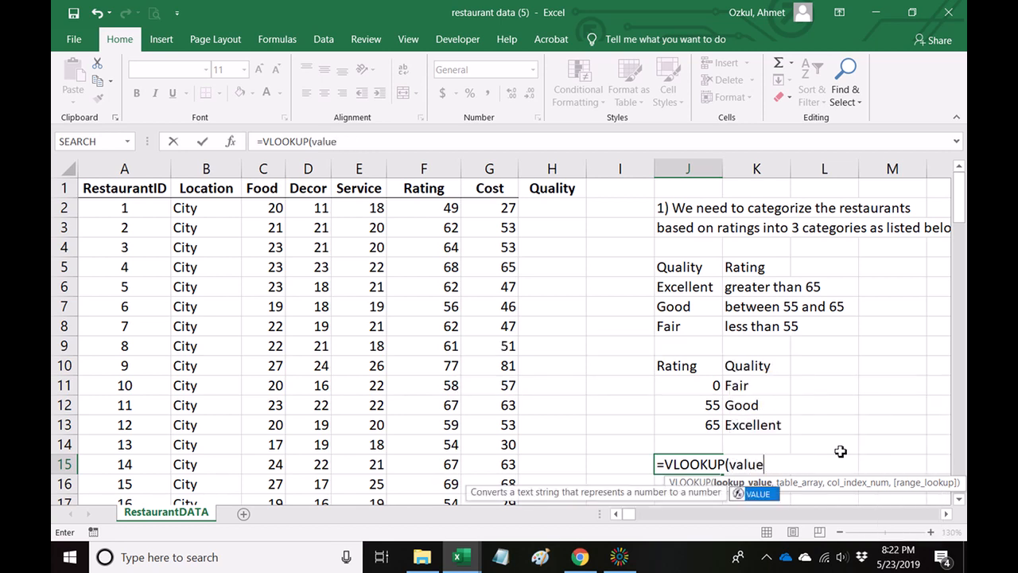
{"action": "key", "text": "BackSpace"}
{"action": "key", "text": "BackSpace"}
{"action": "key", "text": "BackSpace"}
{"action": "key", "text": "BackSpace"}
{"action": "key", "text": "BackSpace"}
Complete the sample formula in J15 with placeholder arguments as =VLOOKUP(search value, table, 2).
{"action": "type", "text": "se"}
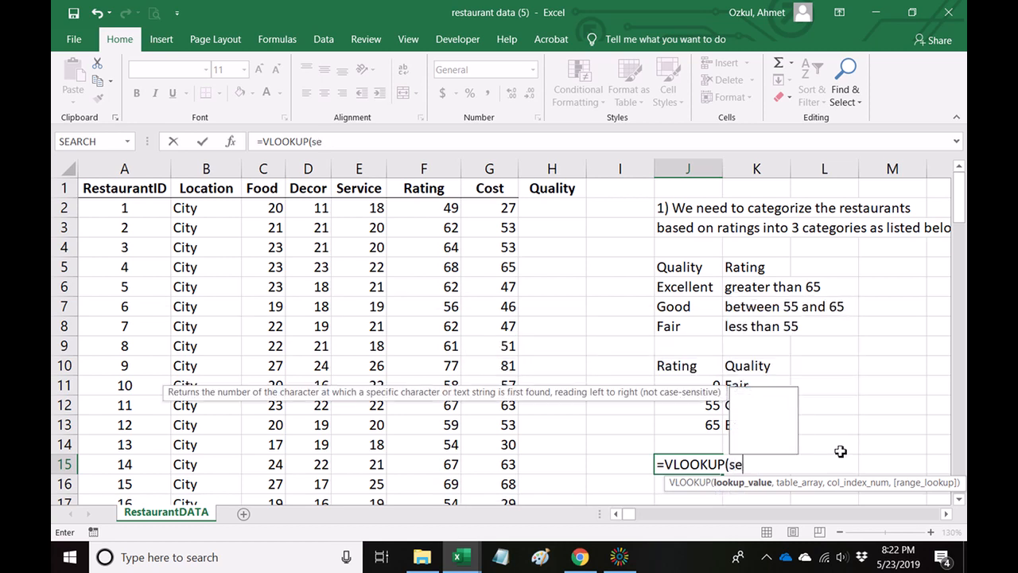
{"action": "type", "text": "arch value, "}
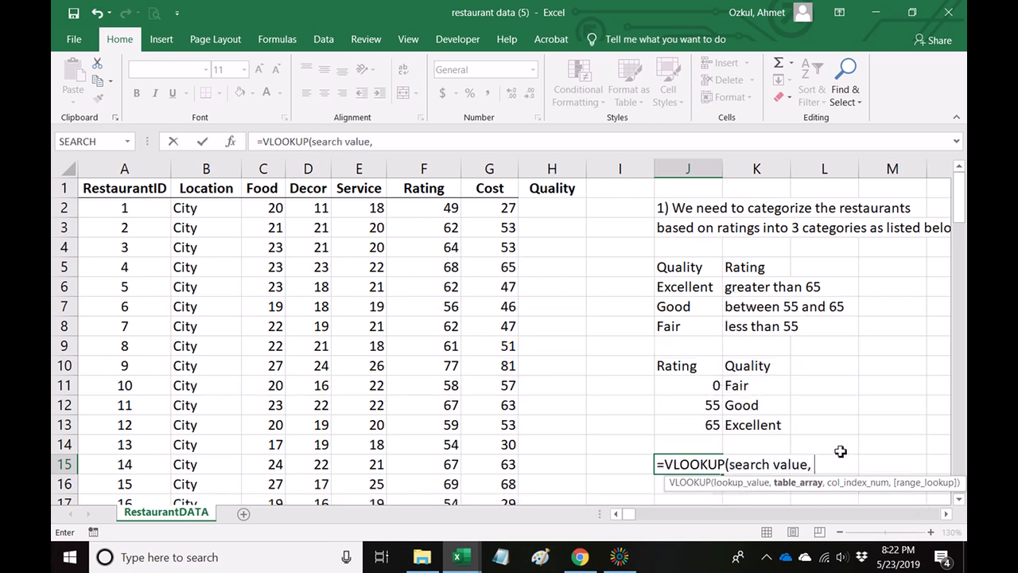
{"action": "type", "text": "table"}
{"action": "key", "text": "BackSpace"}
{"action": "key", "text": "BackSpace"}
{"action": "key", "text": "BackSpace"}
{"action": "type", "text": "ble,"}
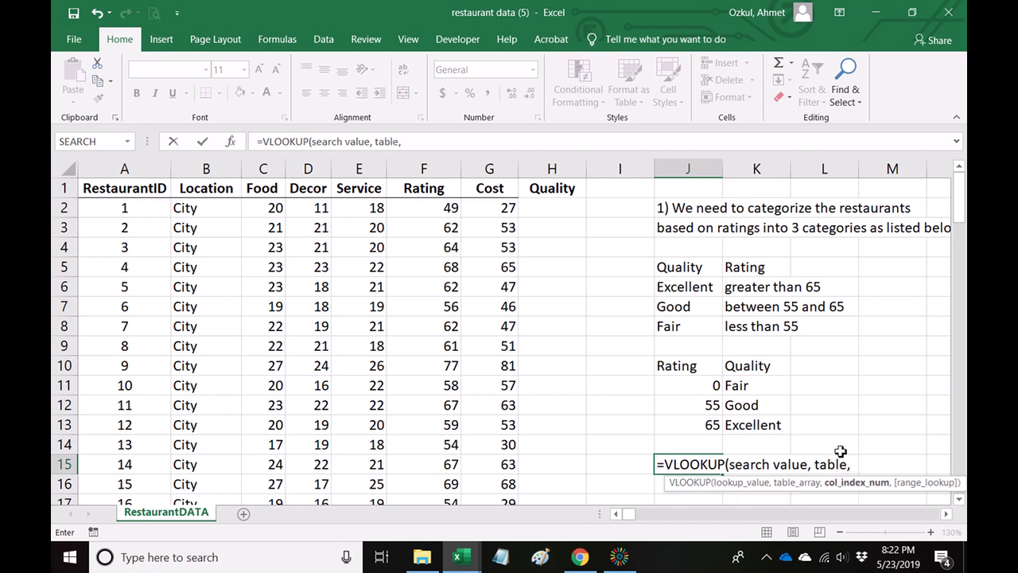
{"action": "type", "text": " 2)"}
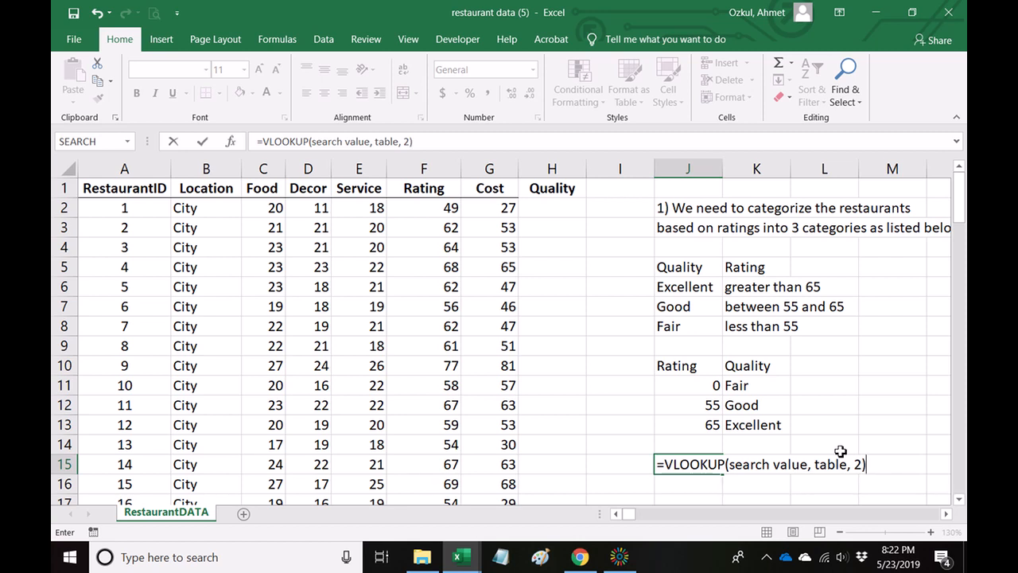
{"action": "key", "text": "Return"}
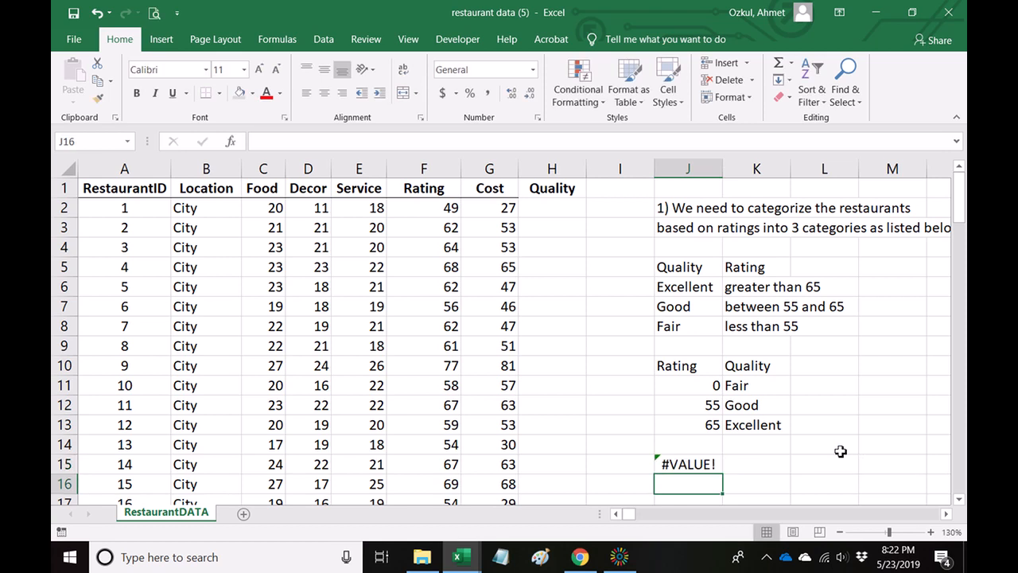
Convert the sample VLOOKUP formula in J15 to plain text so the cell shows its syntax.
{"action": "key", "text": "Up"}
{"action": "key", "text": "F2"}
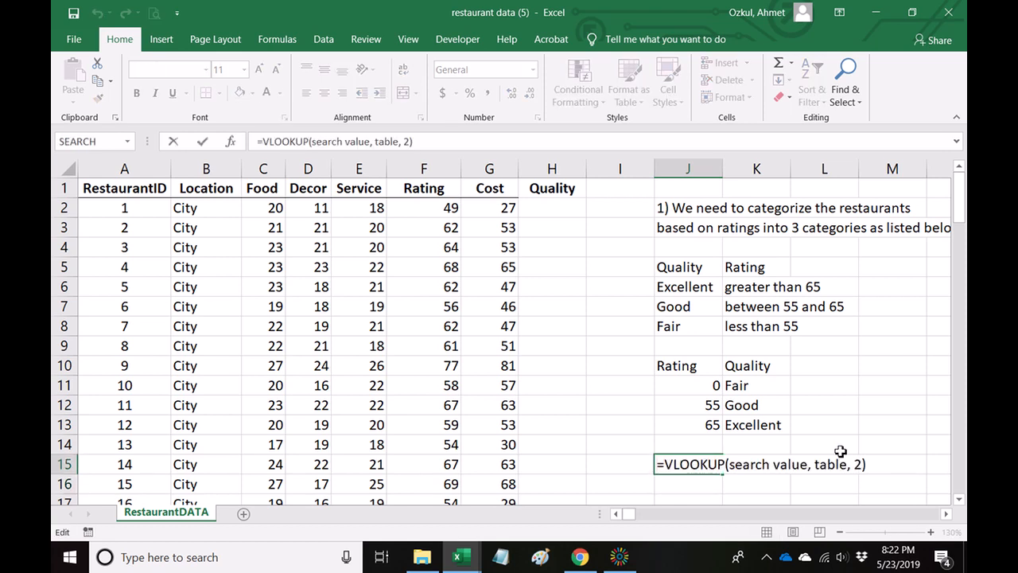
{"action": "key", "text": "Return"}
{"action": "left_click", "coordinate": [869, 410]}
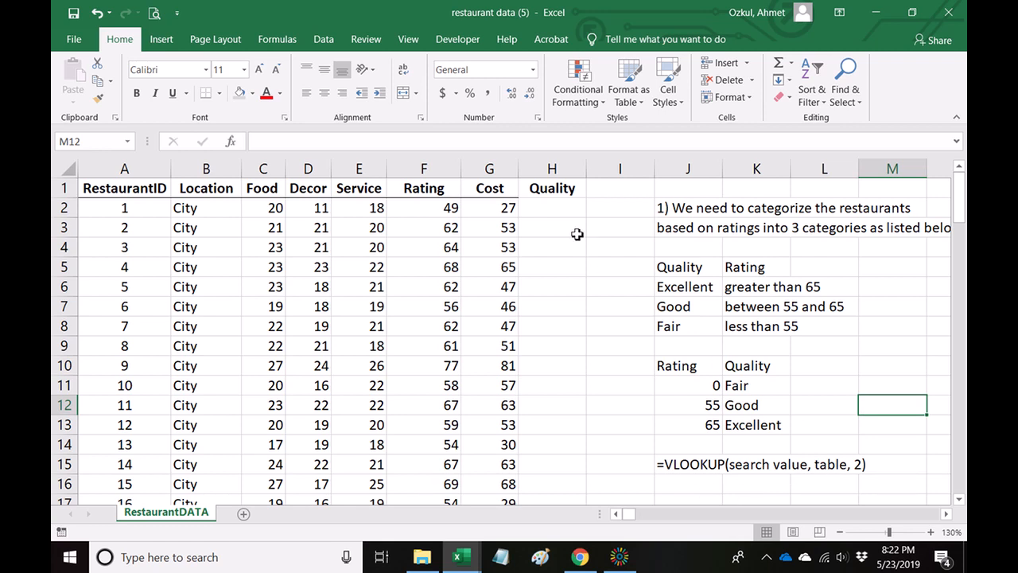
Enter =VLOOKUP(F2,$J$11:$K$13,2) in H2 to look up the first restaurant's quality, with the threshold table locked as an absolute range.
{"action": "left_click", "coordinate": [555, 210]}
{"action": "type", "text": "="}
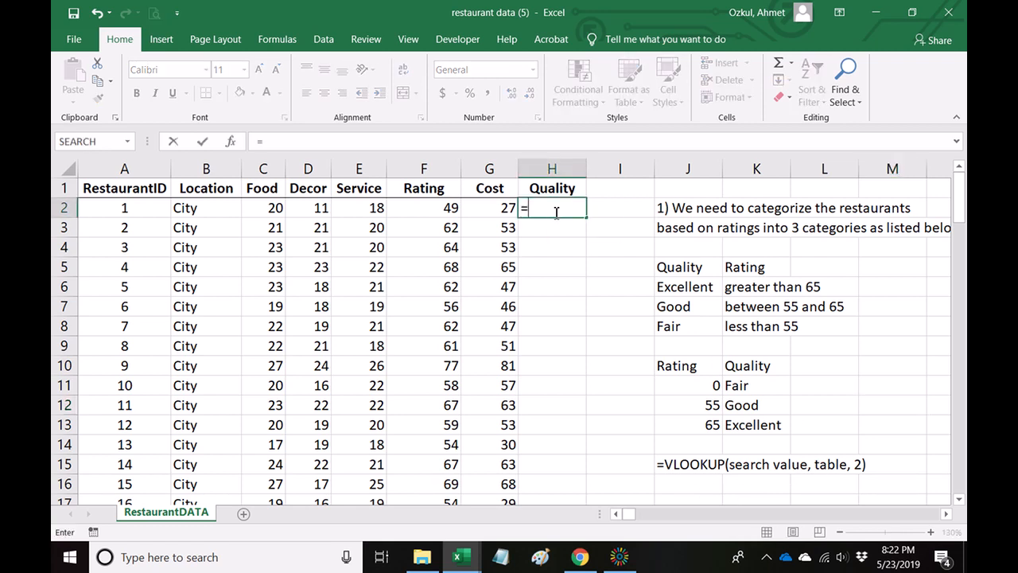
{"action": "type", "text": "vlookup("}
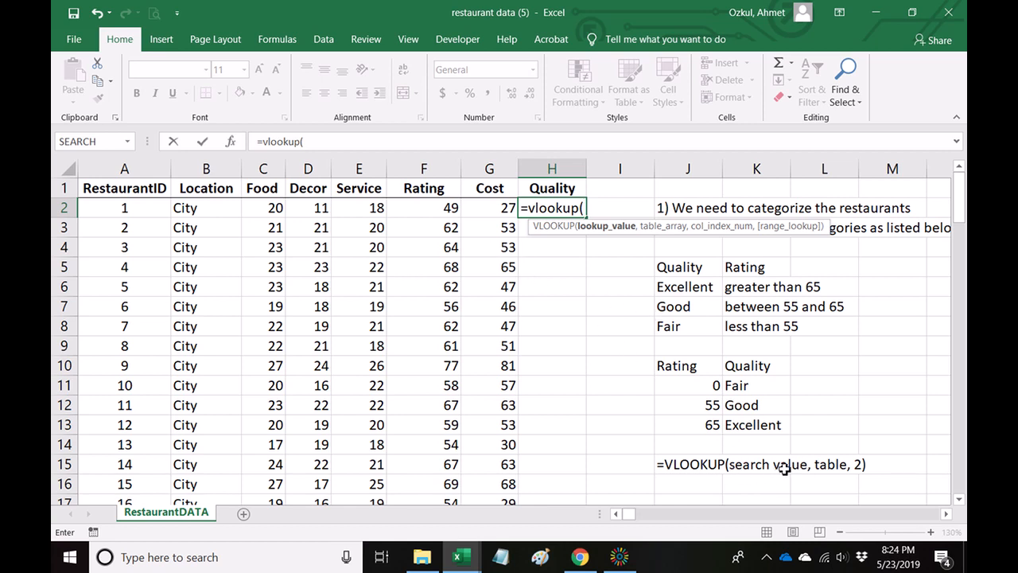
{"action": "left_click", "coordinate": [448, 210]}
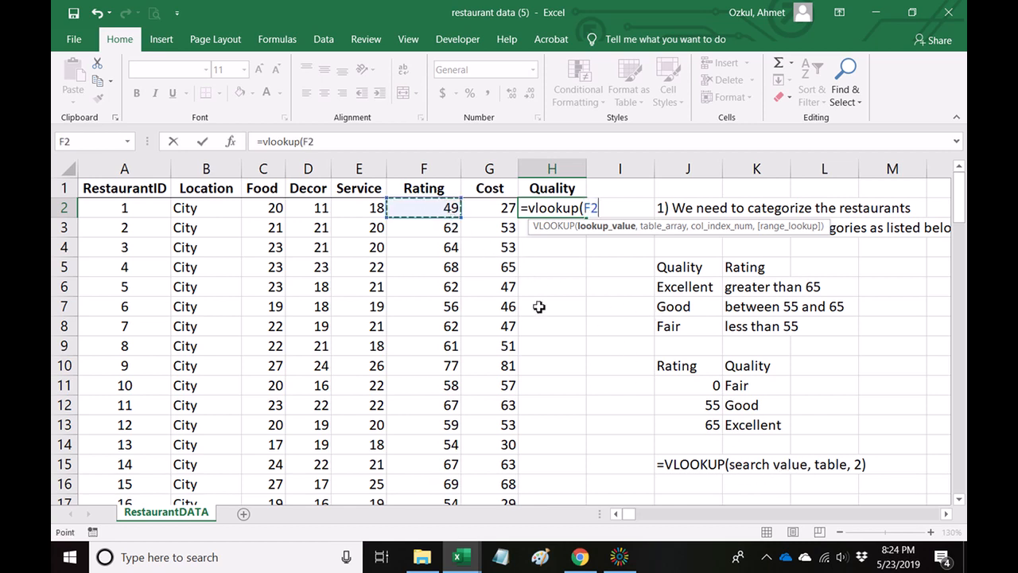
{"action": "type", "text": ","}
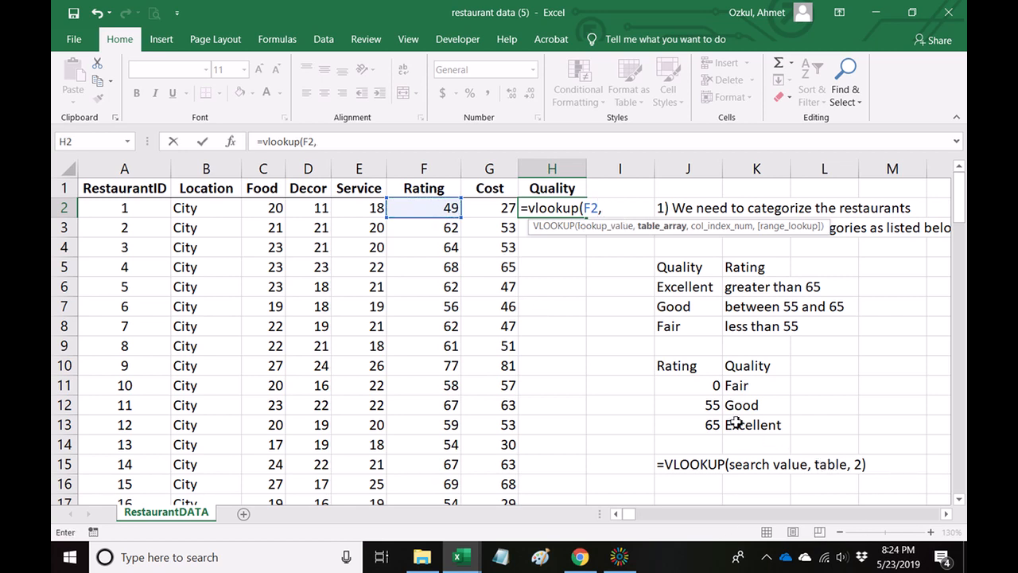
{"action": "left_click_drag", "start_coordinate": [696, 385], "coordinate": [822, 421]}
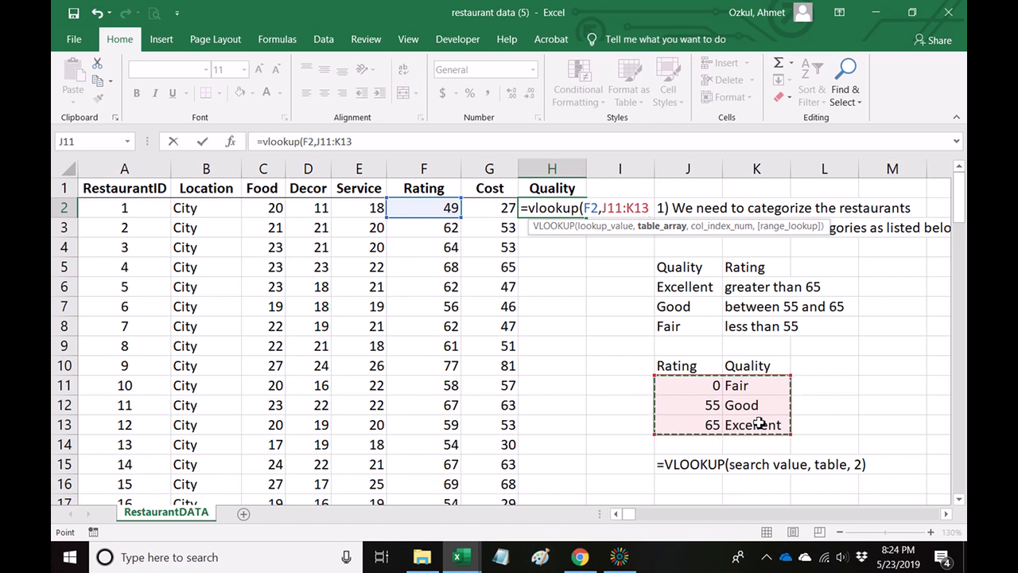
{"action": "key", "text": "F4"}
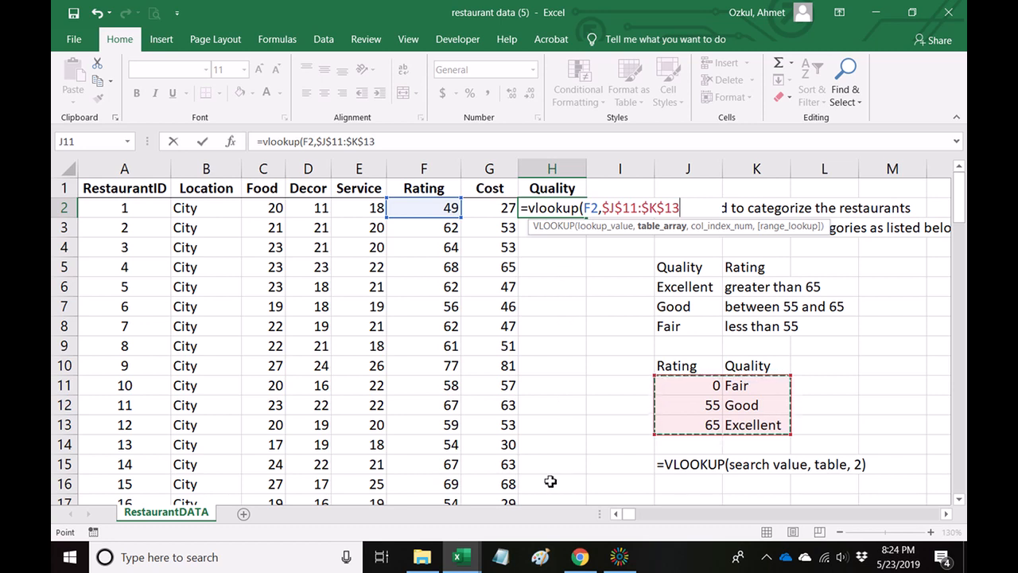
{"action": "type", "text": ","}
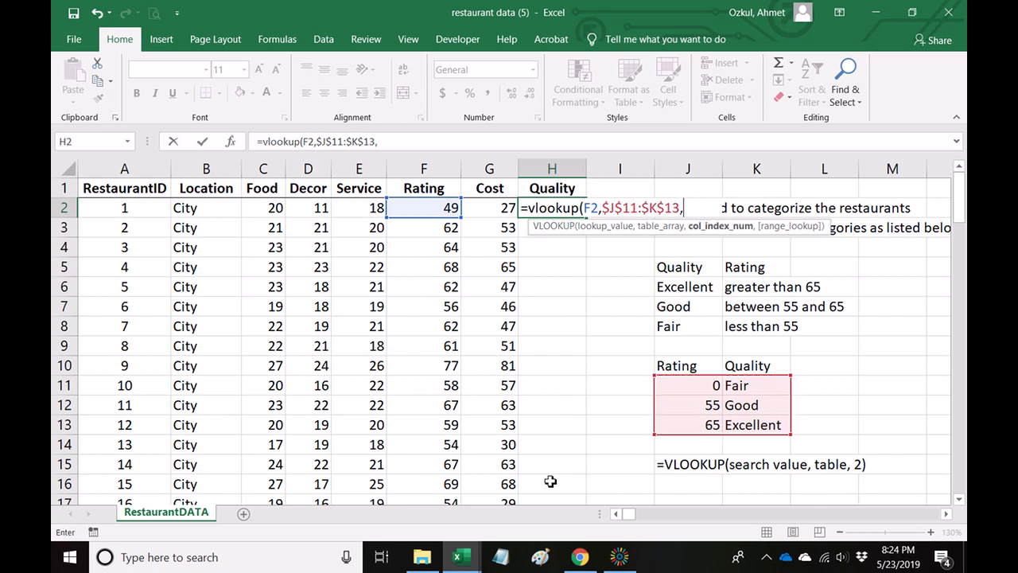
{"action": "type", "text": "2)"}
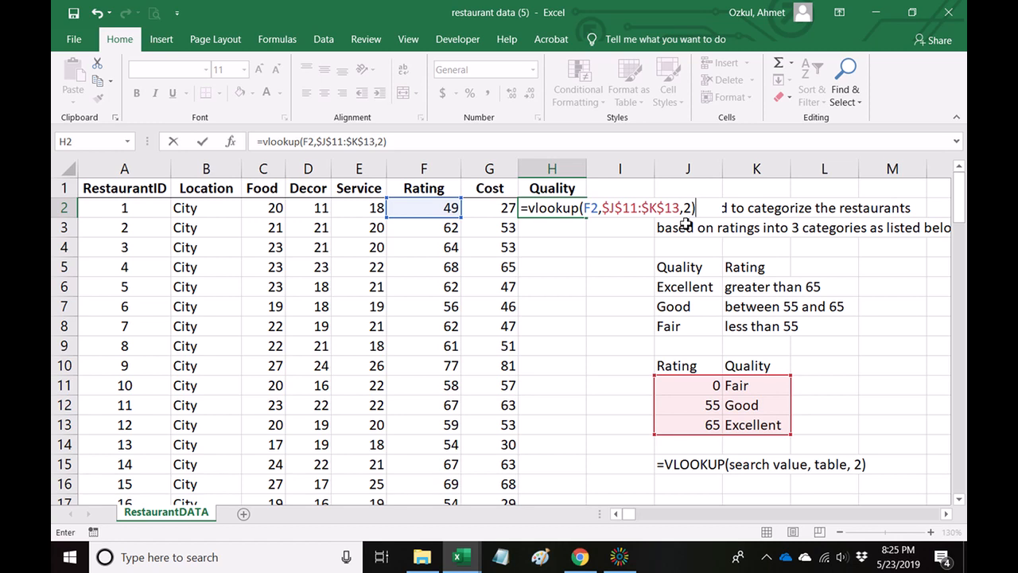
{"action": "key", "text": "Return"}
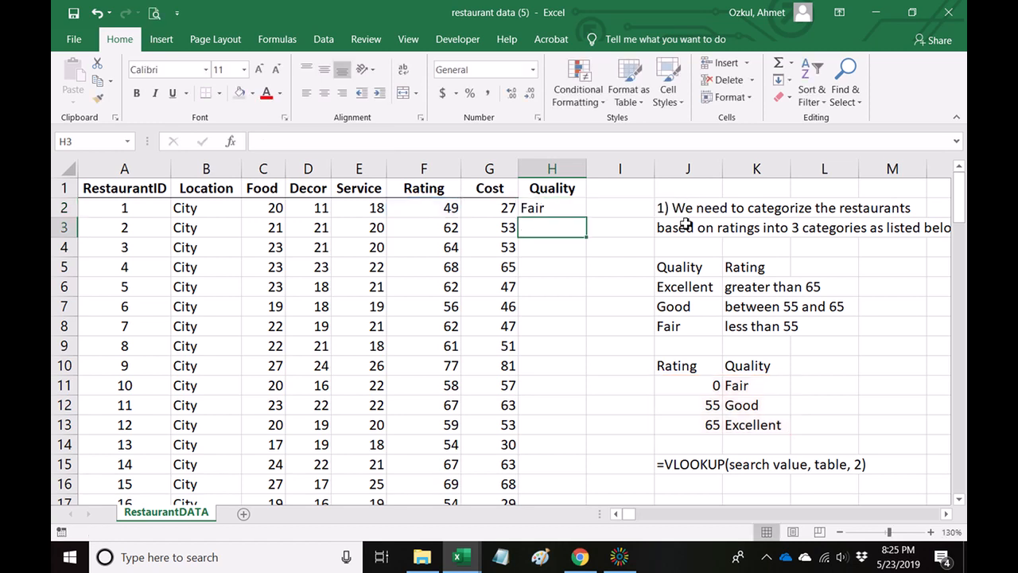
Fill the VLOOKUP formula from H2 down the Quality column to H101, the last restaurant row.
{"action": "left_click", "coordinate": [566, 208]}
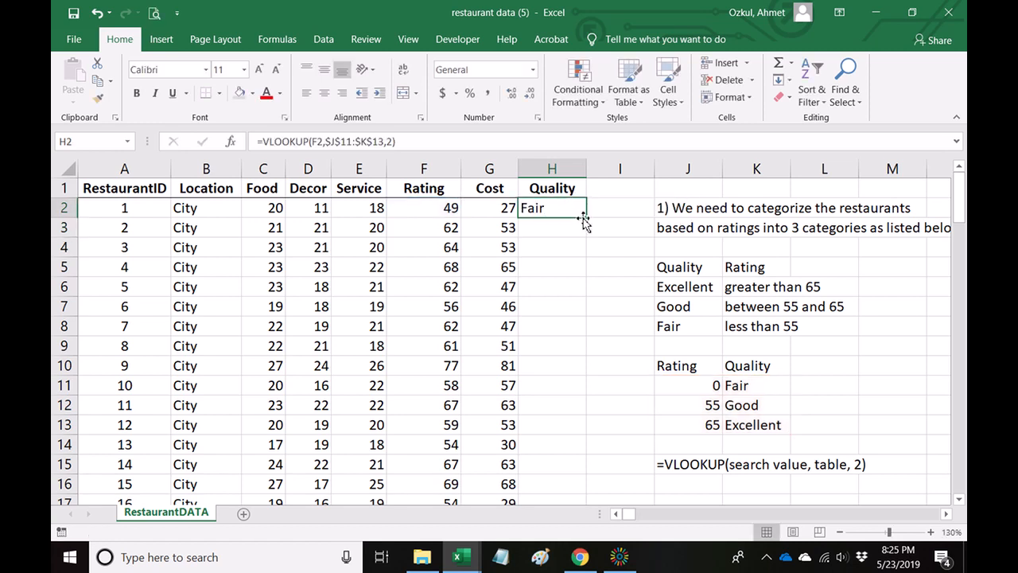
{"action": "left_click_drag", "start_coordinate": [584, 220], "coordinate": [552, 470]}
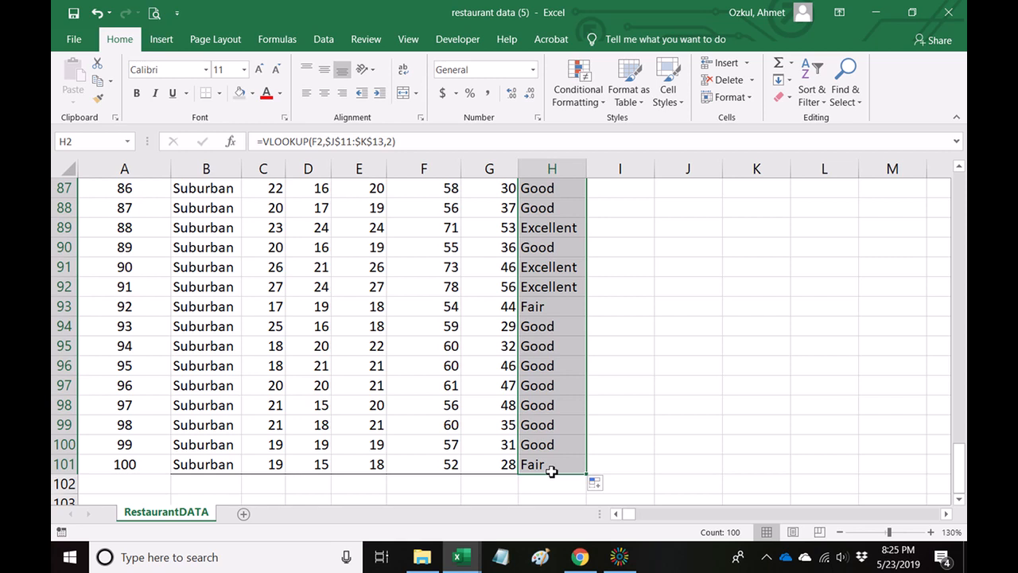
{"action": "scroll", "coordinate": [640, 373], "scroll_direction": "up", "scroll_amount": 15}
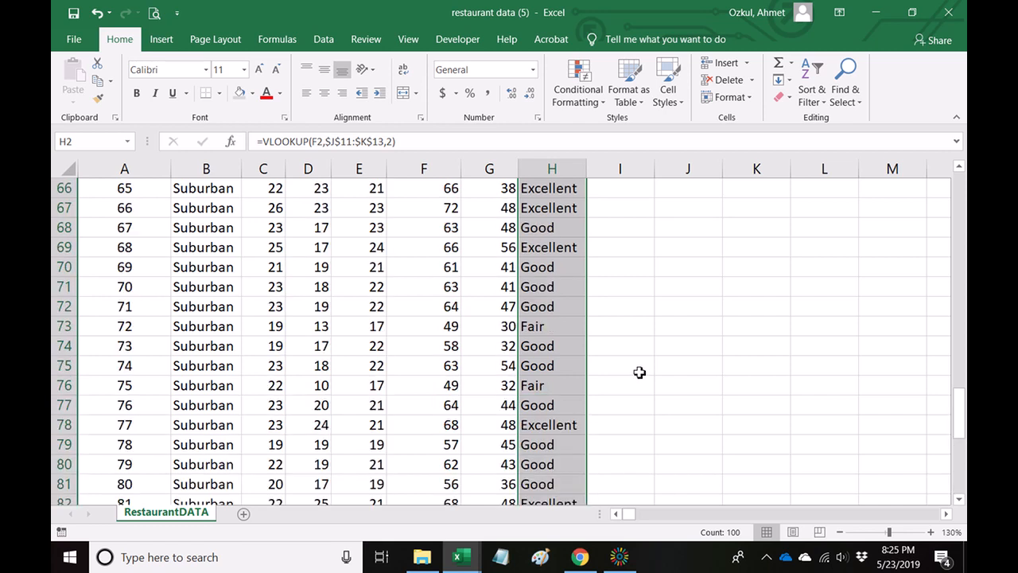
{"action": "scroll", "coordinate": [639, 372], "scroll_direction": "up", "scroll_amount": 14}
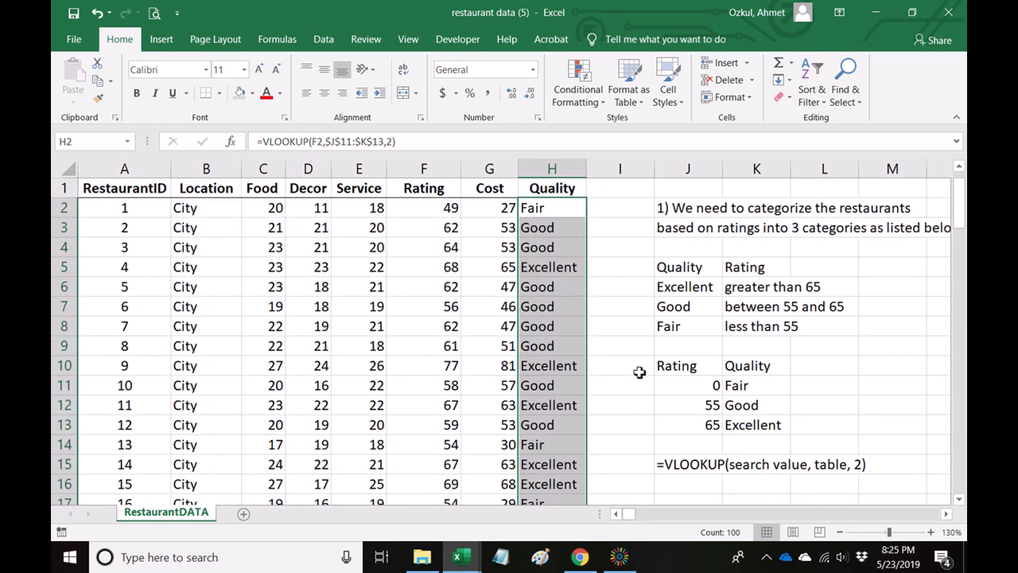
{"action": "left_click", "coordinate": [636, 338]}
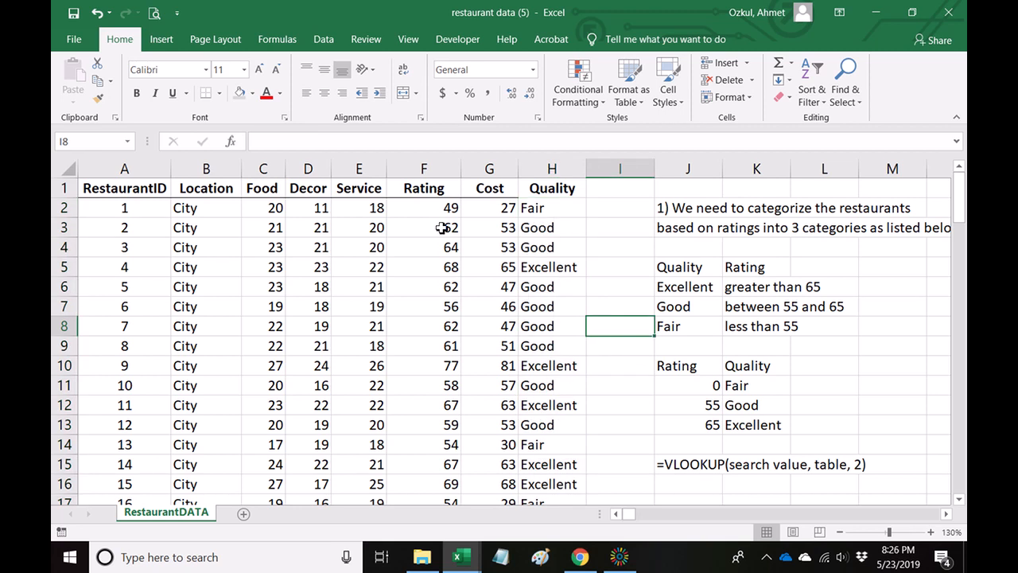
Compare the ratings in column F with the looked-up categories in the Quality column to check the lookup.
{"action": "left_click", "coordinate": [422, 212]}
{"action": "left_click", "coordinate": [414, 268]}
{"action": "left_click", "coordinate": [420, 320]}
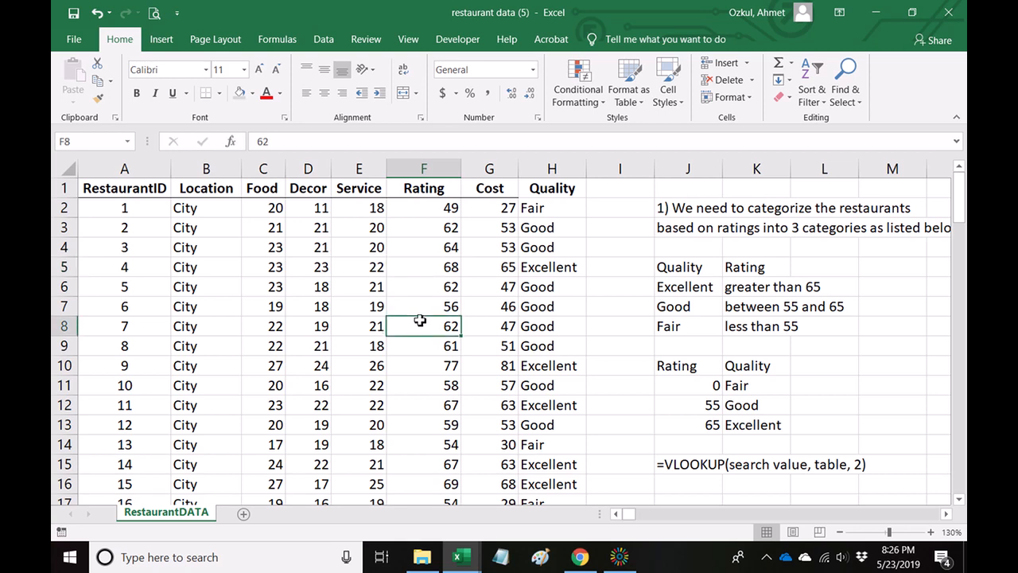
{"action": "left_click", "coordinate": [415, 385]}
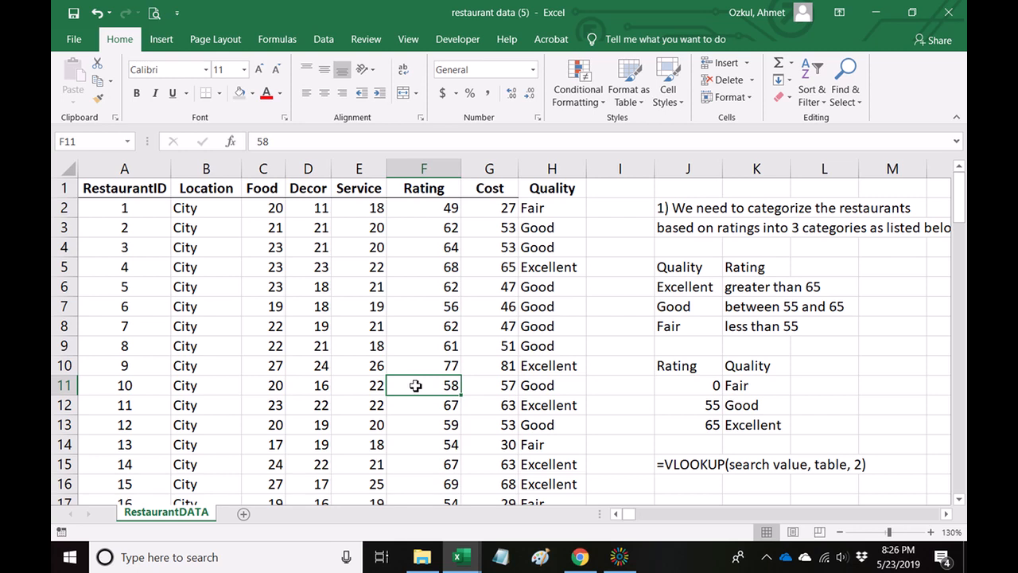
{"action": "left_click_drag", "start_coordinate": [444, 241], "coordinate": [434, 419]}
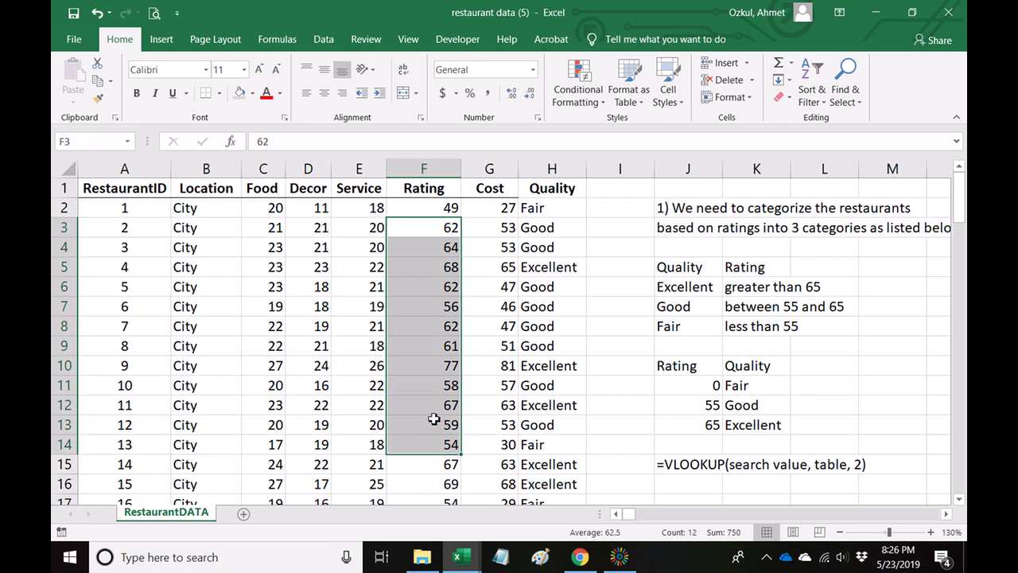
{"action": "left_click", "coordinate": [546, 287]}
{"action": "left_click_drag", "start_coordinate": [554, 208], "coordinate": [553, 445]}
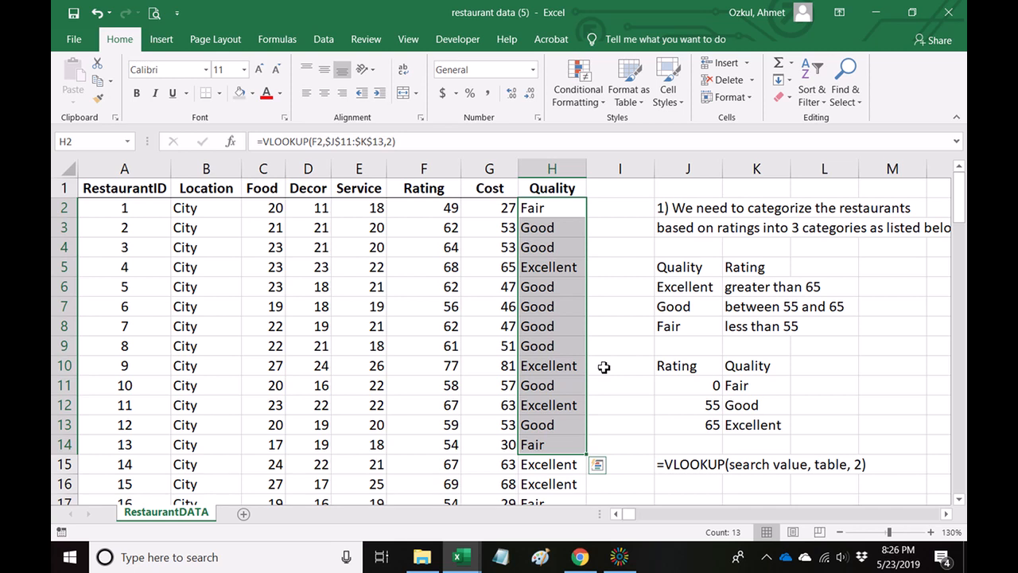
{"action": "key", "text": "Return"}
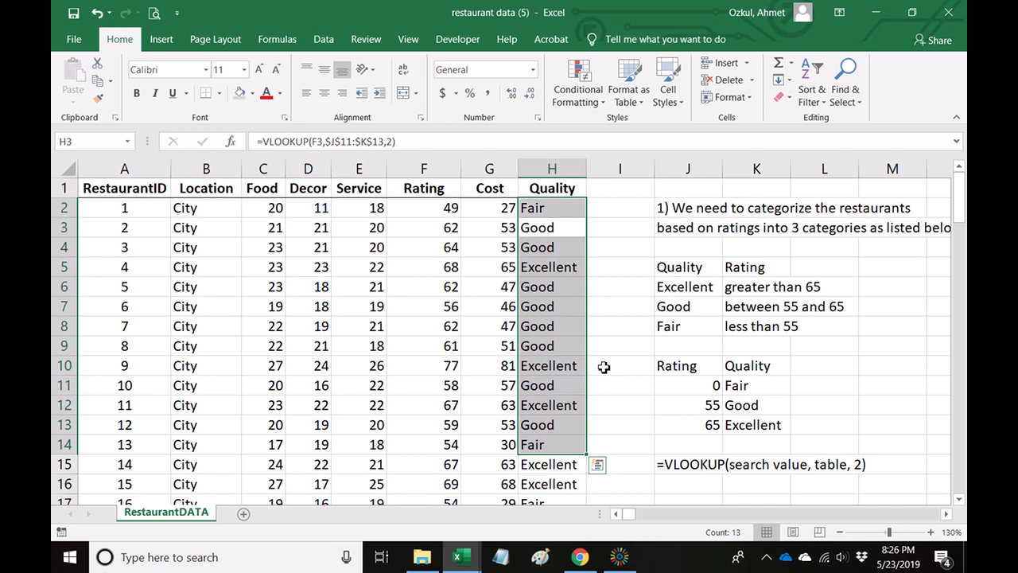
{"action": "scroll", "coordinate": [875, 374], "scroll_direction": "down", "scroll_amount": 5}
{"action": "scroll", "coordinate": [893, 380], "scroll_direction": "up", "scroll_amount": 5}
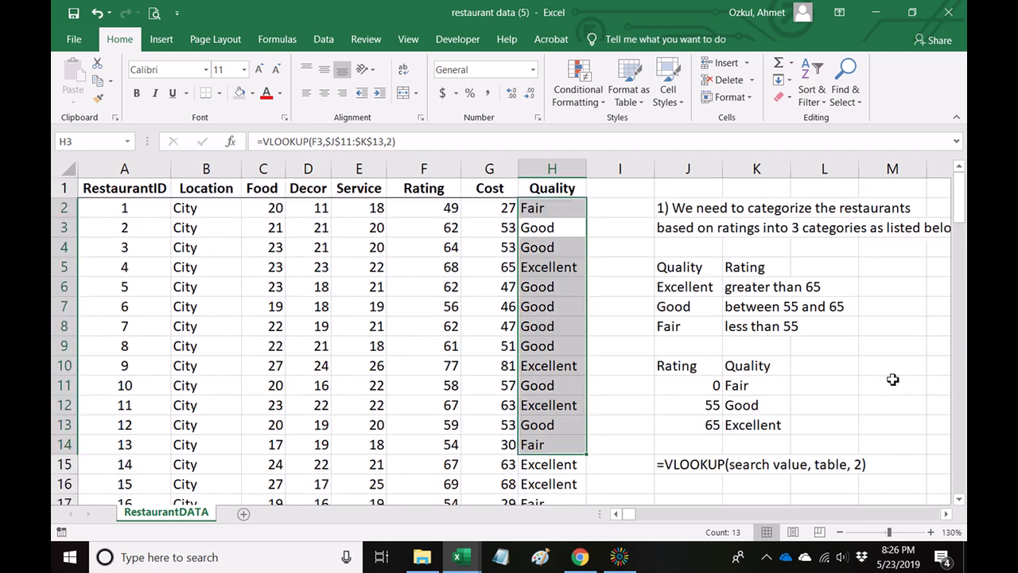
{"action": "left_click", "coordinate": [892, 380]}
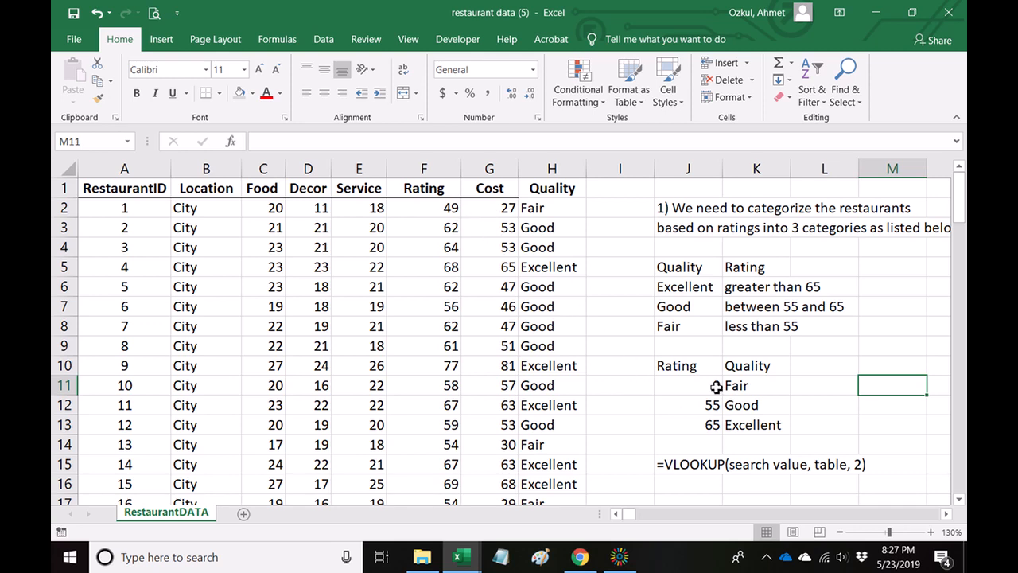
Enter the second task's opening line in J17: "2) We are going to create a column to show".
{"action": "scroll", "coordinate": [709, 448], "scroll_direction": "down", "scroll_amount": 1}
{"action": "left_click", "coordinate": [691, 445]}
{"action": "type", "text": "2) We"}
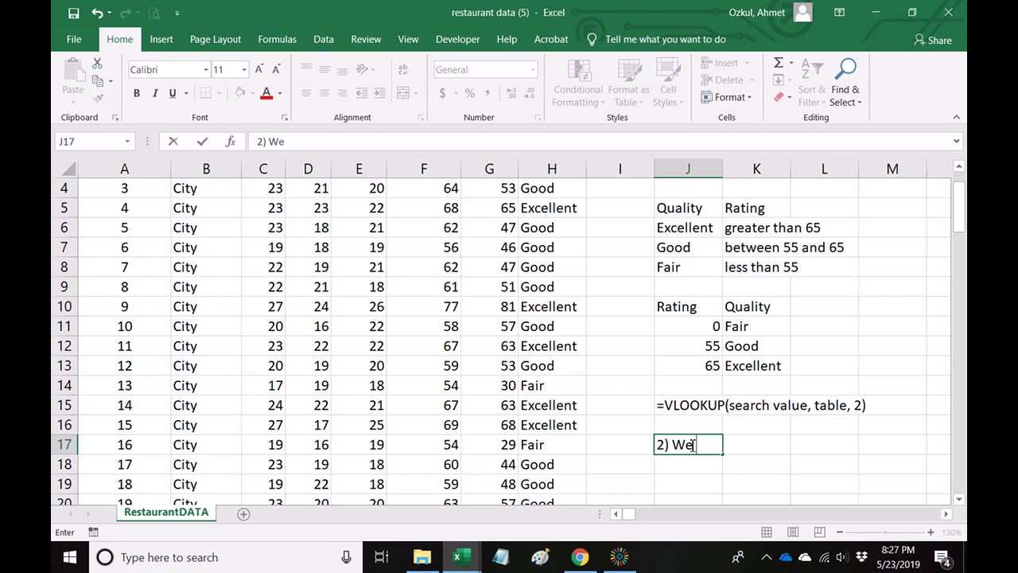
{"action": "type", "text": " are going to create a column to"}
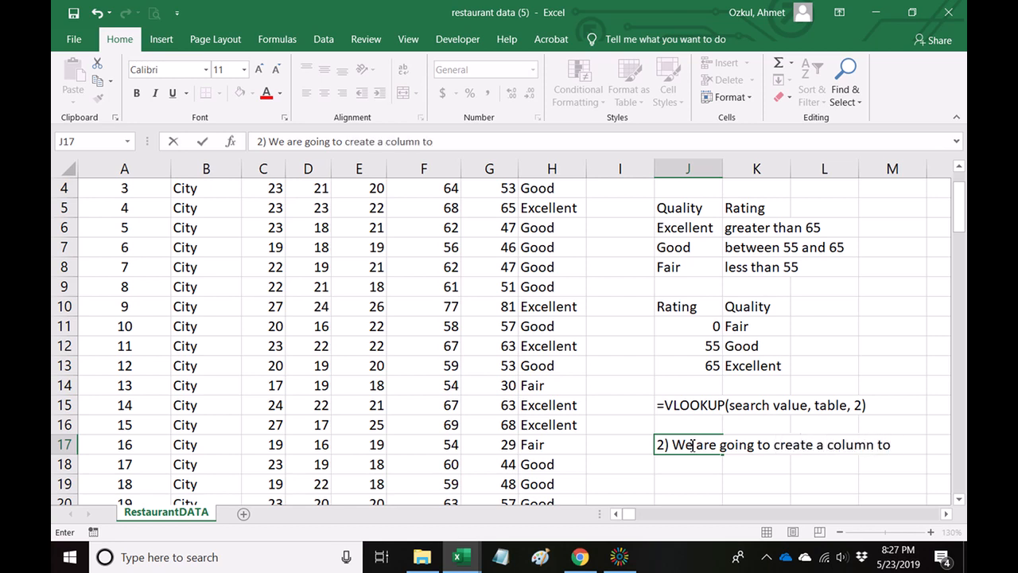
{"action": "type", "text": " sho"}
{"action": "type", "text": "w"}
{"action": "key", "text": "Return"}
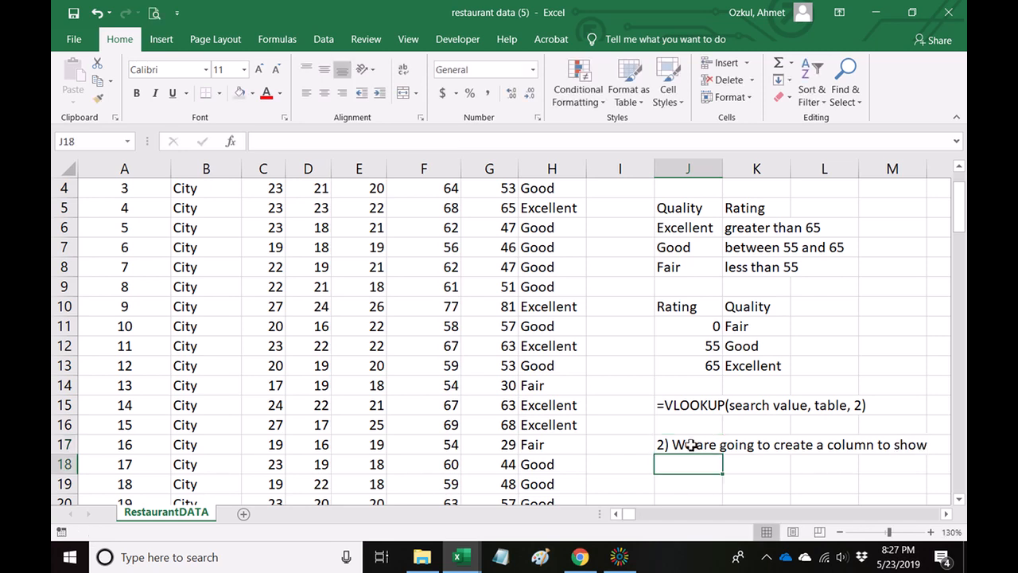
Complete the task description in J18 with "if a restaurant is affordable, or expensive".
{"action": "type", "text": "a restaurant is"}
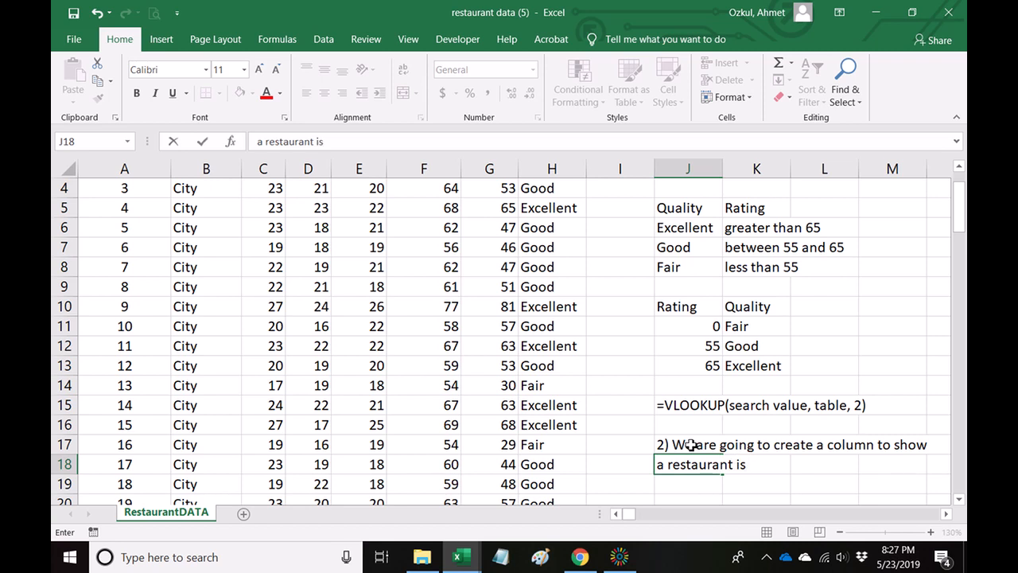
{"action": "left_click", "coordinate": [659, 471]}
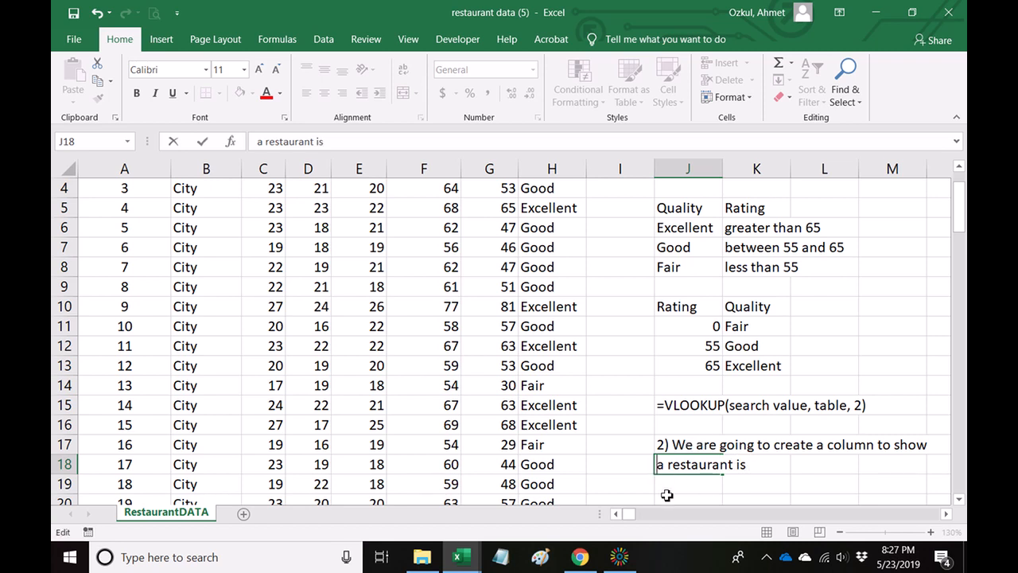
{"action": "type", "text": "if"}
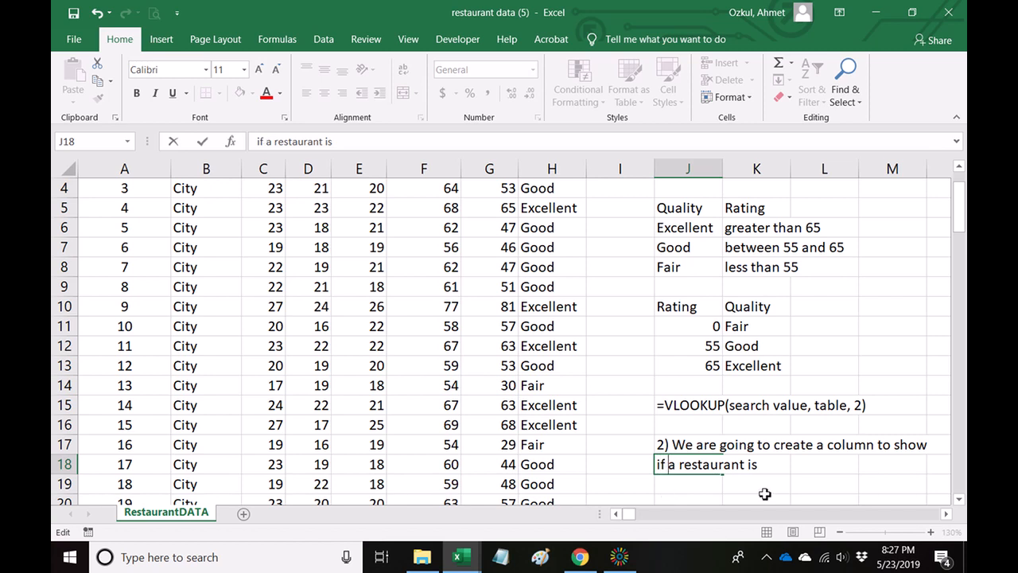
{"action": "left_click", "coordinate": [768, 469]}
{"action": "type", "text": "affordable, or expensive"}
{"action": "key", "text": "Return"}
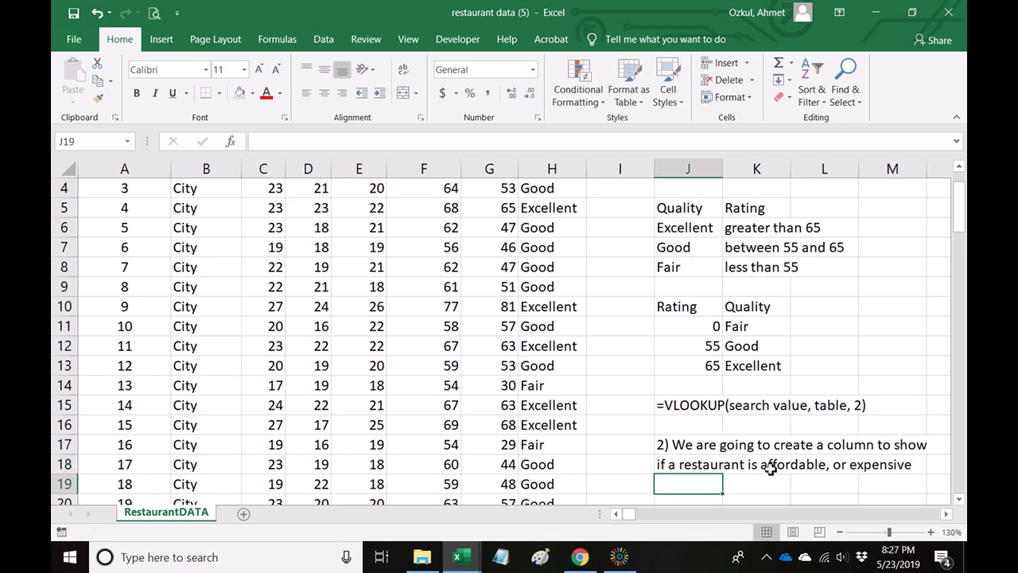
{"action": "scroll", "coordinate": [771, 469], "scroll_direction": "down", "scroll_amount": 2}
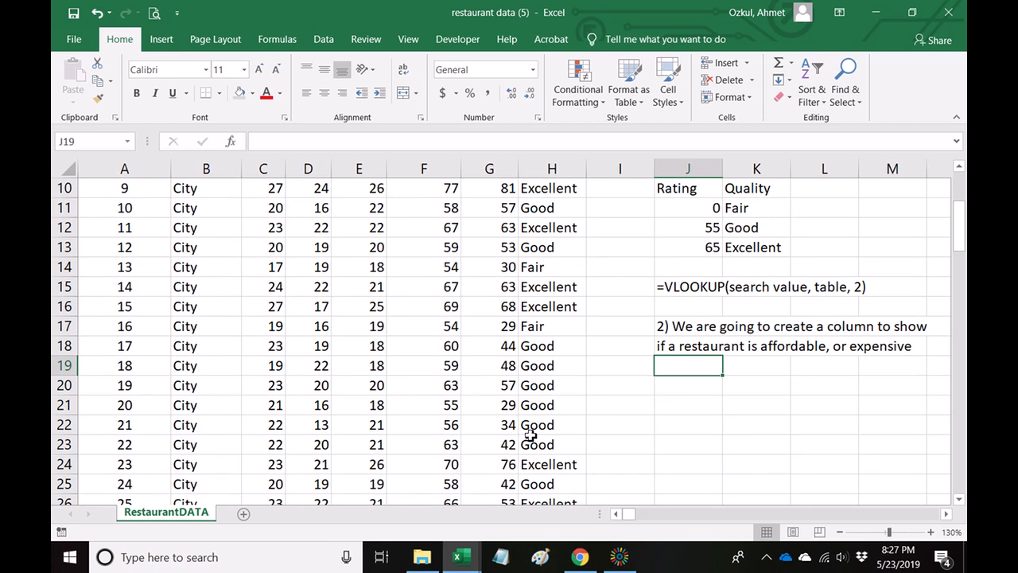
{"action": "scroll", "coordinate": [769, 468], "scroll_direction": "down", "scroll_amount": 1}
{"action": "scroll", "coordinate": [501, 341], "scroll_direction": "down", "scroll_amount": 1}
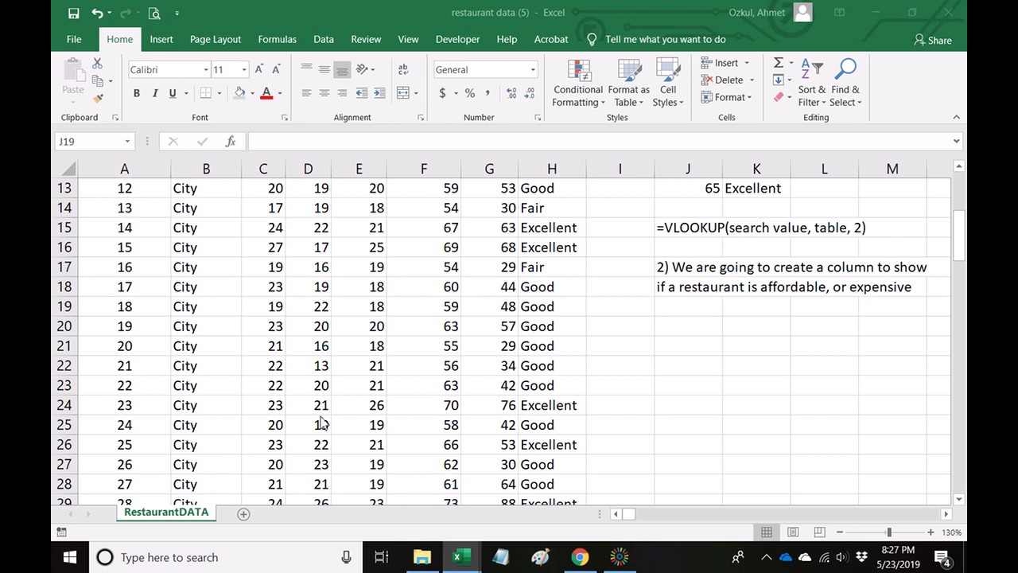
{"action": "left_click", "coordinate": [705, 390]}
{"action": "scroll", "coordinate": [704, 390], "scroll_direction": "up", "scroll_amount": 2}
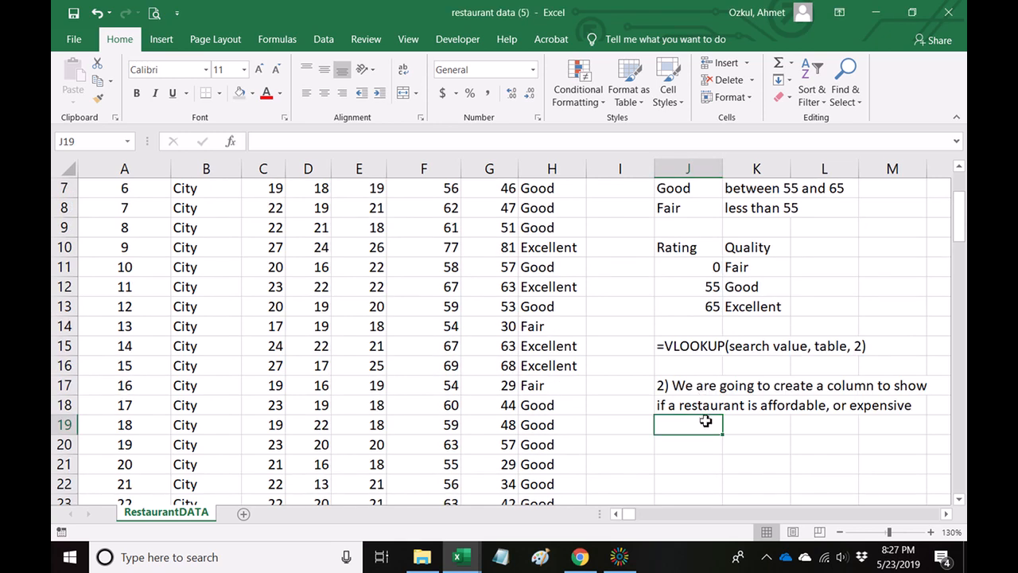
{"action": "left_click", "coordinate": [672, 406]}
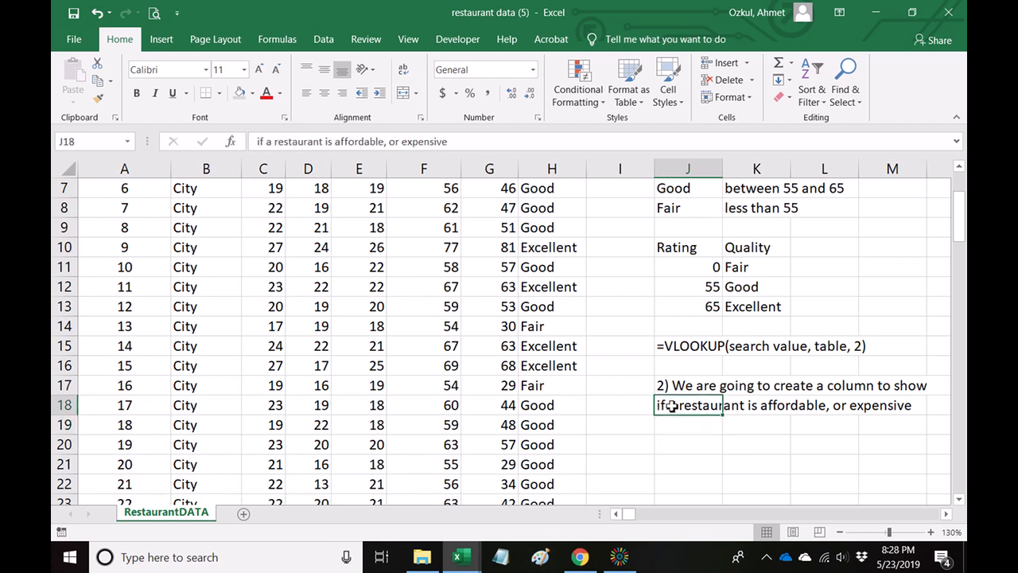
{"action": "key", "text": "F2"}
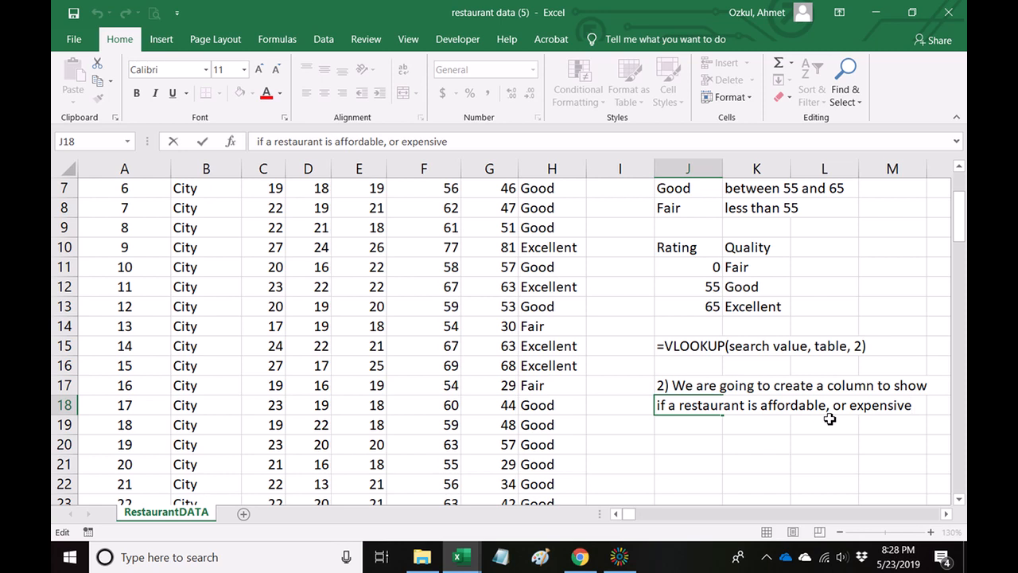
{"action": "left_click", "coordinate": [788, 452]}
Enter the headers "Cost" in J20 and "Class" in K20 for a new cost classification table.
{"action": "left_click", "coordinate": [685, 442]}
{"action": "type", "text": "Cost"}
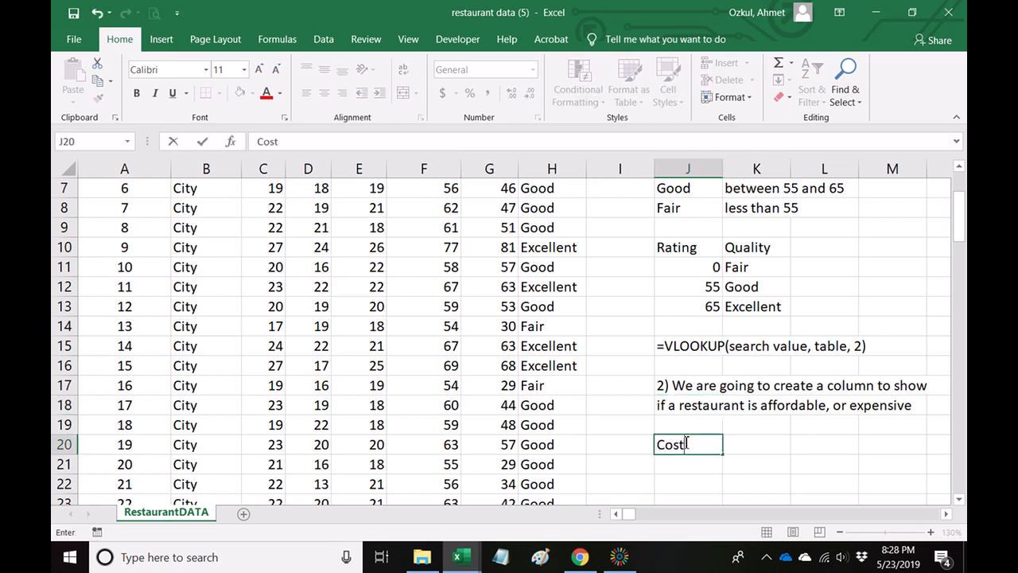
{"action": "key", "text": "Return"}
{"action": "key", "text": "Up"}
{"action": "key", "text": "Right"}
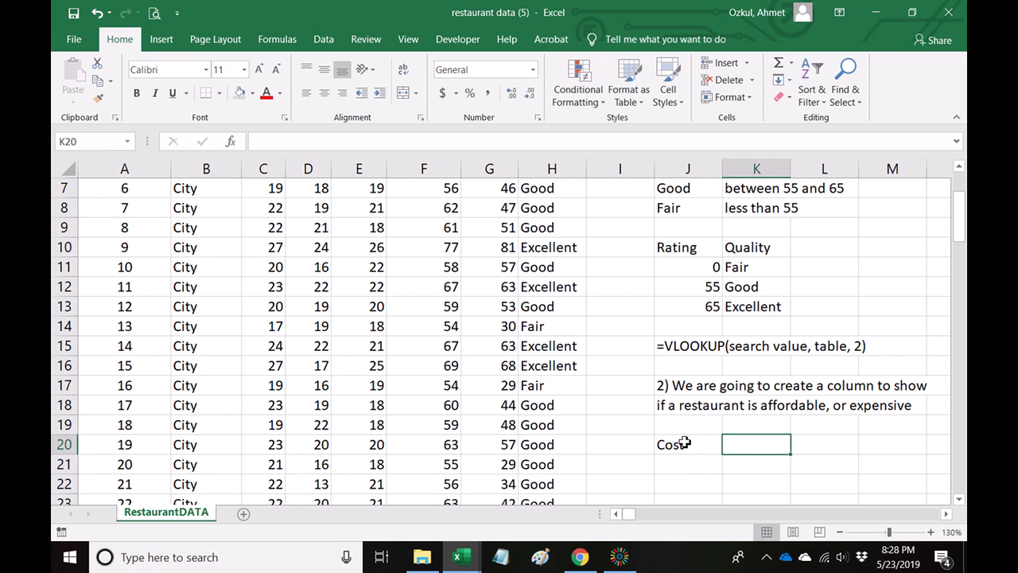
{"action": "type", "text": "Clas"}
{"action": "key", "text": "Return"}
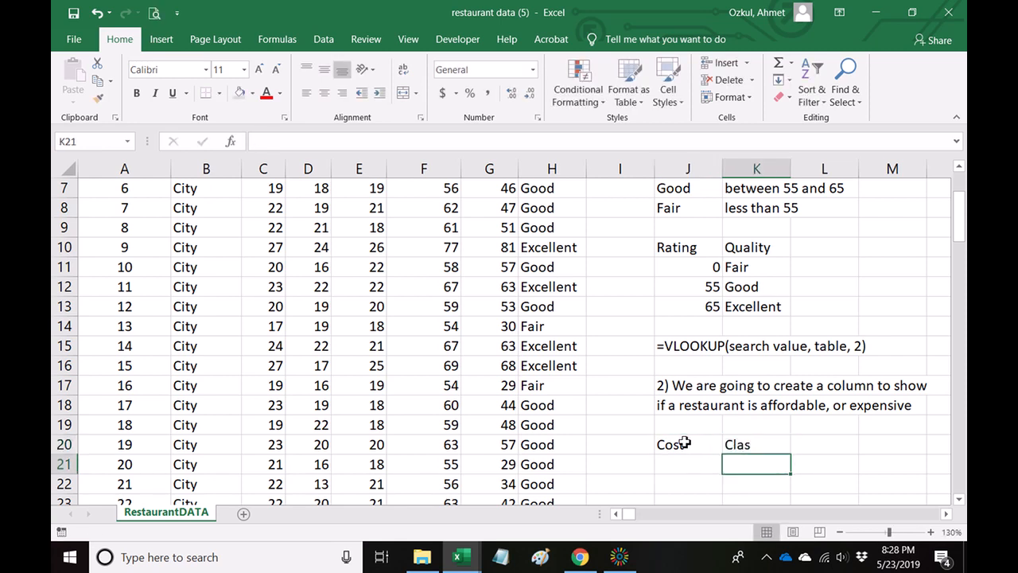
{"action": "key", "text": "Up"}
{"action": "key", "text": "F2"}
{"action": "type", "text": "s"}
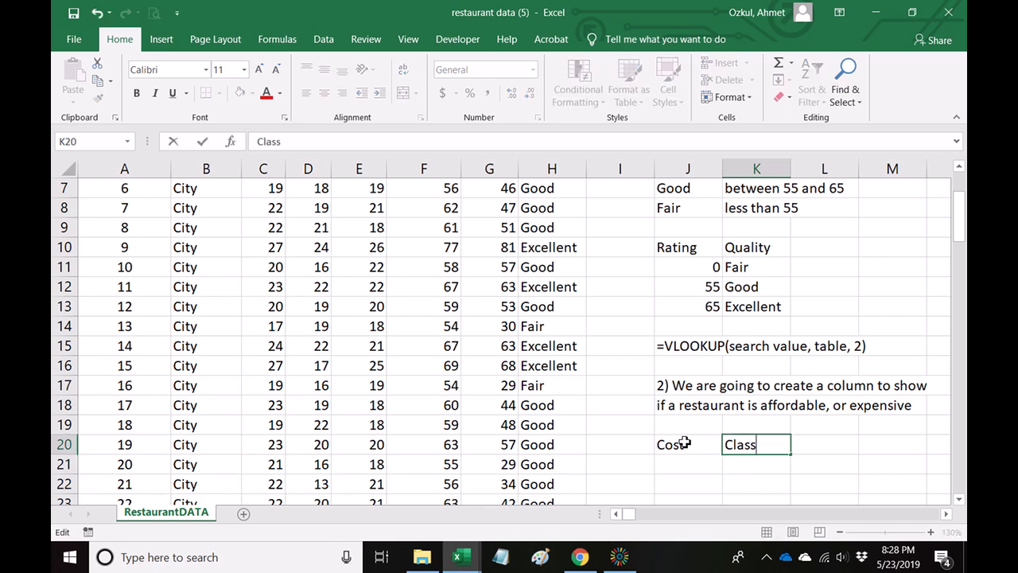
{"action": "key", "text": "Return"}
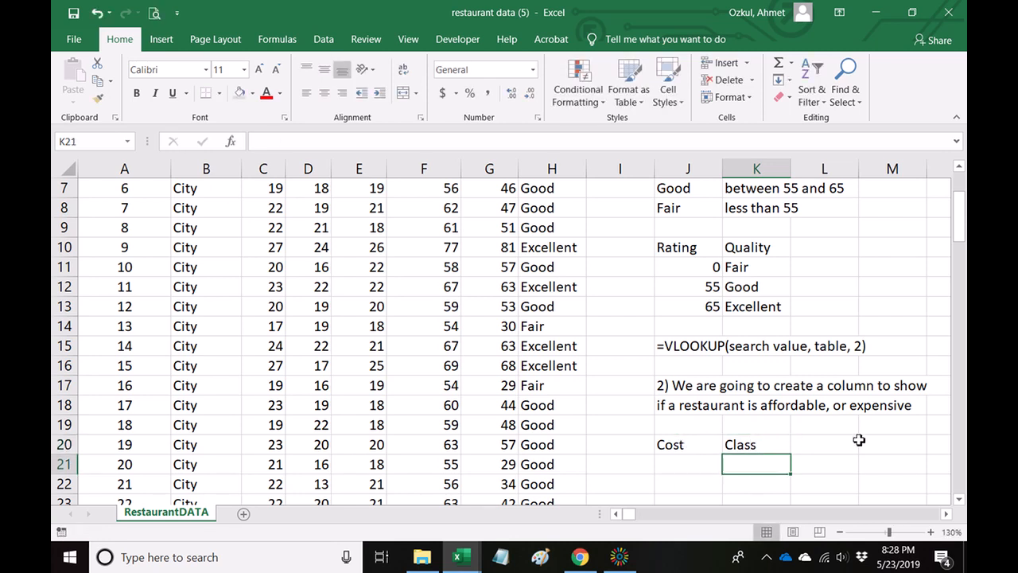
Add the first table row in J21:K21 with the cost range 0-30 and class D.
{"action": "key", "text": "Left"}
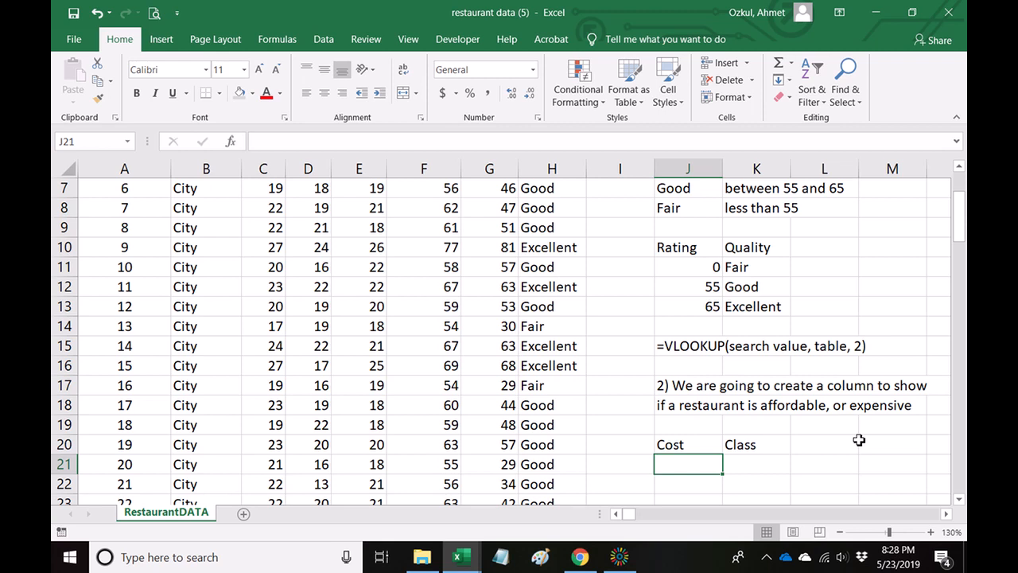
{"action": "type", "text": "0-"}
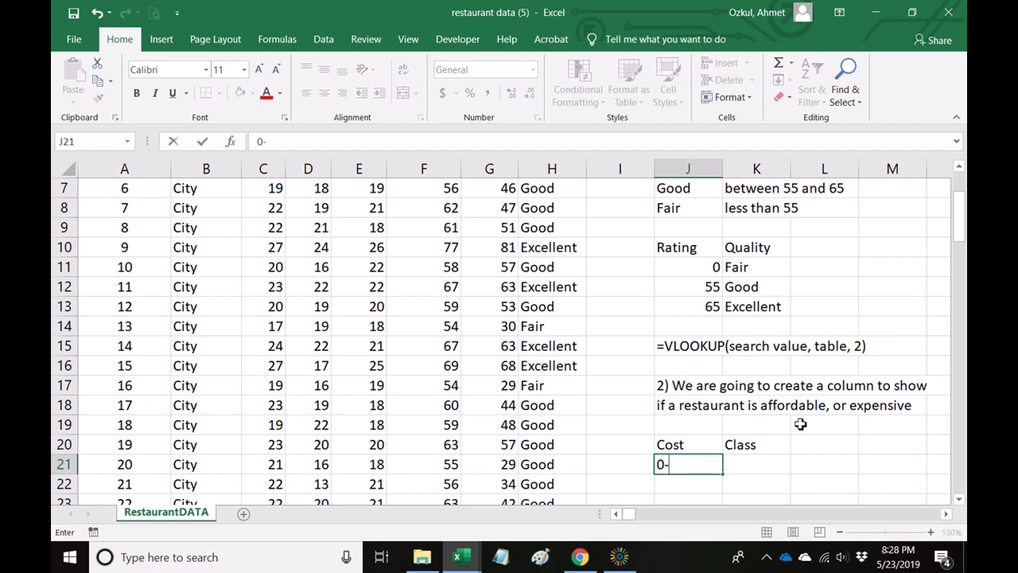
{"action": "scroll", "coordinate": [547, 389], "scroll_direction": "up", "scroll_amount": 2}
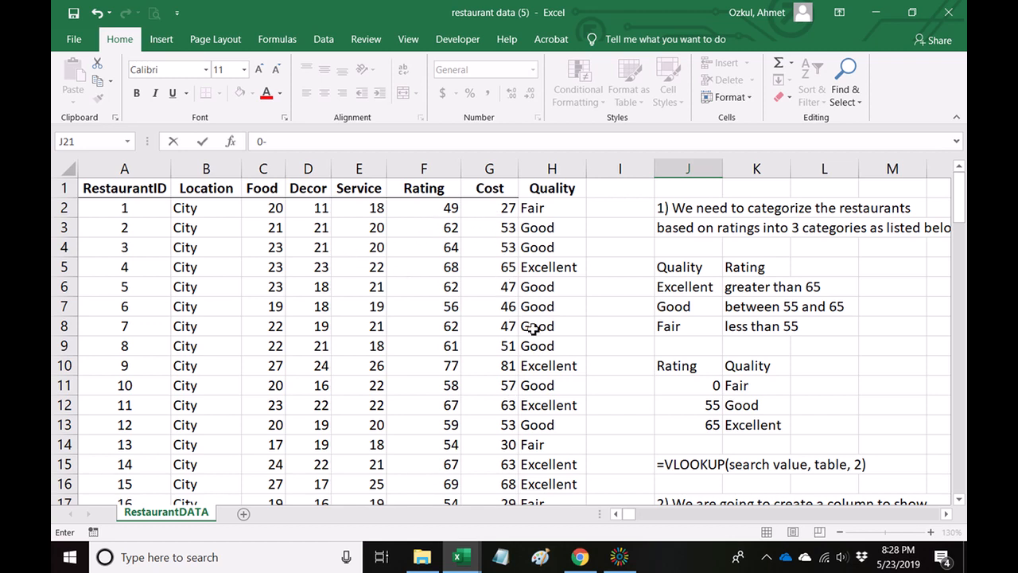
{"action": "scroll", "coordinate": [530, 362], "scroll_direction": "down", "scroll_amount": 8}
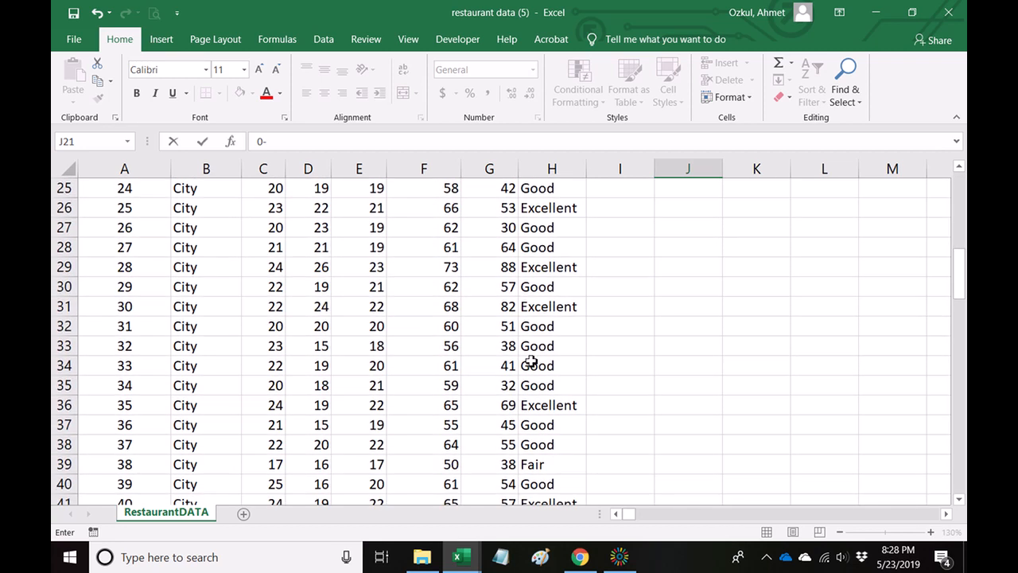
{"action": "scroll", "coordinate": [530, 362], "scroll_direction": "up", "scroll_amount": 8}
{"action": "scroll", "coordinate": [721, 359], "scroll_direction": "down", "scroll_amount": 3}
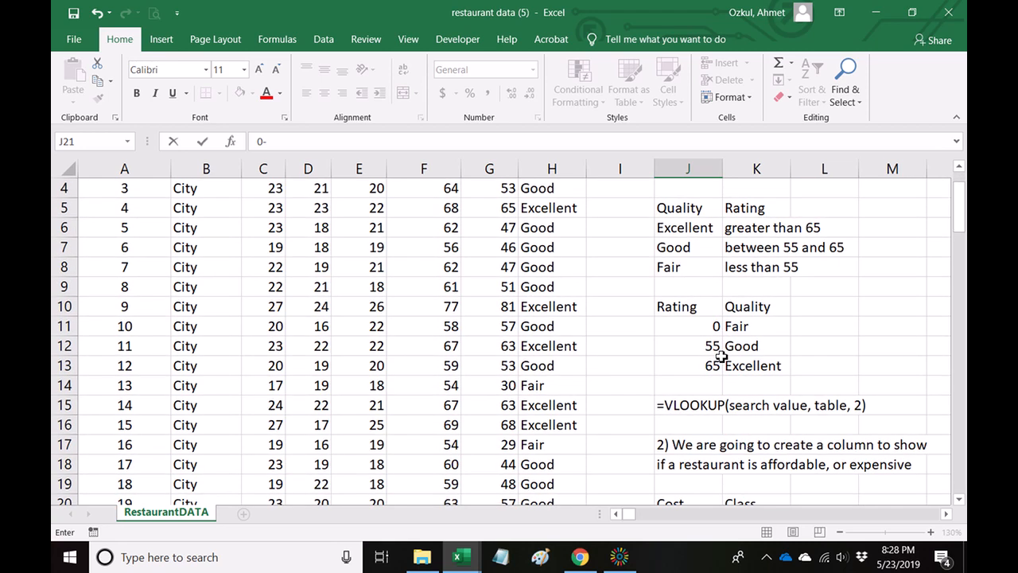
{"action": "type", "text": "30"}
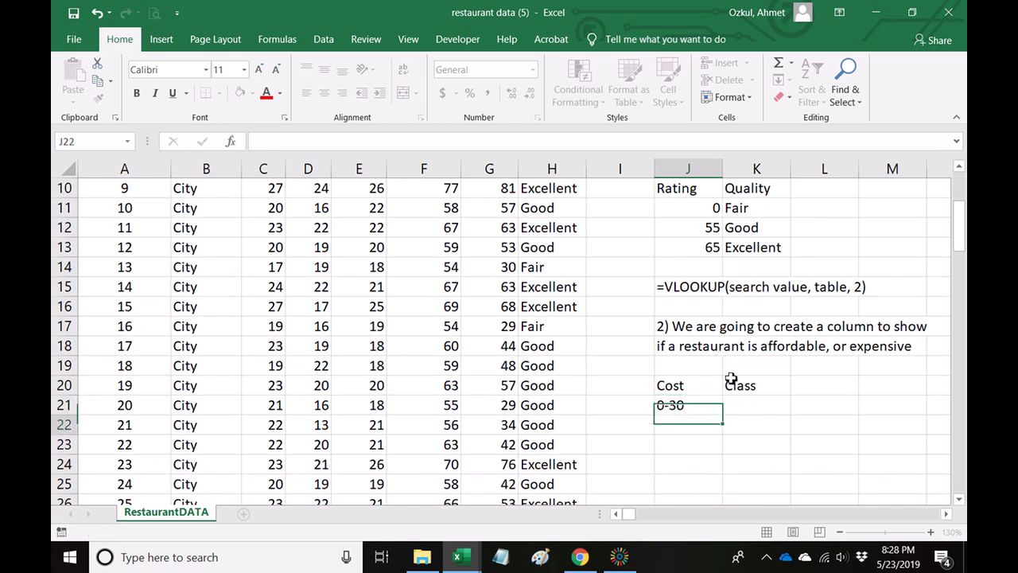
{"action": "key", "text": "Return"}
{"action": "key", "text": "Up"}
{"action": "key", "text": "Right"}
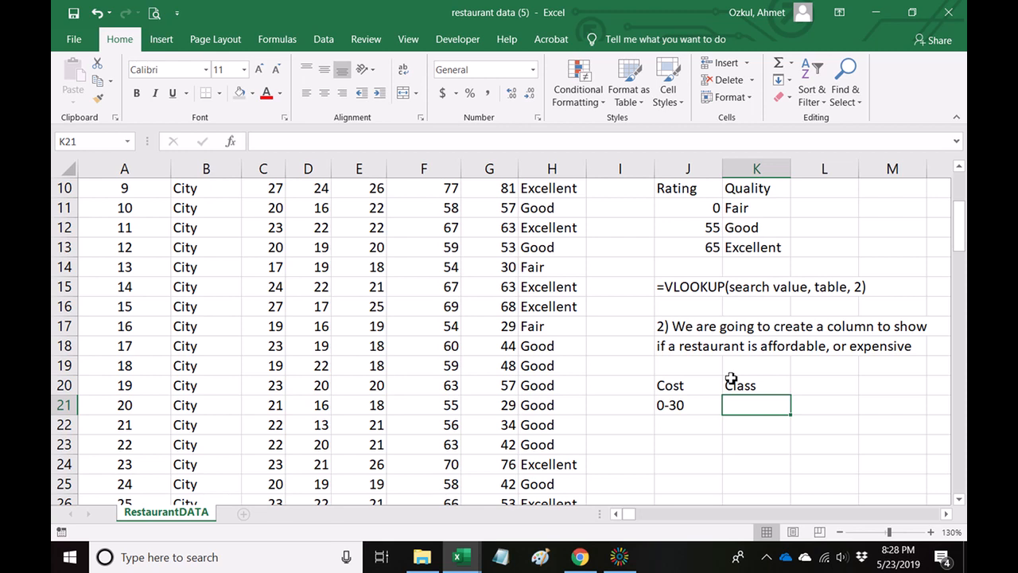
{"action": "type", "text": "D"}
{"action": "key", "text": "Return"}
Add the second table row in J22:K22 with the cost range 30-35 and class C.
{"action": "key", "text": "Left"}
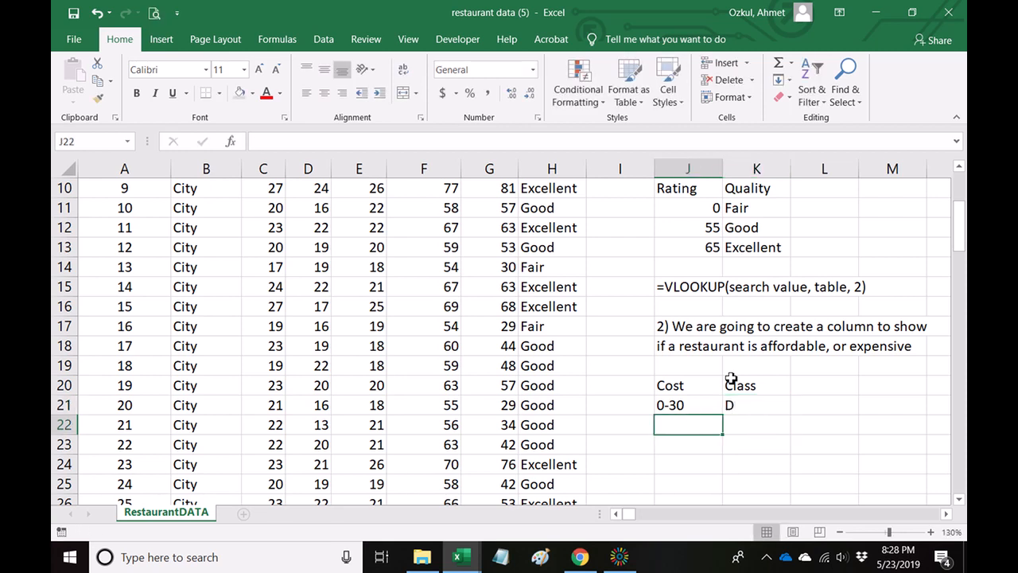
{"action": "type", "text": "30-"}
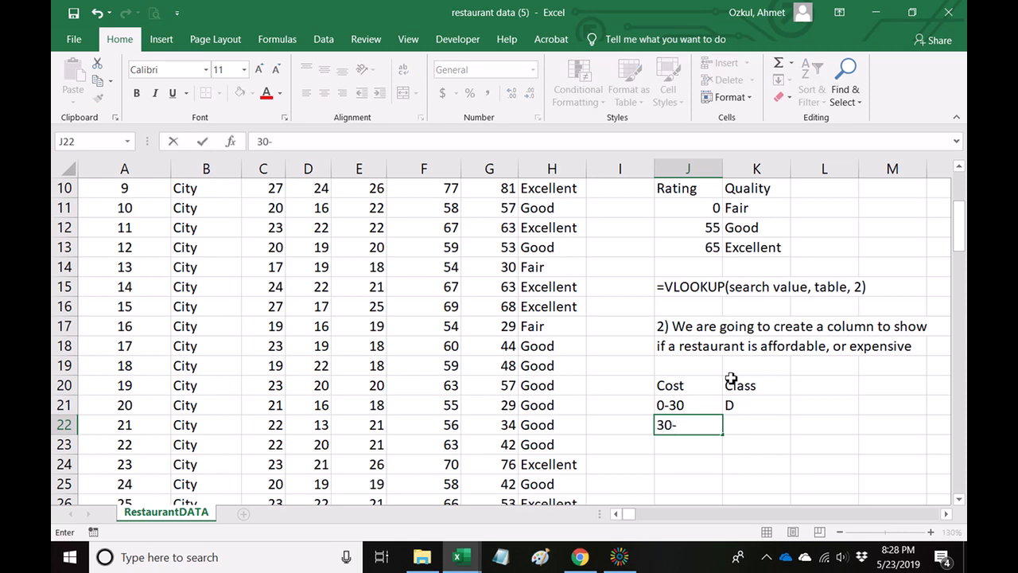
{"action": "type", "text": "35"}
{"action": "key", "text": "Return"}
{"action": "key", "text": "Up"}
{"action": "key", "text": "Right"}
{"action": "type", "text": "C"}
{"action": "key", "text": "Return"}
{"action": "key", "text": "Up"}
{"action": "key", "text": "F2"}
{"action": "key", "text": "BackSpace"}
{"action": "key", "text": "BackSpace"}
{"action": "key", "text": "BackSpace"}
{"action": "key", "text": "BackSpace"}
{"action": "key", "text": "Return"}
Add the third table row in J23:K23 with the cost range 35-40 and class B.
{"action": "key", "text": "Left"}
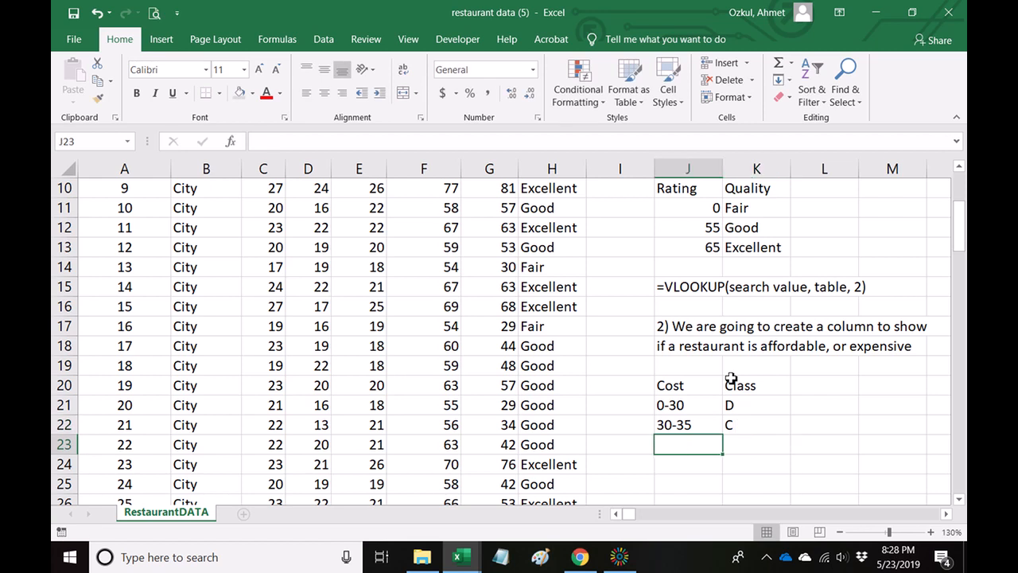
{"action": "type", "text": "35-40"}
{"action": "key", "text": "Return"}
{"action": "key", "text": "Up"}
{"action": "key", "text": "Right"}
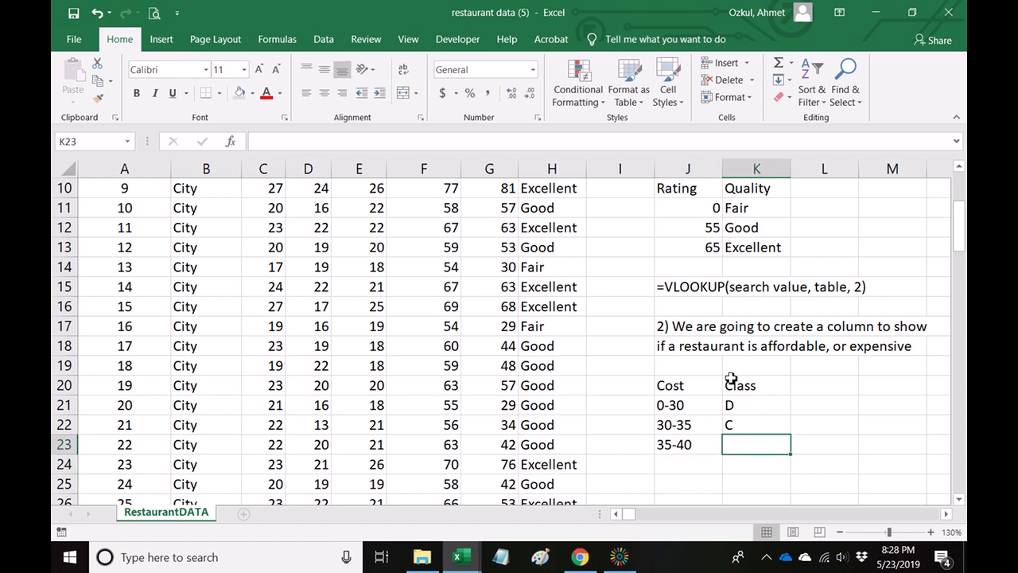
{"action": "type", "text": "B"}
{"action": "key", "text": "Return"}
Add the last table row in J24:K24 with the cost range 40+ and class A.
{"action": "key", "text": "Left"}
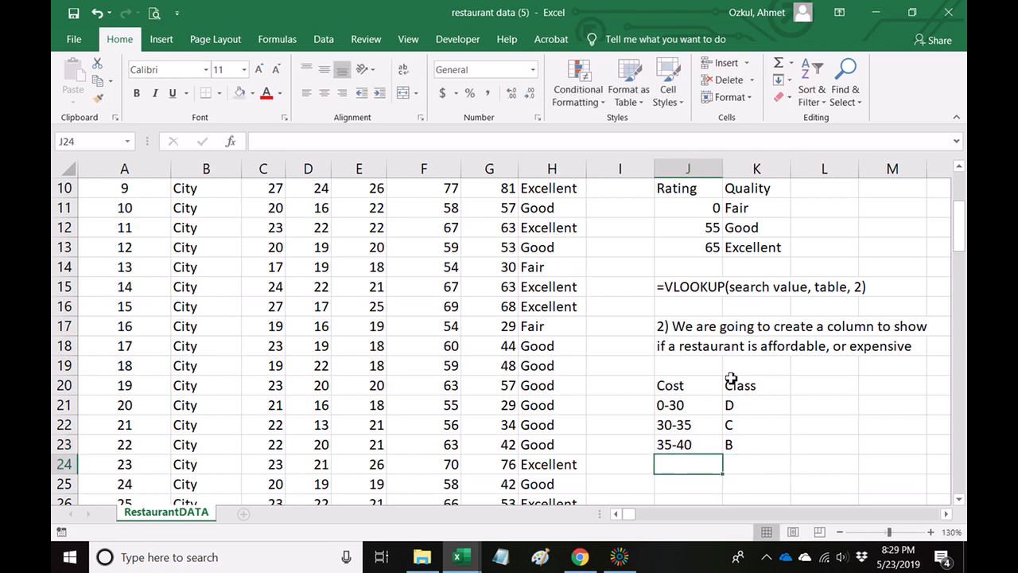
{"action": "type", "text": "40+"}
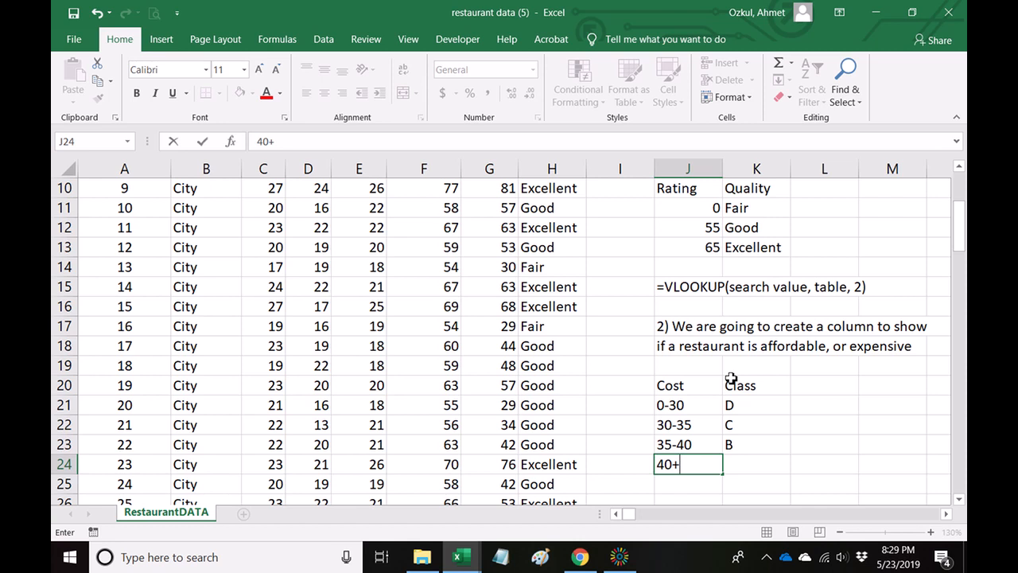
{"action": "key", "text": "Return"}
{"action": "key", "text": "Up"}
{"action": "key", "text": "Right"}
{"action": "type", "text": "A"}
{"action": "key", "text": "Return"}
{"action": "left_click", "coordinate": [839, 414]}
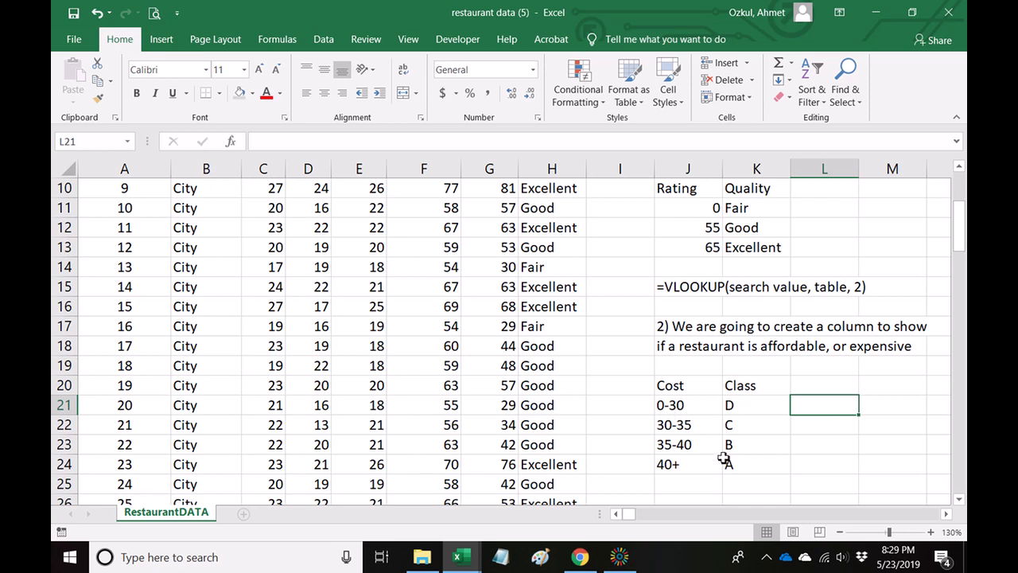
{"action": "left_click_drag", "start_coordinate": [689, 406], "coordinate": [752, 466]}
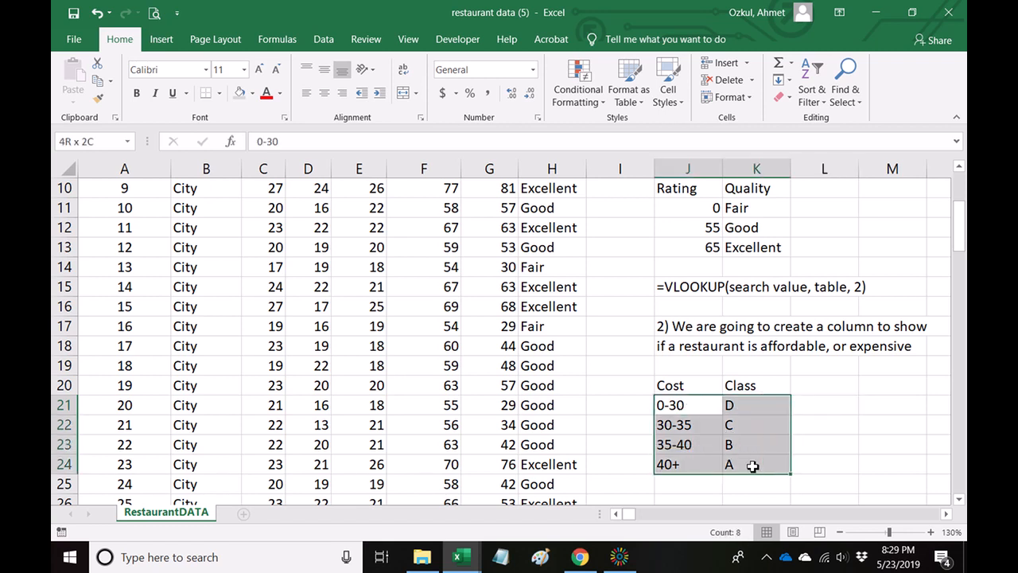
{"action": "left_click", "coordinate": [793, 433]}
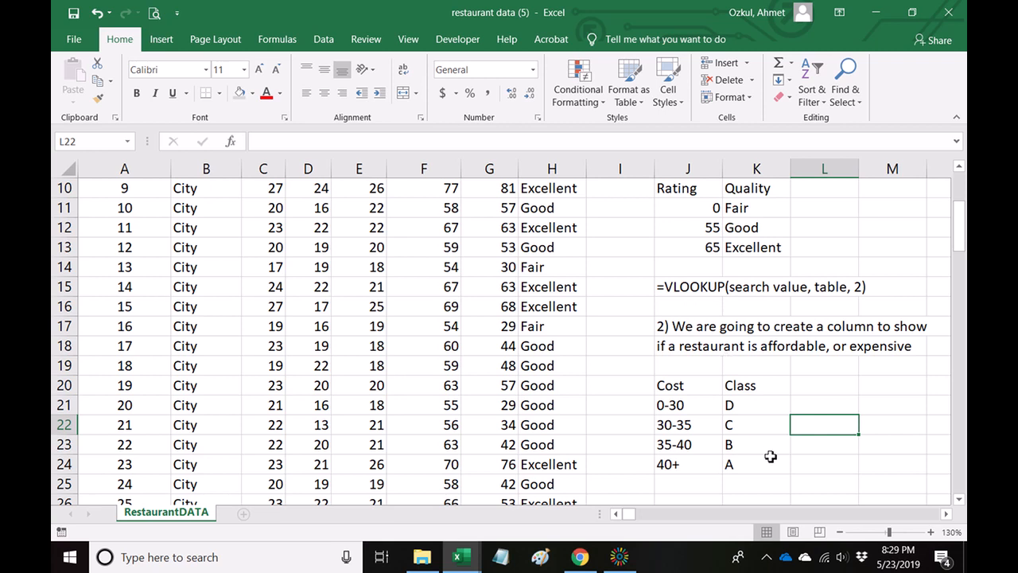
Add the column header "Class" in I1, next to the Quality column.
{"action": "scroll", "coordinate": [770, 456], "scroll_direction": "up", "scroll_amount": 3}
{"action": "left_click", "coordinate": [619, 190]}
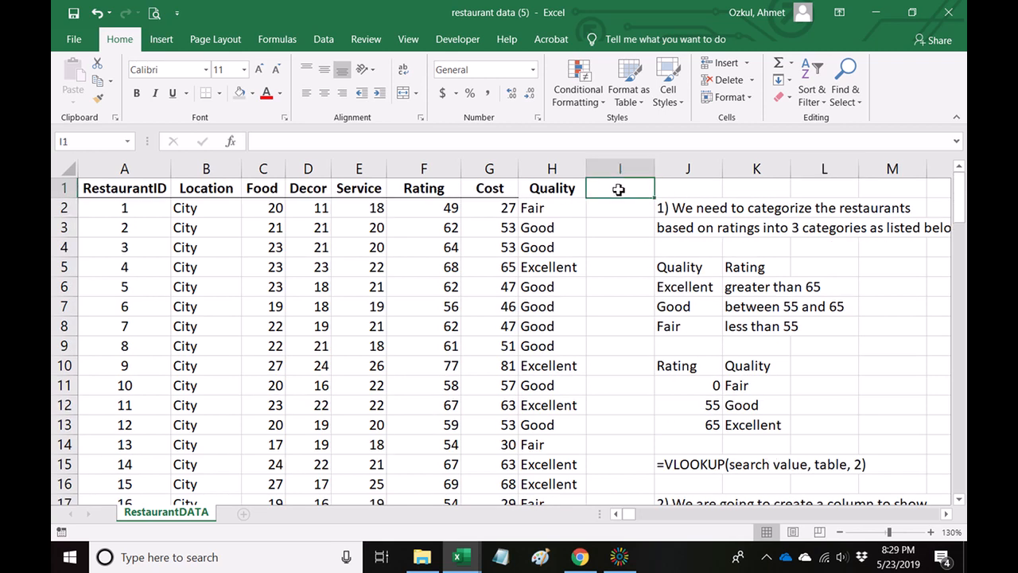
{"action": "type", "text": "Class"}
{"action": "key", "text": "Return"}
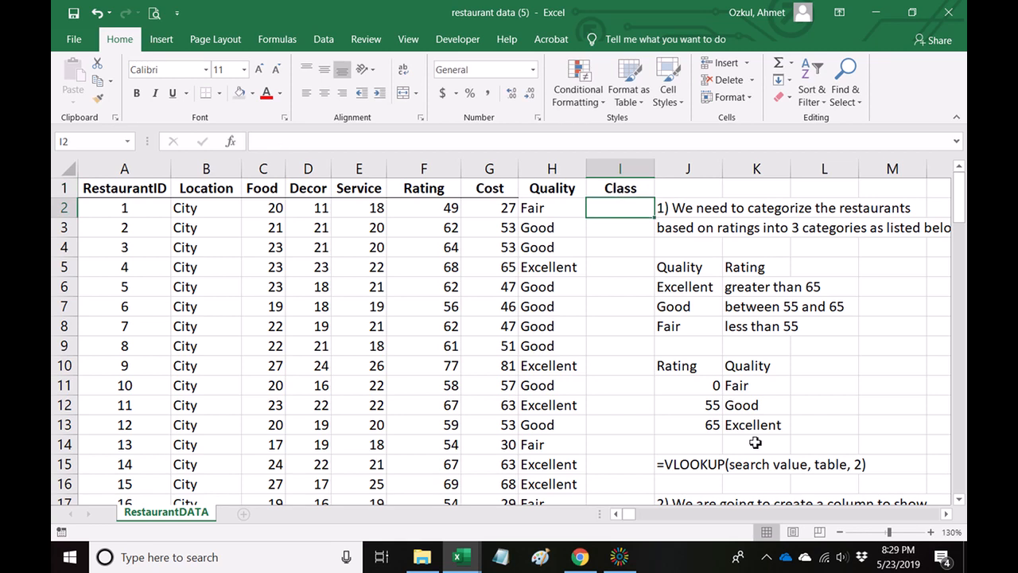
Widen column I to make room for the lookup formula in the Class column.
{"action": "left_click", "coordinate": [828, 446]}
{"action": "scroll", "coordinate": [832, 450], "scroll_direction": "down", "scroll_amount": 2}
{"action": "scroll", "coordinate": [833, 449], "scroll_direction": "up", "scroll_amount": 2}
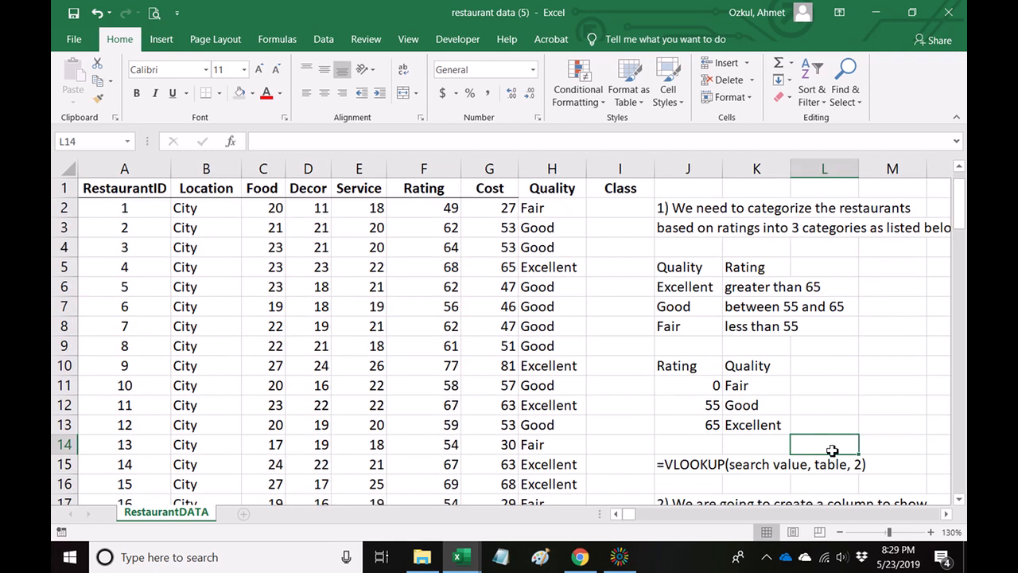
{"action": "left_click", "coordinate": [611, 208]}
{"action": "left_click_drag", "start_coordinate": [654, 174], "coordinate": [697, 173]}
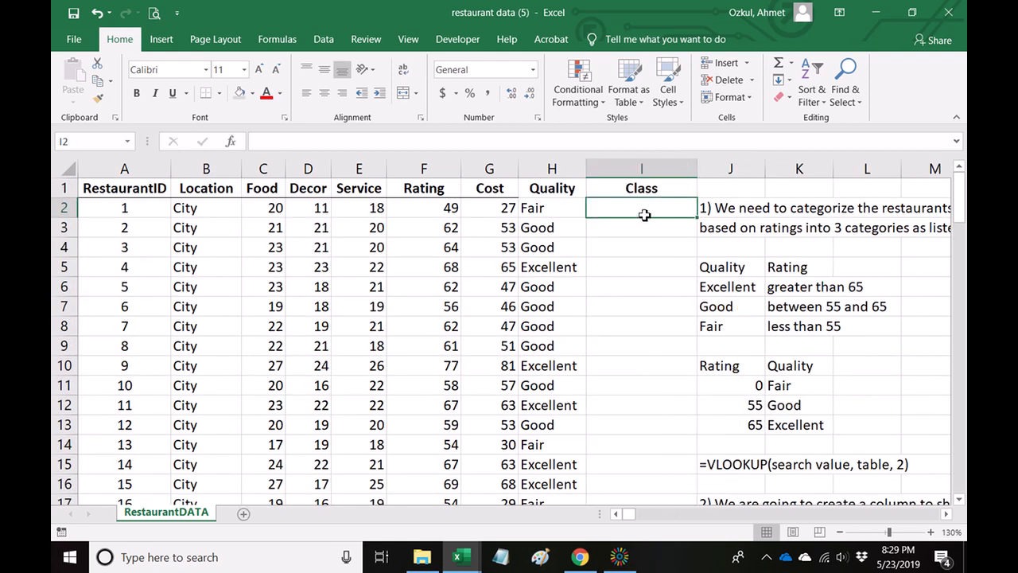
{"action": "type", "text": "=vlookup("}
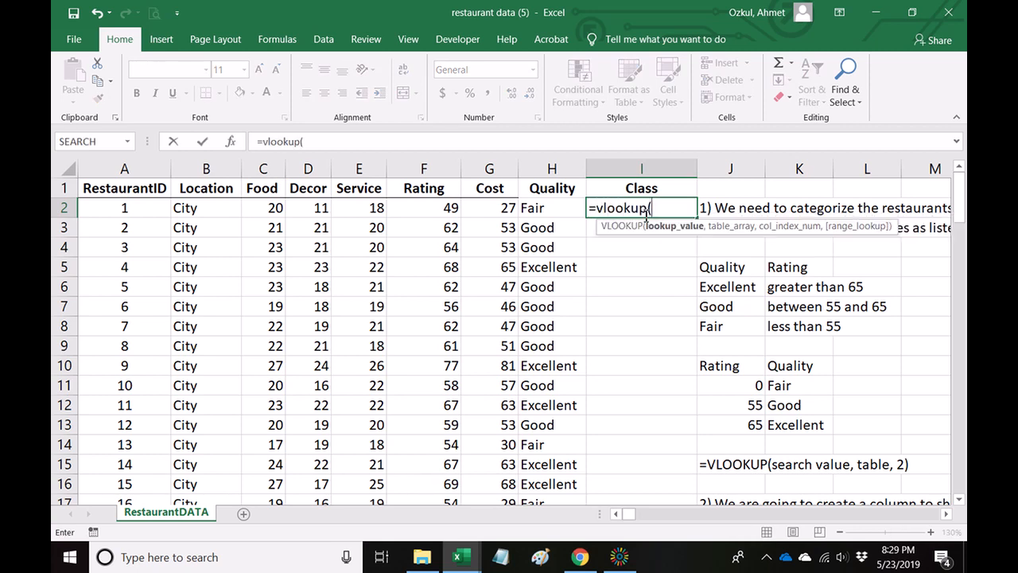
{"action": "left_click", "coordinate": [491, 207]}
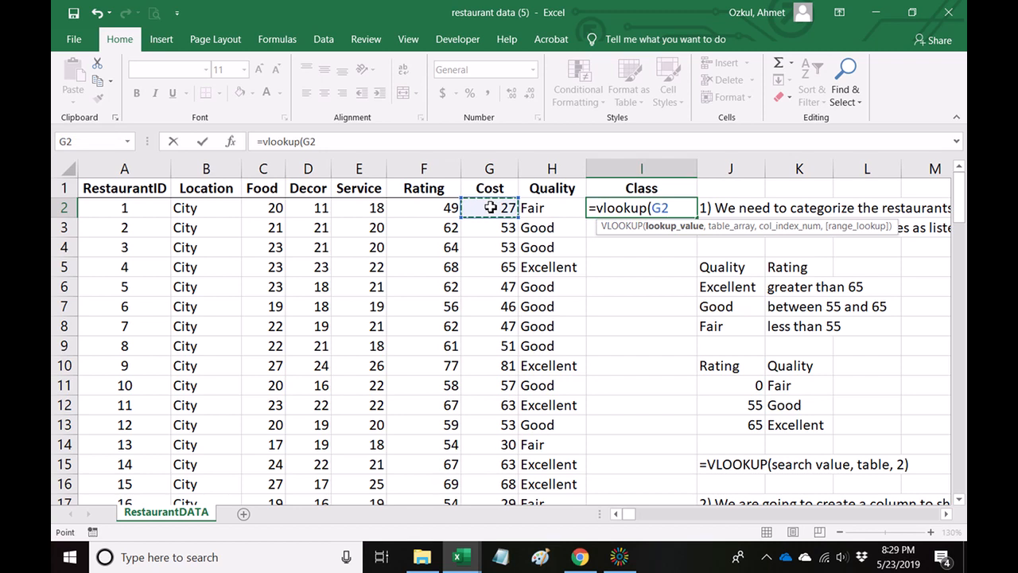
{"action": "type", "text": ","}
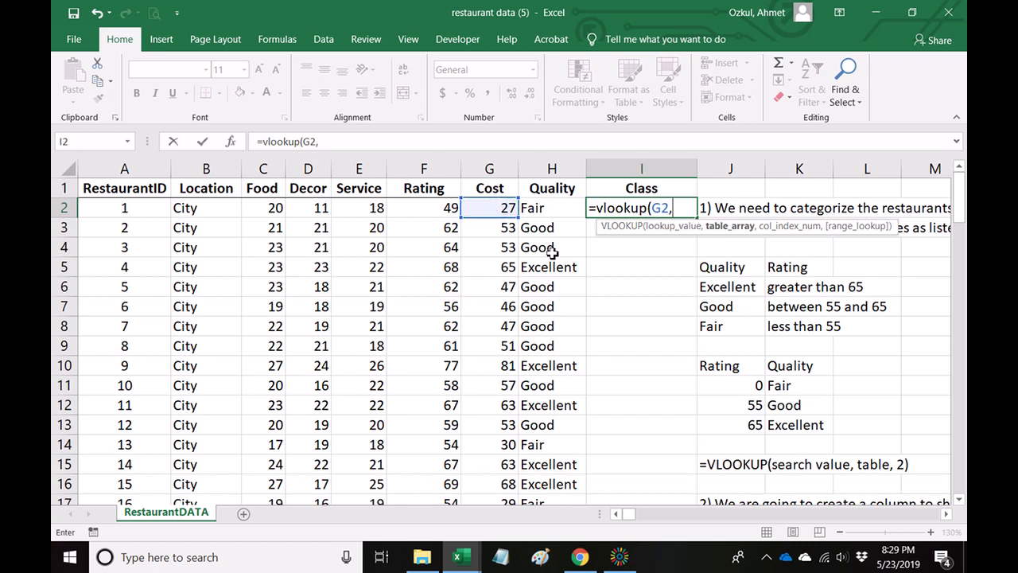
{"action": "key", "text": "BackSpace"}
{"action": "key", "text": "BackSpace"}
{"action": "key", "text": "BackSpace"}
{"action": "key", "text": "BackSpace"}
{"action": "key", "text": "BackSpace"}
{"action": "key", "text": "BackSpace"}
{"action": "key", "text": "BackSpace"}
{"action": "key", "text": "BackSpace"}
{"action": "key", "text": "BackSpace"}
{"action": "key", "text": "BackSpace"}
{"action": "key", "text": "BackSpace"}
{"action": "key", "text": "BackSpace"}
{"action": "left_click", "coordinate": [658, 232]}
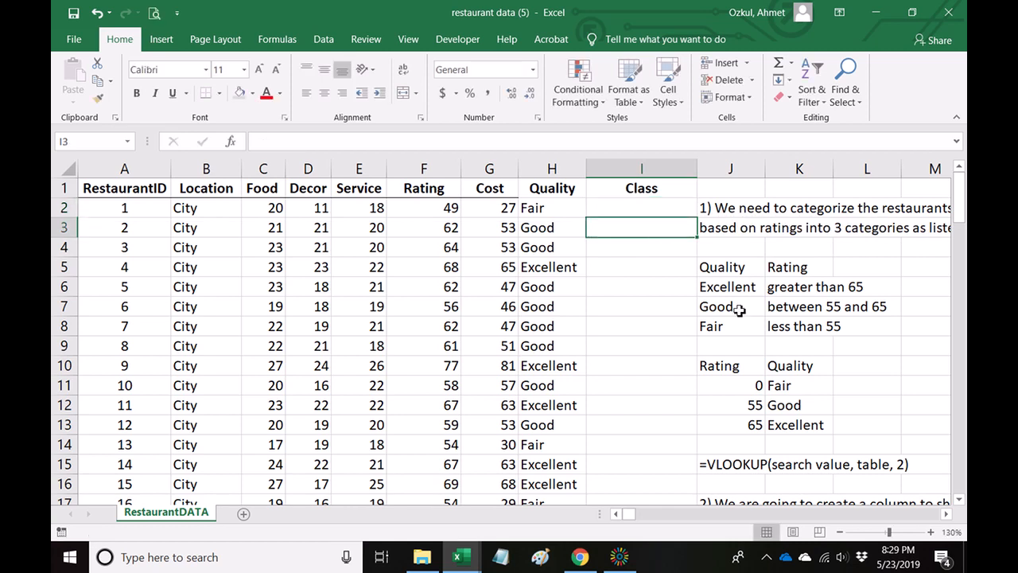
Compare the text cost ranges in J21:J24 with the numeric rating thresholds in J11:J13.
{"action": "scroll", "coordinate": [658, 231], "scroll_direction": "down", "scroll_amount": 3}
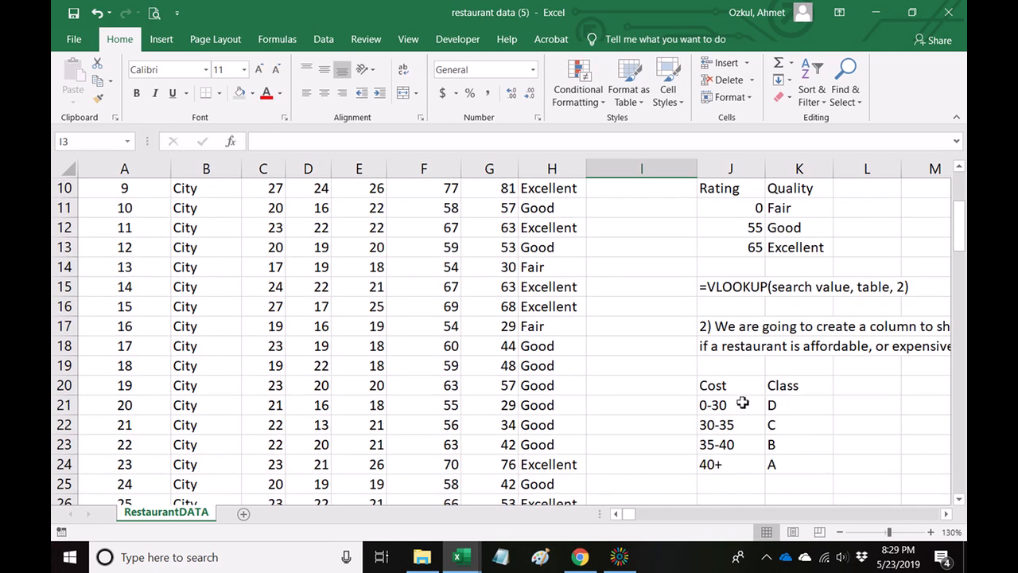
{"action": "left_click_drag", "start_coordinate": [733, 386], "coordinate": [732, 464]}
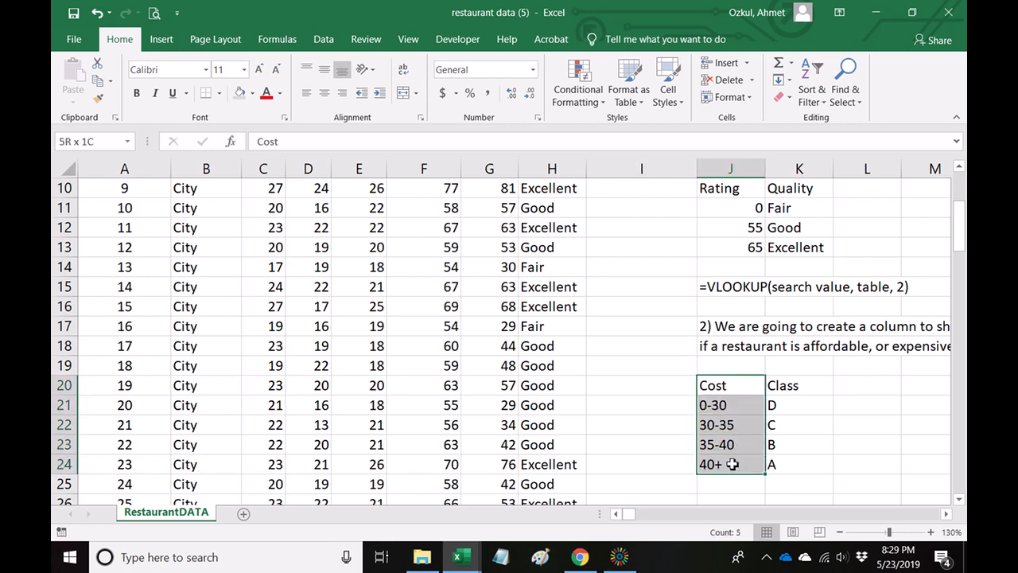
{"action": "left_click", "coordinate": [716, 389]}
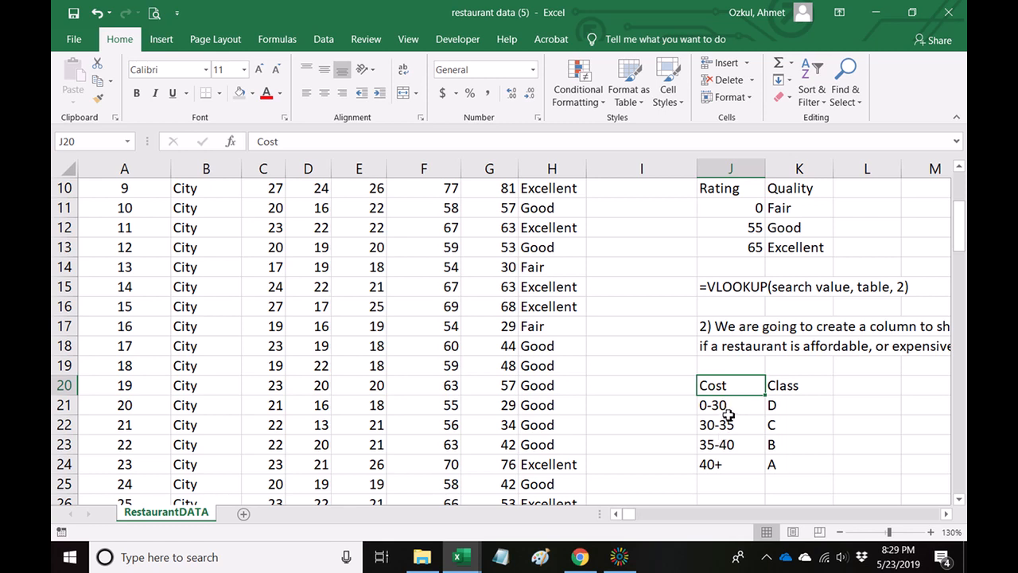
{"action": "left_click", "coordinate": [729, 407]}
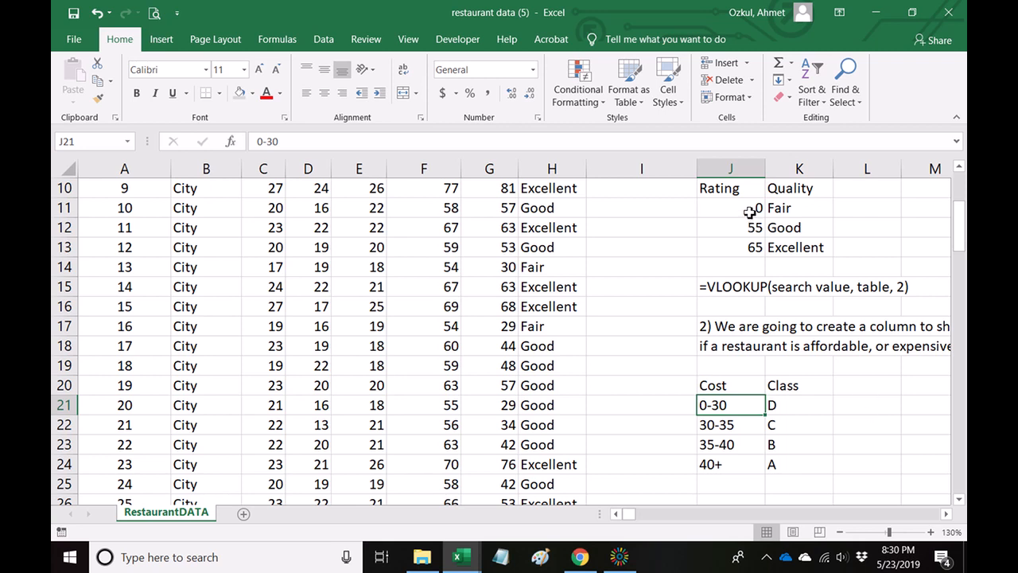
{"action": "left_click_drag", "start_coordinate": [750, 209], "coordinate": [752, 246]}
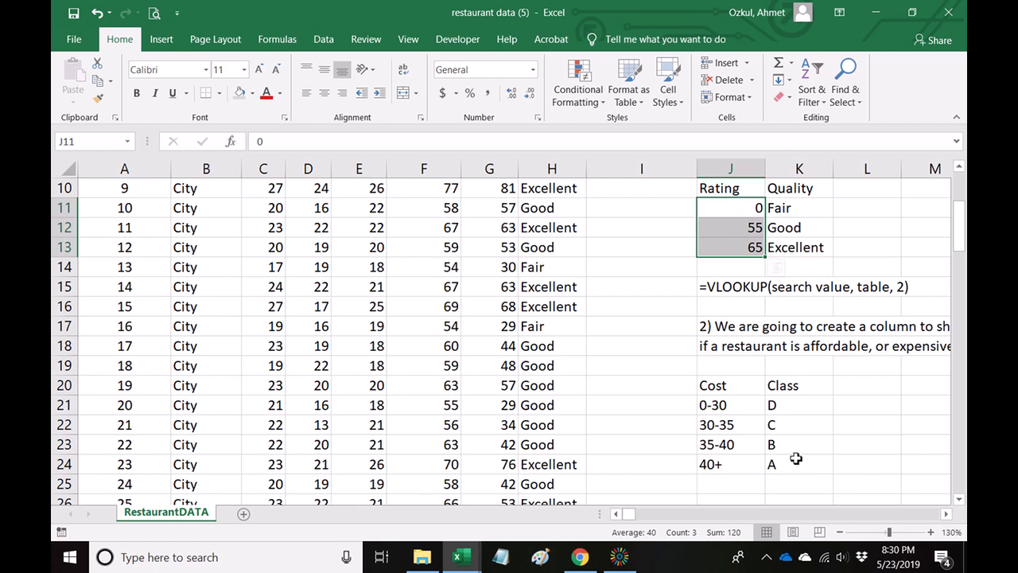
{"action": "left_click_drag", "start_coordinate": [751, 412], "coordinate": [737, 459]}
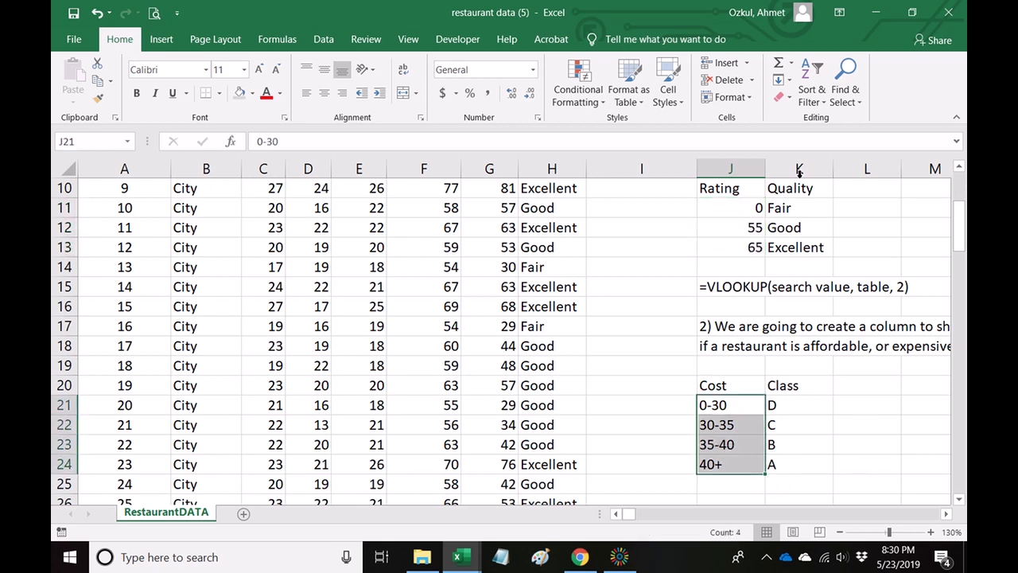
Move the Class column of the cost table from K20:K24 to L20:L24.
{"action": "left_click", "coordinate": [865, 463]}
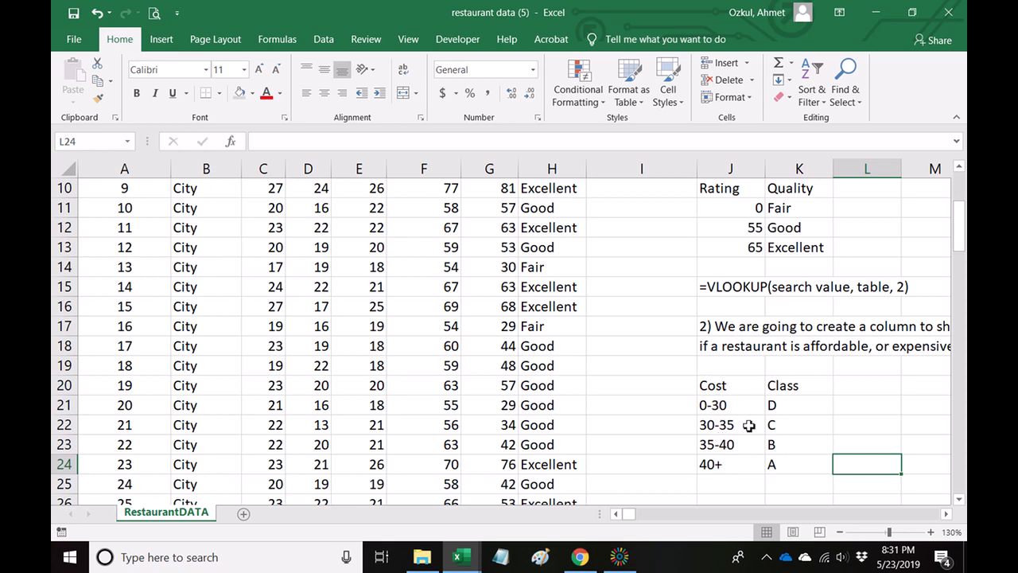
{"action": "left_click_drag", "start_coordinate": [783, 393], "coordinate": [788, 463]}
{"action": "left_click_drag", "start_coordinate": [833, 425], "coordinate": [846, 433]}
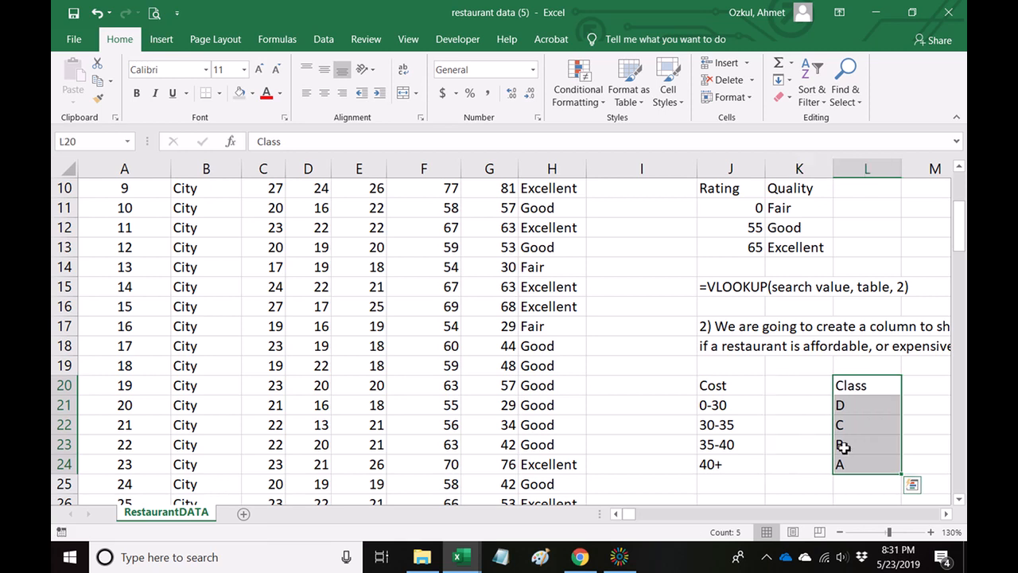
Add the header "Cost" in K20 between the cost ranges and the Class column.
{"action": "left_click", "coordinate": [798, 389]}
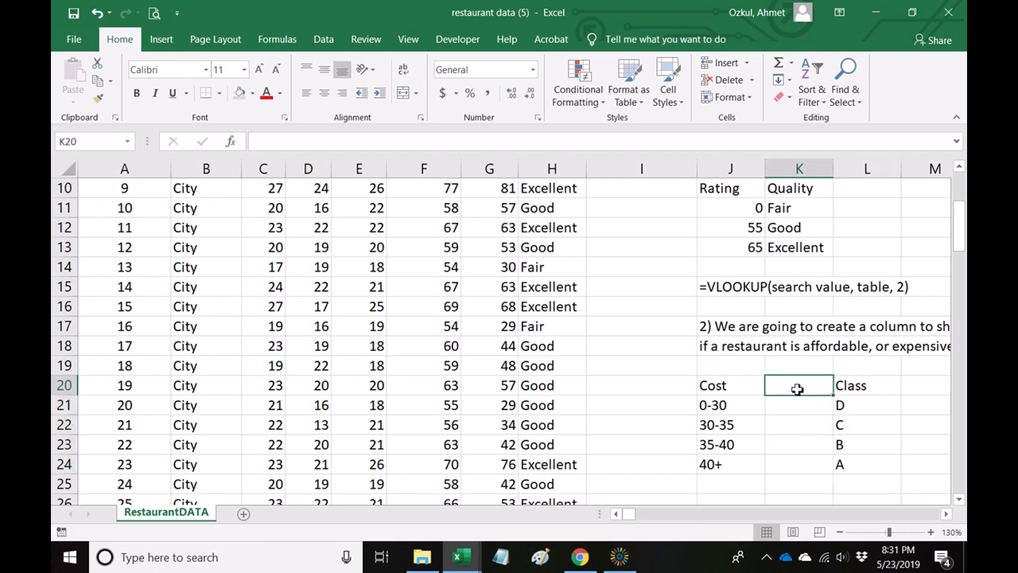
{"action": "type", "text": "Cost"}
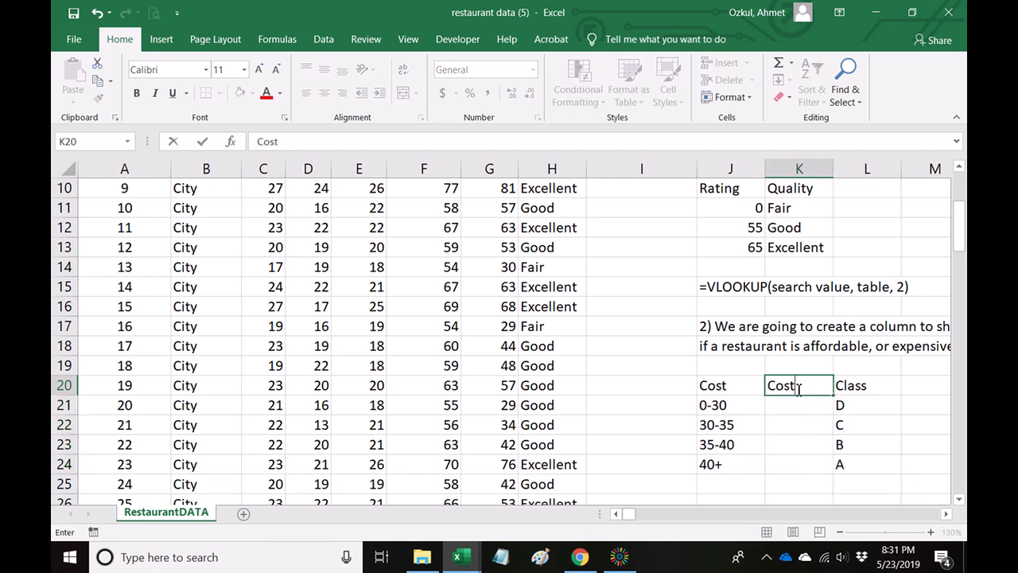
{"action": "key", "text": "ctrl+Return"}
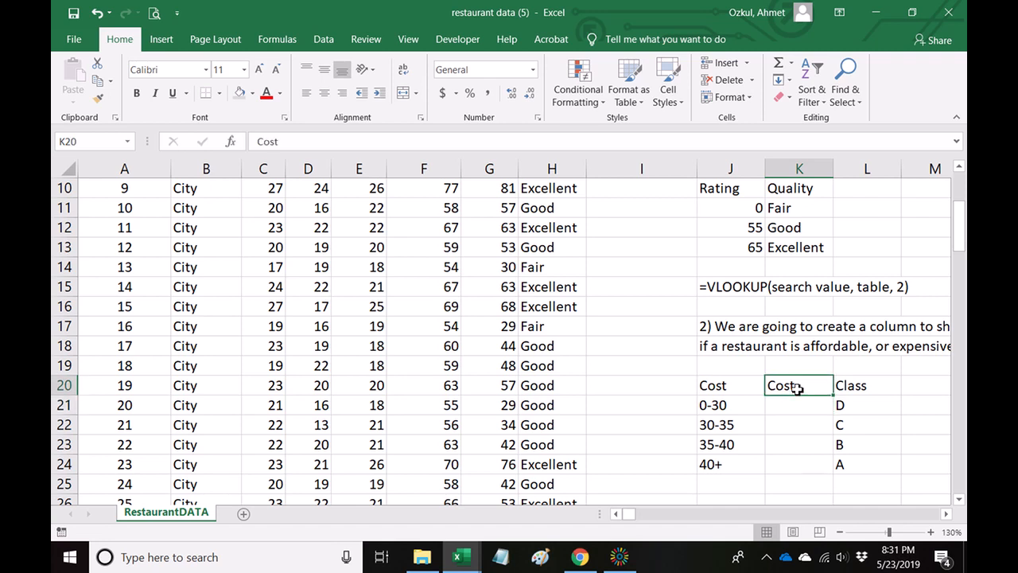
Rename the header in J20 to "CostRange" and widen column J slightly to fit it.
{"action": "key", "text": "Left"}
{"action": "key", "text": "F2"}
{"action": "type", "text": "Range"}
{"action": "key", "text": "Return"}
{"action": "left_click", "coordinate": [797, 388]}
{"action": "left_click_drag", "start_coordinate": [766, 168], "coordinate": [772, 167]}
Enter the numeric cost thresholds 0, 30, 35 and 40 in K21:K24.
{"action": "left_click", "coordinate": [802, 407]}
{"action": "type", "text": "0"}
{"action": "key", "text": "Return"}
{"action": "type", "text": "30"}
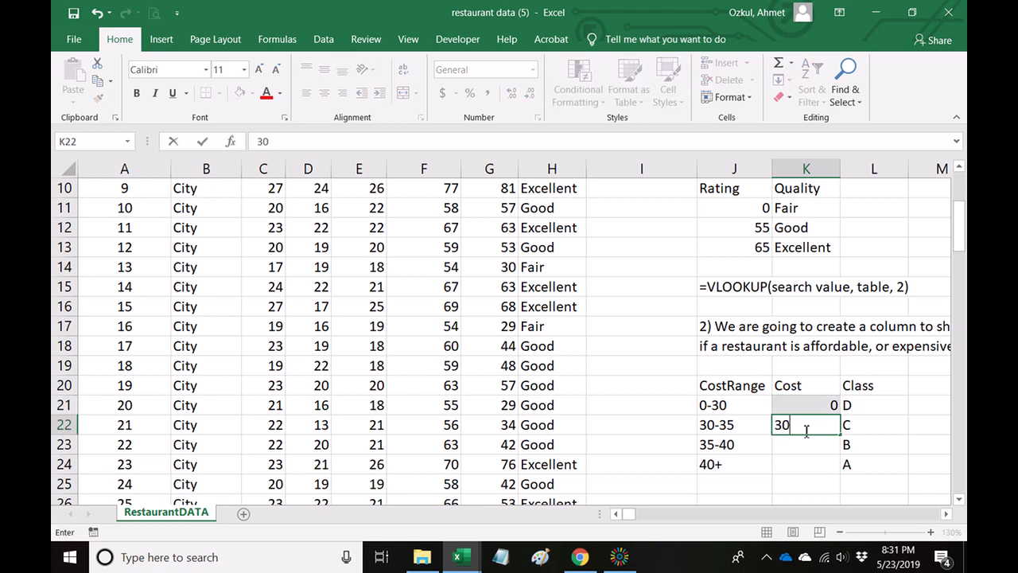
{"action": "key", "text": "Return"}
{"action": "type", "text": "35"}
{"action": "key", "text": "Return"}
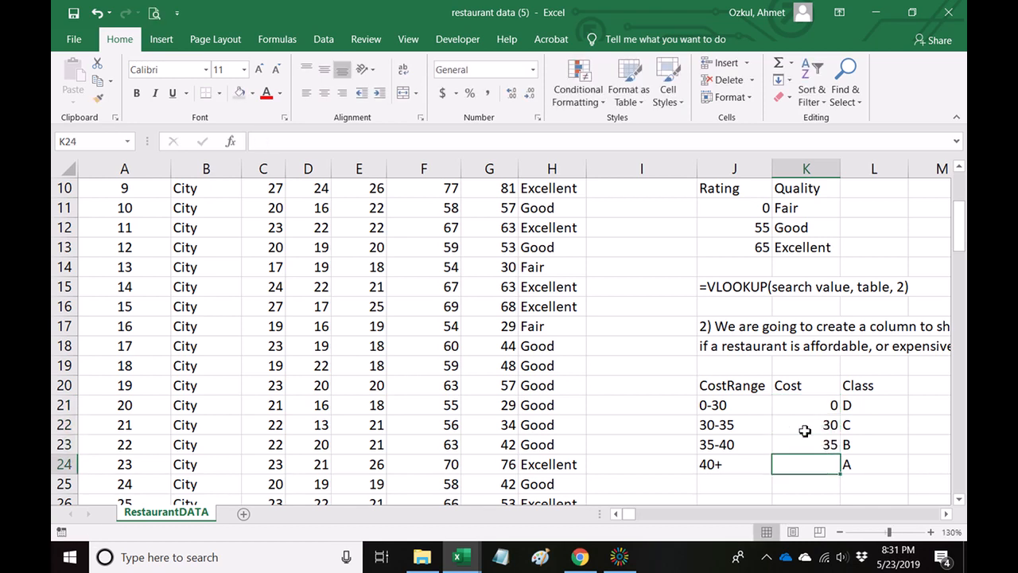
{"action": "type", "text": "40"}
{"action": "key", "text": "Return"}
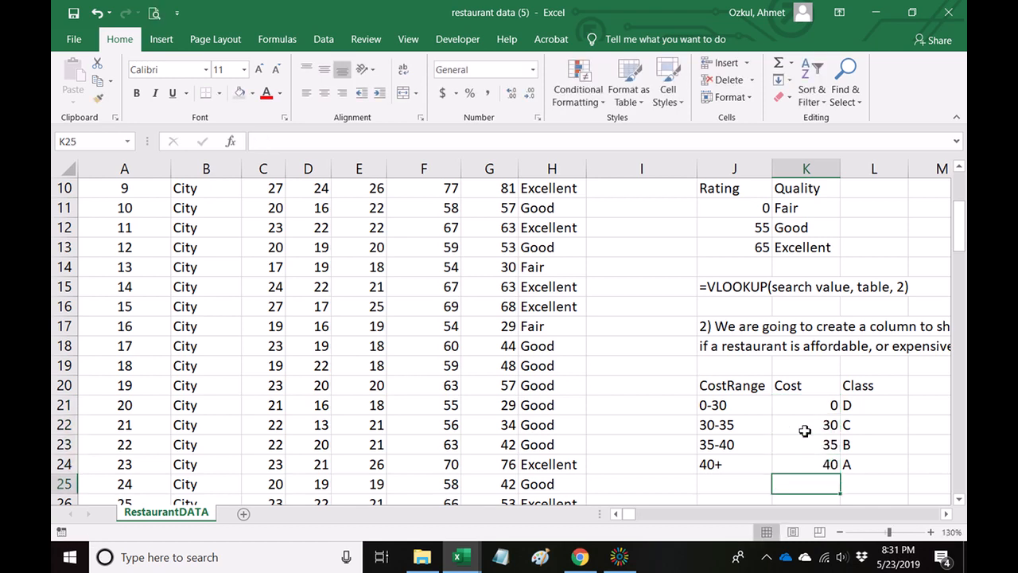
Start a VLOOKUP formula in I2 with the restaurant's cost in G2 as the lookup value.
{"action": "left_click_drag", "start_coordinate": [808, 408], "coordinate": [884, 468]}
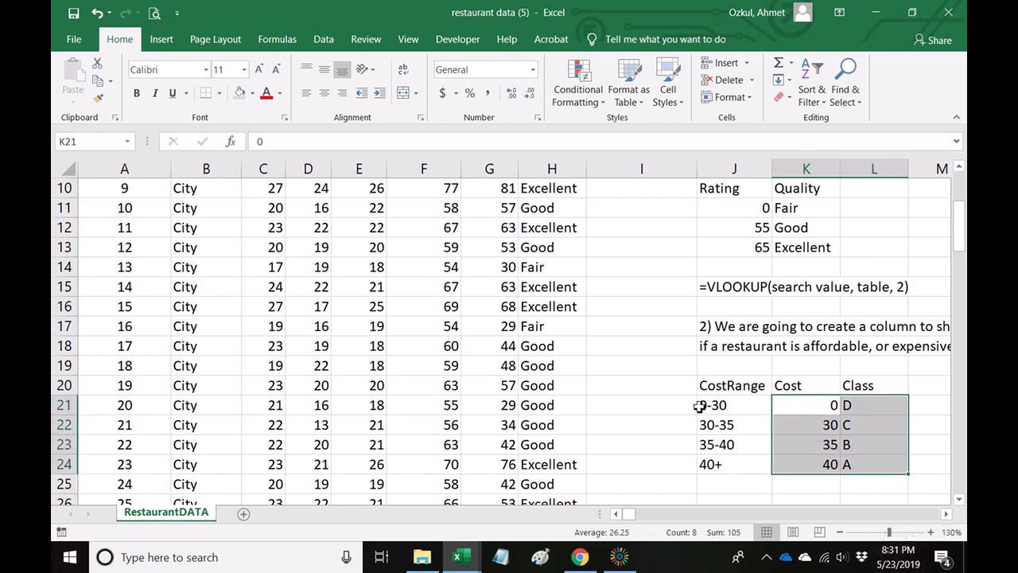
{"action": "left_click", "coordinate": [677, 393]}
{"action": "scroll", "coordinate": [677, 398], "scroll_direction": "up", "scroll_amount": 3}
{"action": "left_click", "coordinate": [627, 210]}
{"action": "type", "text": "=vlookup("}
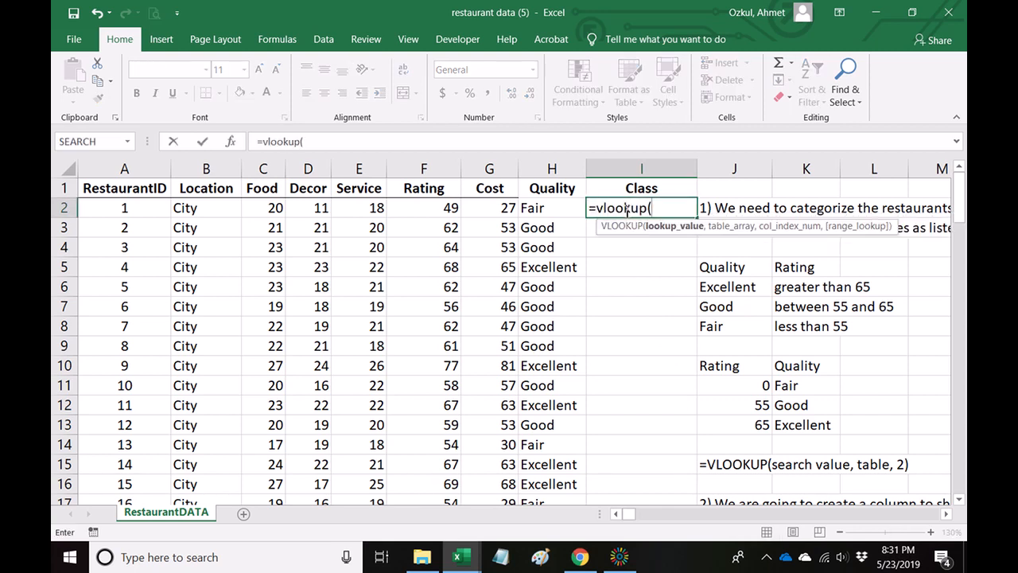
{"action": "left_click", "coordinate": [494, 210]}
{"action": "type", "text": ","}
Complete the I2 formula with the absolute table range $K$21:$L$24 and column index 2.
{"action": "scroll", "coordinate": [660, 362], "scroll_direction": "down", "scroll_amount": 4}
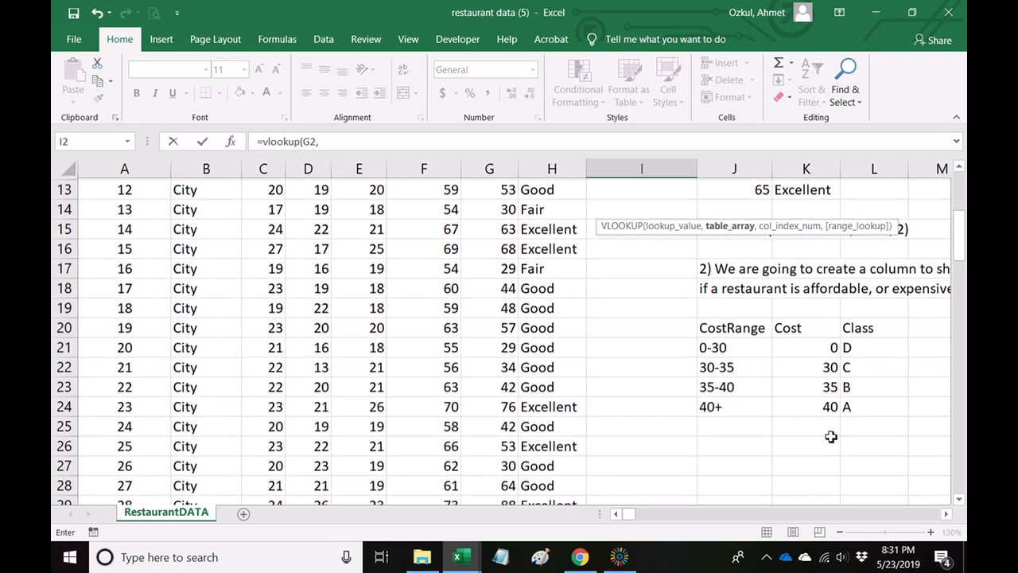
{"action": "left_click", "coordinate": [811, 347]}
{"action": "left_click_drag", "start_coordinate": [811, 347], "coordinate": [866, 405]}
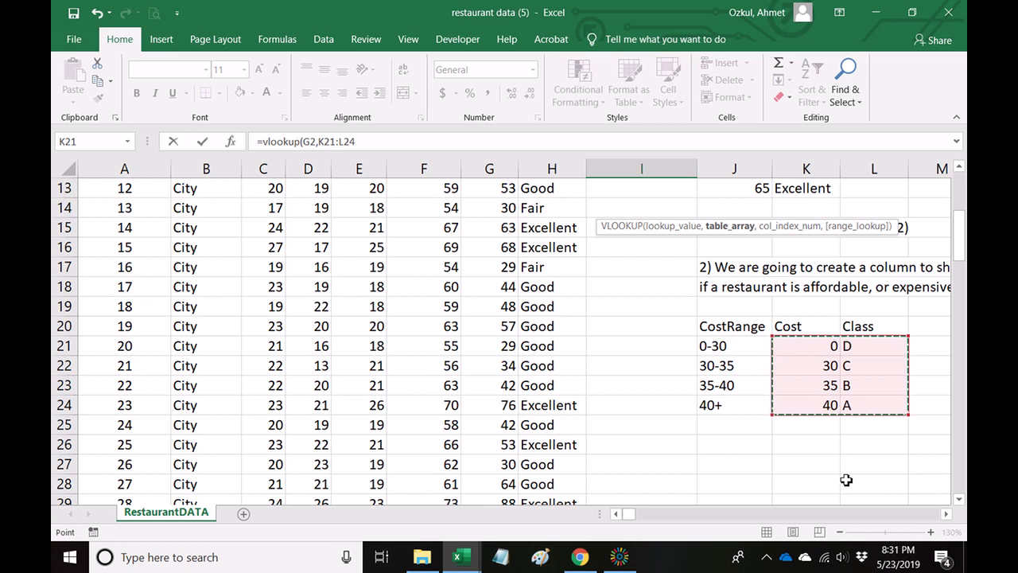
{"action": "key", "text": "F4"}
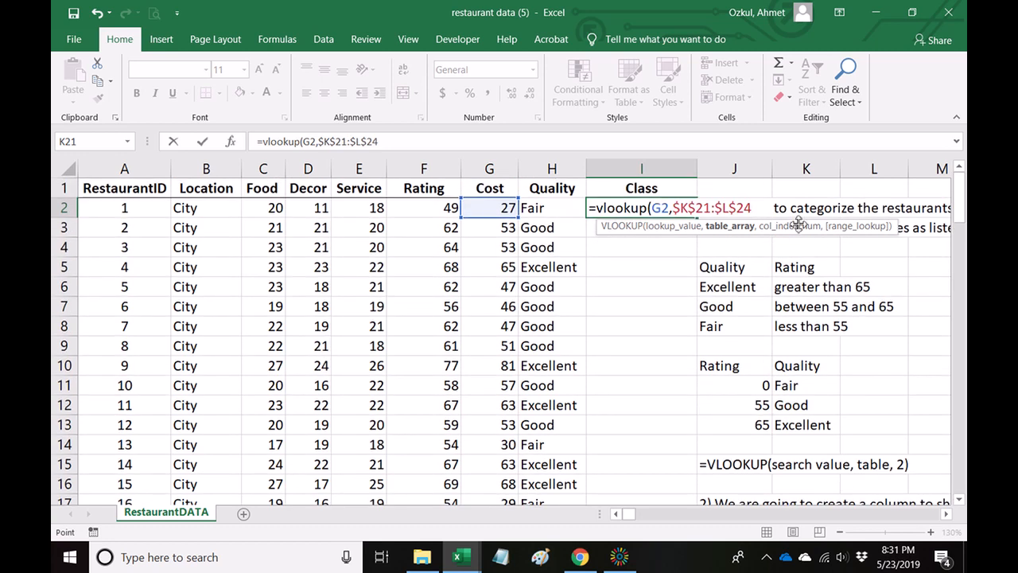
{"action": "type", "text": ",2"}
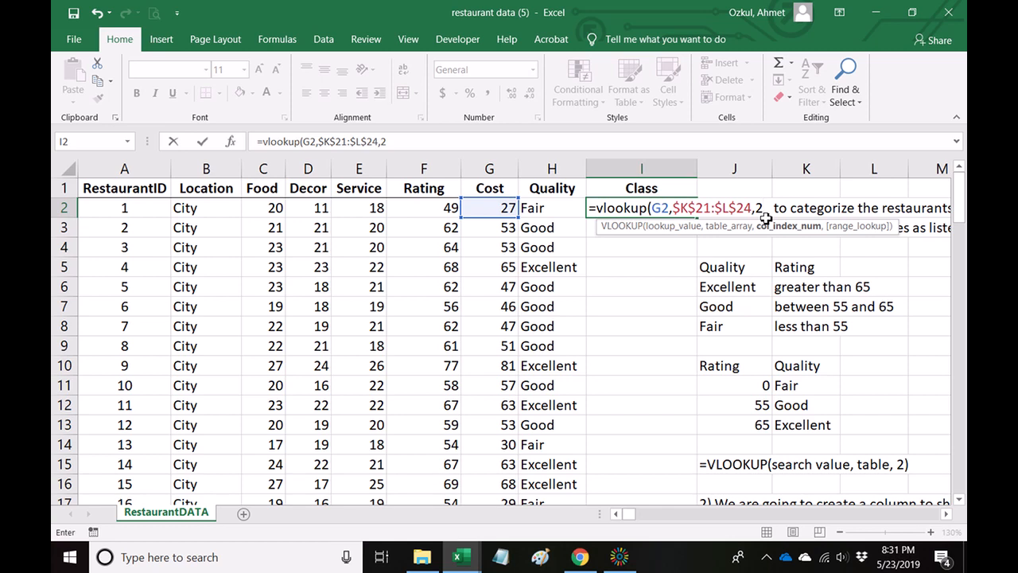
{"action": "type", "text": ")"}
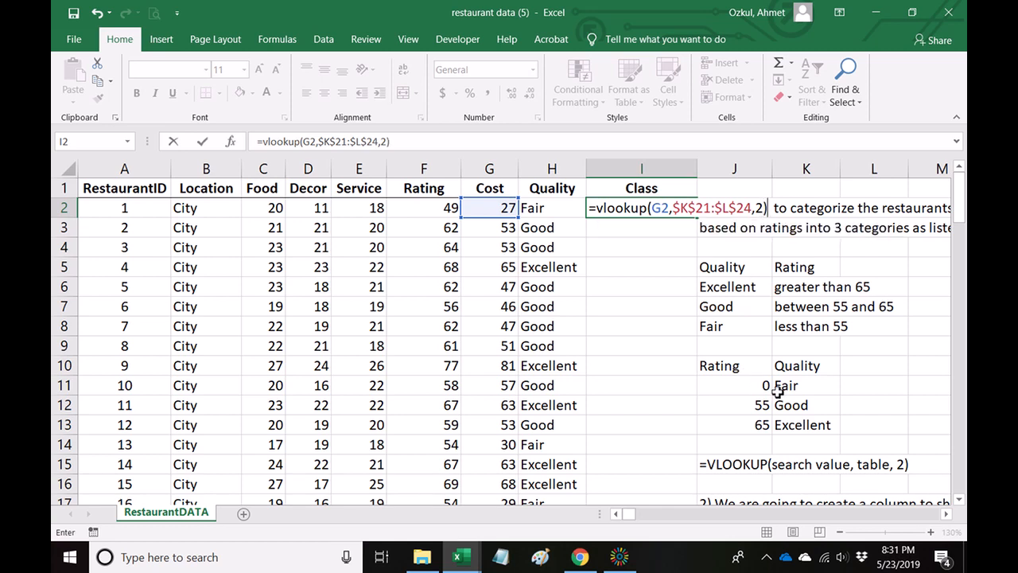
{"action": "scroll", "coordinate": [780, 390], "scroll_direction": "down", "scroll_amount": 4}
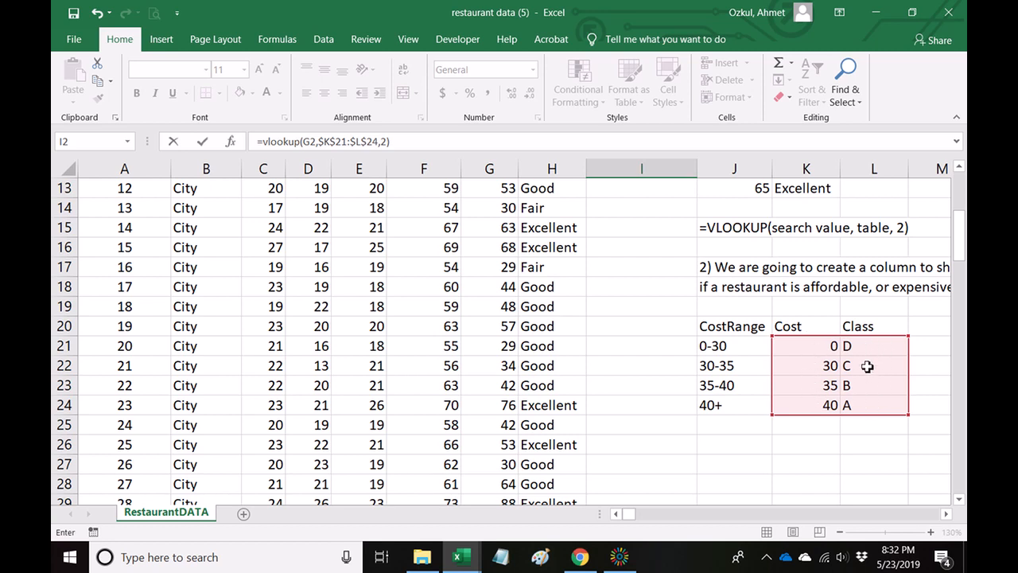
{"action": "scroll", "coordinate": [868, 366], "scroll_direction": "up", "scroll_amount": 4}
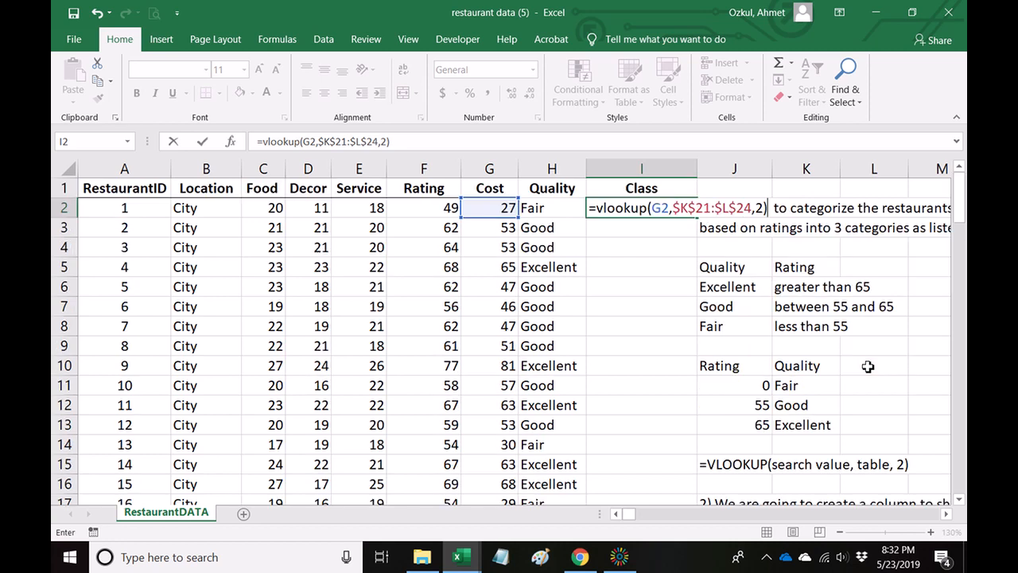
{"action": "key", "text": "Return"}
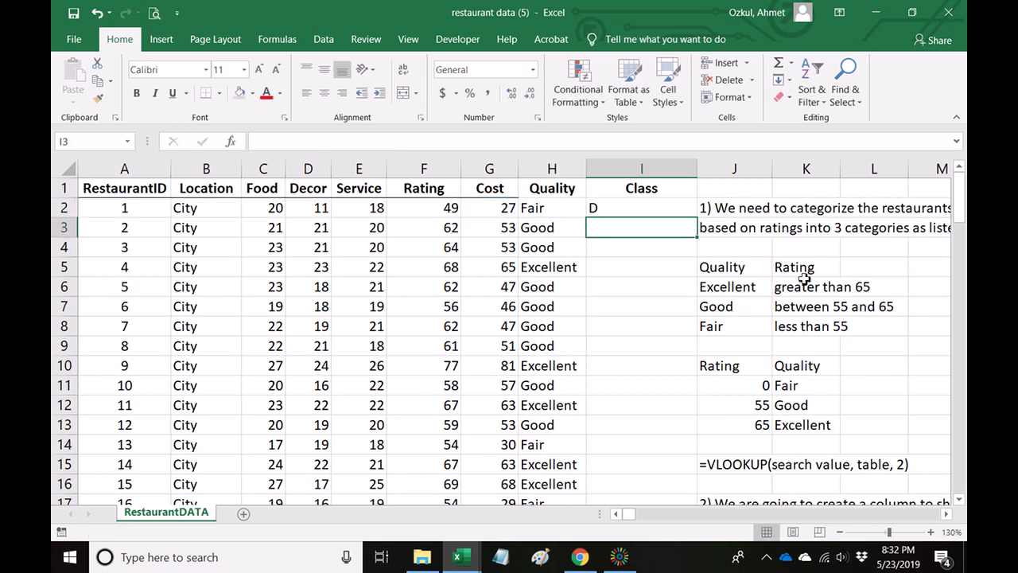
Check the class in I2 against the cost in G2 and the first row of the cost table.
{"action": "left_click", "coordinate": [653, 209]}
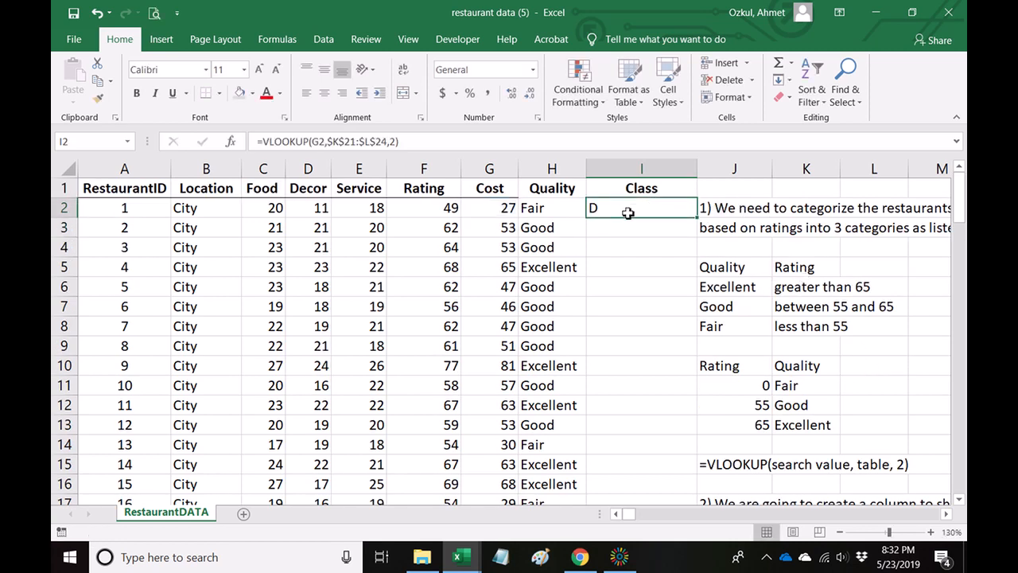
{"action": "left_click", "coordinate": [511, 214]}
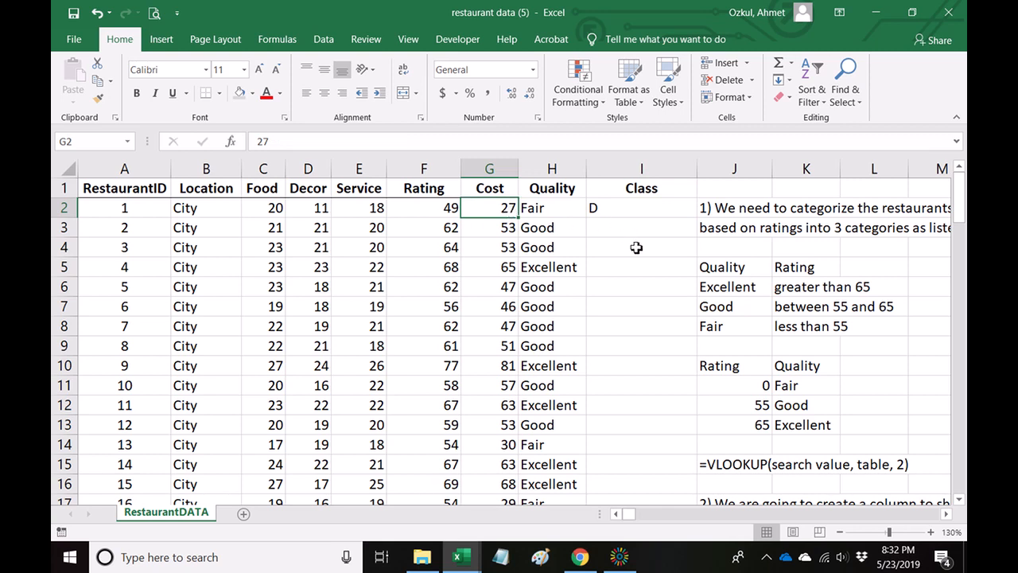
{"action": "scroll", "coordinate": [724, 362], "scroll_direction": "down", "scroll_amount": 4}
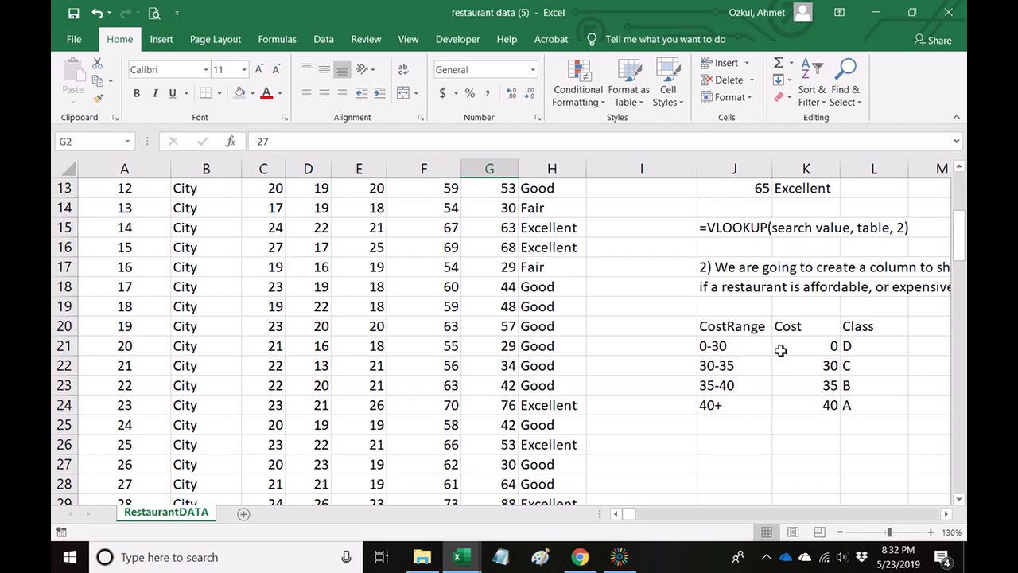
{"action": "left_click", "coordinate": [865, 347]}
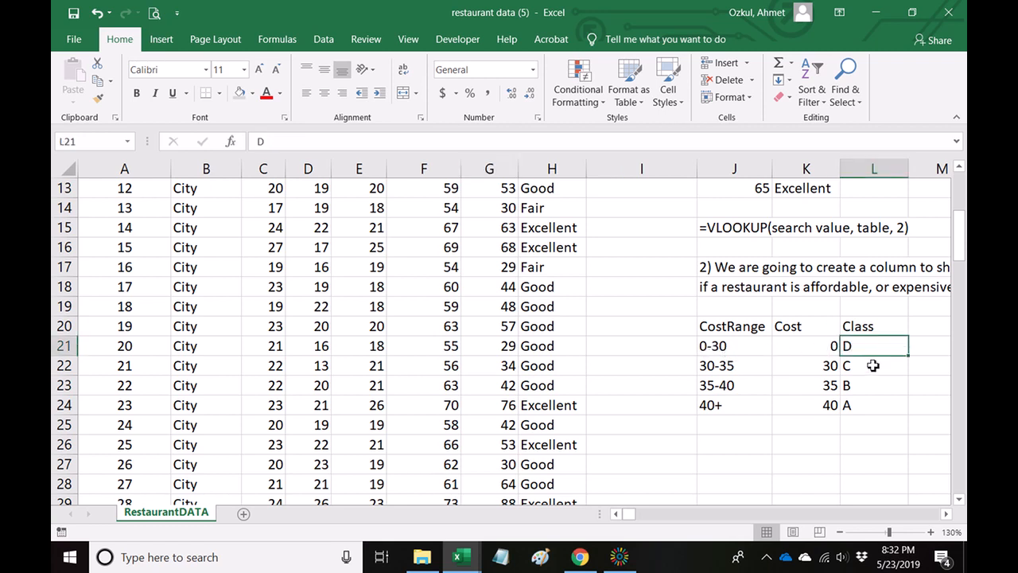
Fill the VLOOKUP formula from I2 down the Class column to I101.
{"action": "scroll", "coordinate": [873, 365], "scroll_direction": "up", "scroll_amount": 4}
{"action": "left_click", "coordinate": [642, 210]}
{"action": "left_click_drag", "start_coordinate": [697, 218], "coordinate": [654, 453]}
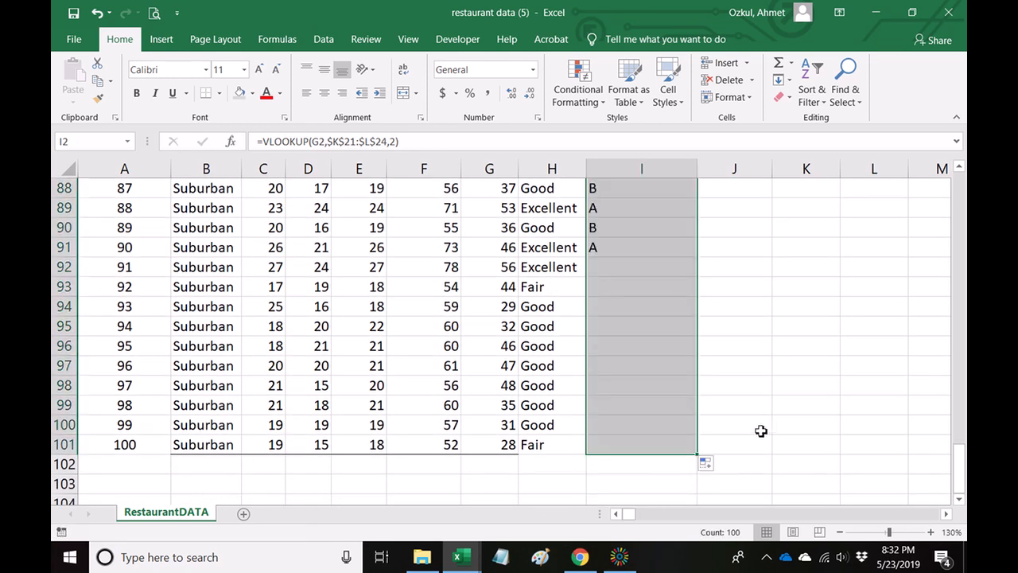
Center the class grades in I2:I101 horizontally and return to the start of the data.
{"action": "left_click", "coordinate": [324, 95]}
{"action": "key", "text": "ctrl+BackSpace"}
{"action": "left_click", "coordinate": [752, 384]}
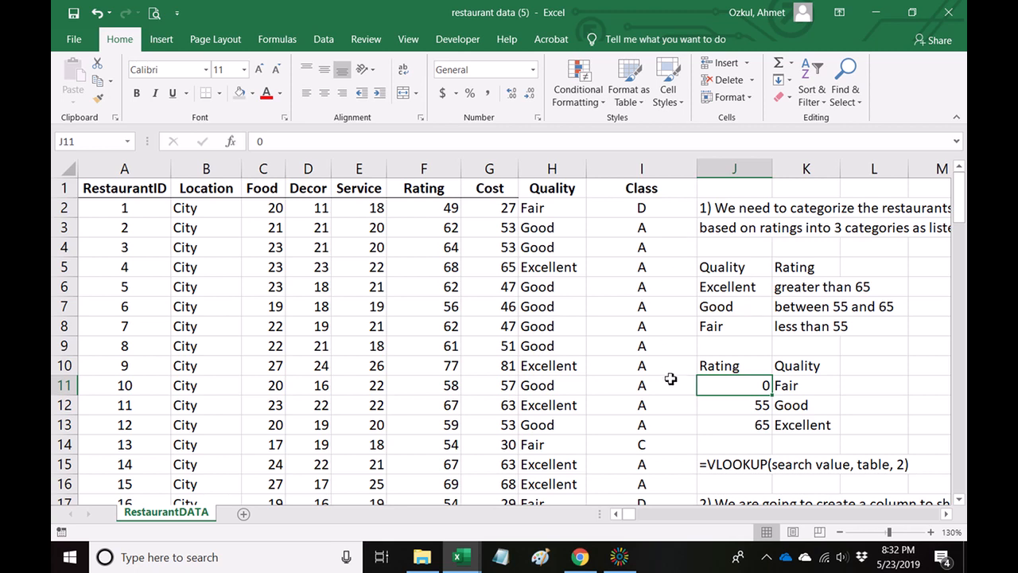
Review the class grades down column I against the restaurants' costs.
{"action": "scroll", "coordinate": [671, 366], "scroll_direction": "down", "scroll_amount": 2}
{"action": "scroll", "coordinate": [657, 349], "scroll_direction": "down", "scroll_amount": 6}
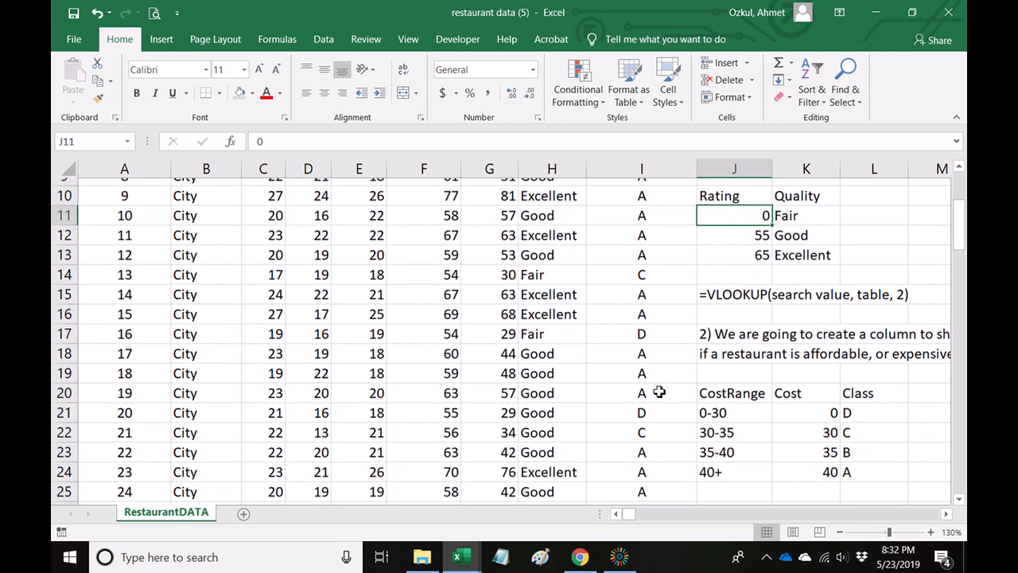
{"action": "scroll", "coordinate": [658, 390], "scroll_direction": "down", "scroll_amount": 1}
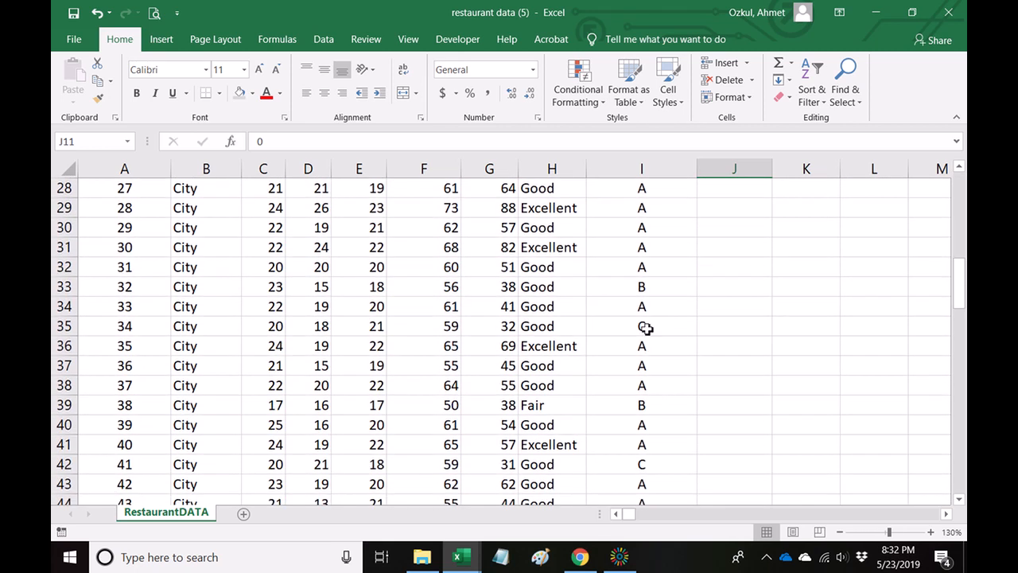
{"action": "left_click", "coordinate": [643, 287]}
{"action": "scroll", "coordinate": [687, 377], "scroll_direction": "down", "scroll_amount": 1}
{"action": "key", "text": "Down"}
{"action": "key", "text": "Down"}
{"action": "left_click", "coordinate": [659, 347]}
{"action": "scroll", "coordinate": [682, 420], "scroll_direction": "down", "scroll_amount": 5}
{"action": "scroll", "coordinate": [682, 421], "scroll_direction": "down", "scroll_amount": 14}
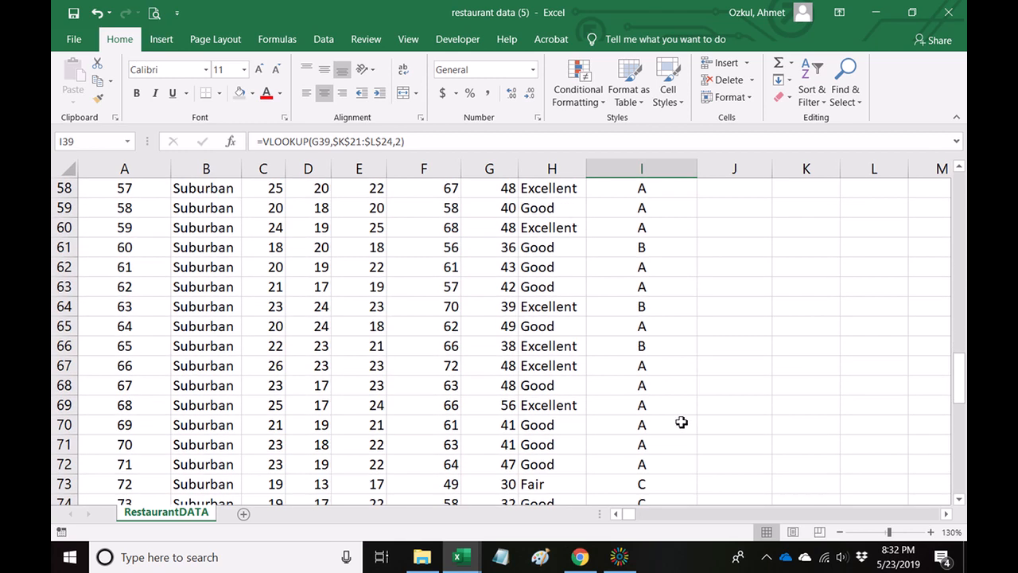
{"action": "scroll", "coordinate": [682, 423], "scroll_direction": "down", "scroll_amount": 2}
{"action": "scroll", "coordinate": [682, 423], "scroll_direction": "up", "scroll_amount": 20}
{"action": "scroll", "coordinate": [682, 422], "scroll_direction": "up", "scroll_amount": 5}
{"action": "scroll", "coordinate": [681, 422], "scroll_direction": "down", "scroll_amount": 6}
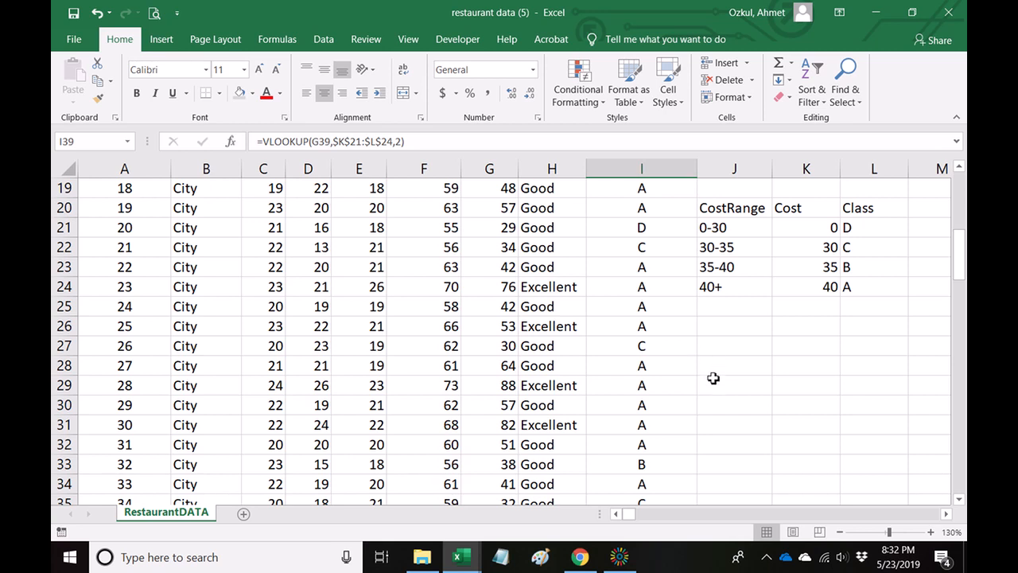
Compare the cost in G28 with the thresholds and classes in K21:L24.
{"action": "left_click", "coordinate": [507, 370]}
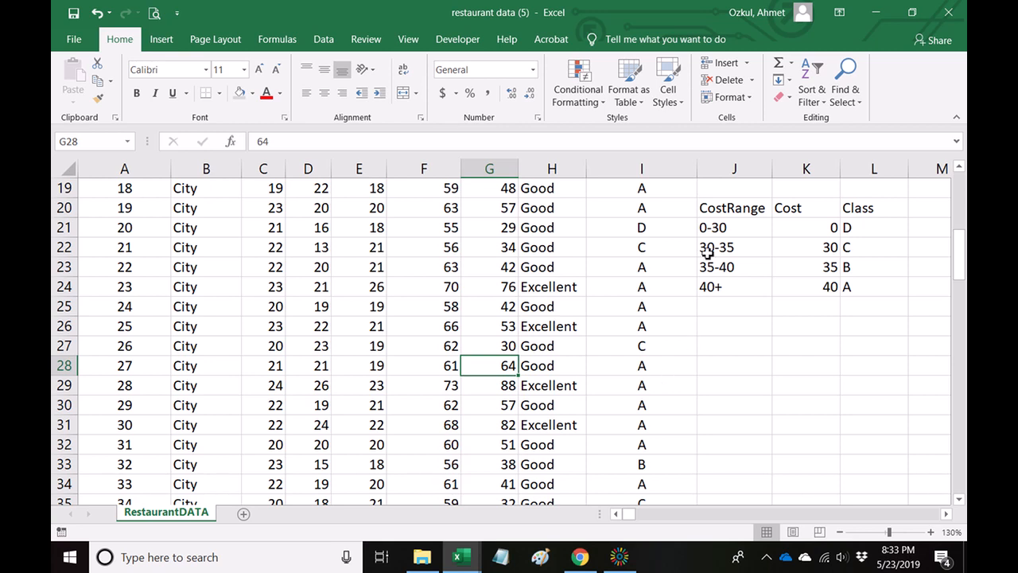
{"action": "left_click_drag", "start_coordinate": [798, 230], "coordinate": [864, 296]}
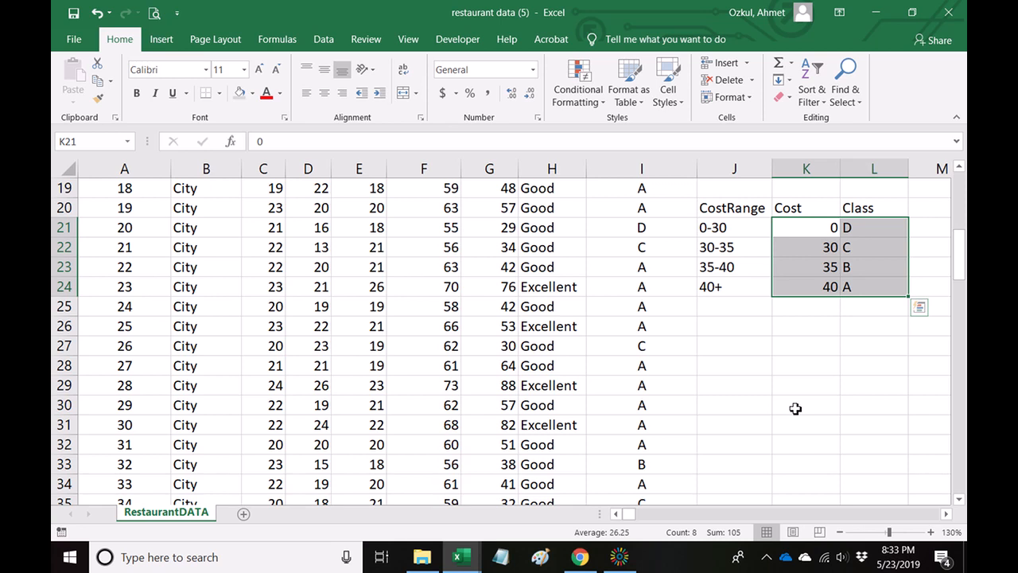
{"action": "left_click", "coordinate": [722, 387]}
Inspect the arguments of the VLOOKUP formula in I2, leaving it unedited.
{"action": "scroll", "coordinate": [632, 373], "scroll_direction": "up", "scroll_amount": 2}
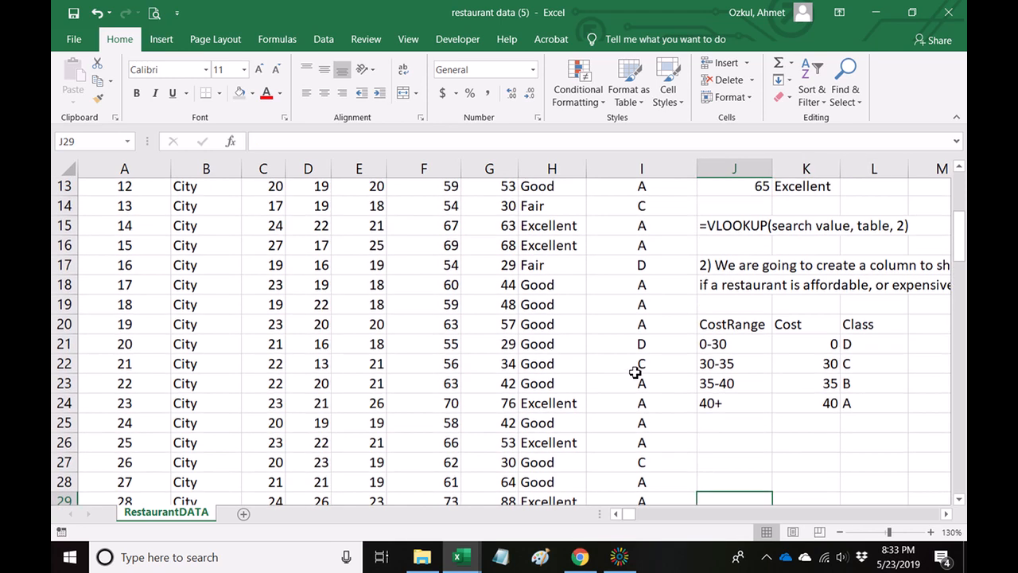
{"action": "scroll", "coordinate": [634, 372], "scroll_direction": "up", "scroll_amount": 4}
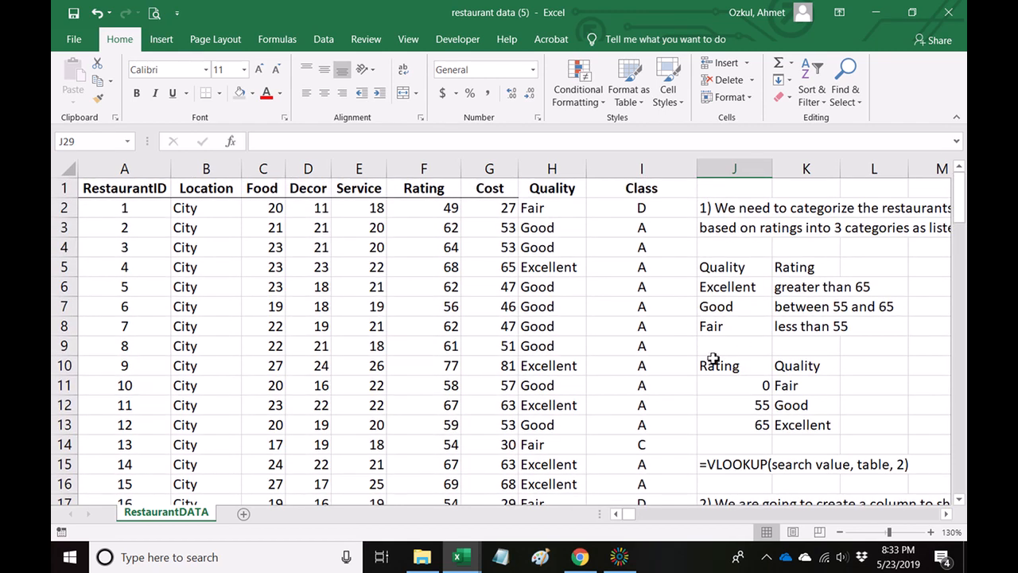
{"action": "left_click", "coordinate": [635, 208]}
{"action": "double_click", "coordinate": [612, 202]}
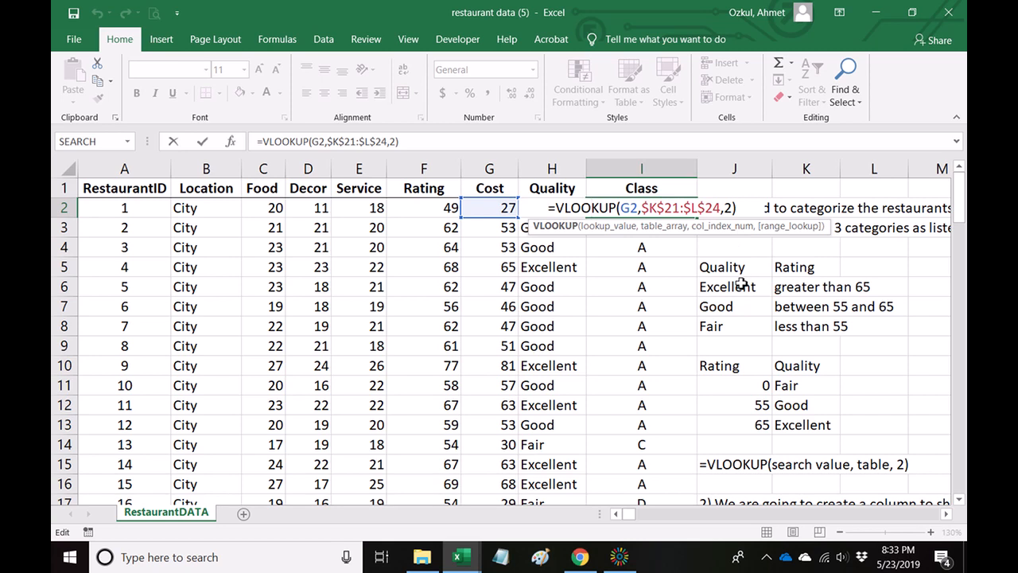
{"action": "key", "text": "Return"}
Examine the order of the numeric cost thresholds in K21:K24.
{"action": "scroll", "coordinate": [792, 344], "scroll_direction": "down", "scroll_amount": 4}
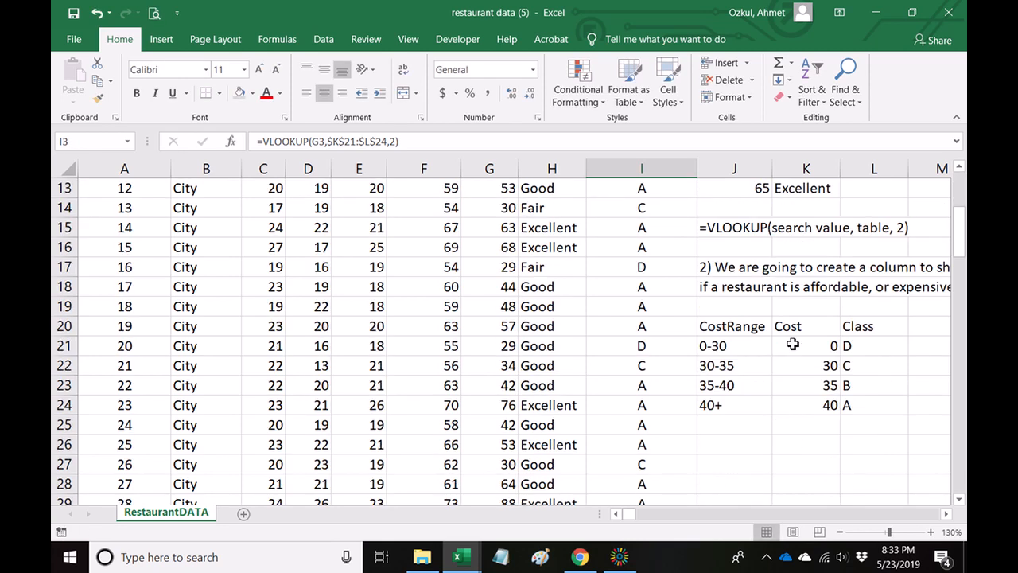
{"action": "left_click_drag", "start_coordinate": [803, 343], "coordinate": [800, 410]}
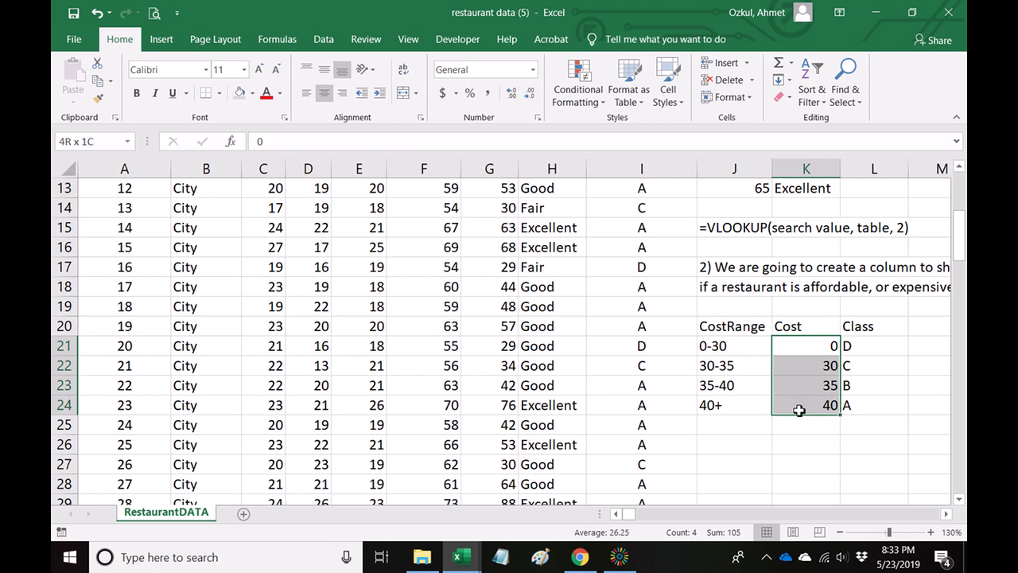
{"action": "left_click", "coordinate": [816, 346]}
{"action": "left_click", "coordinate": [816, 362]}
{"action": "left_click", "coordinate": [821, 382]}
{"action": "left_click", "coordinate": [824, 424]}
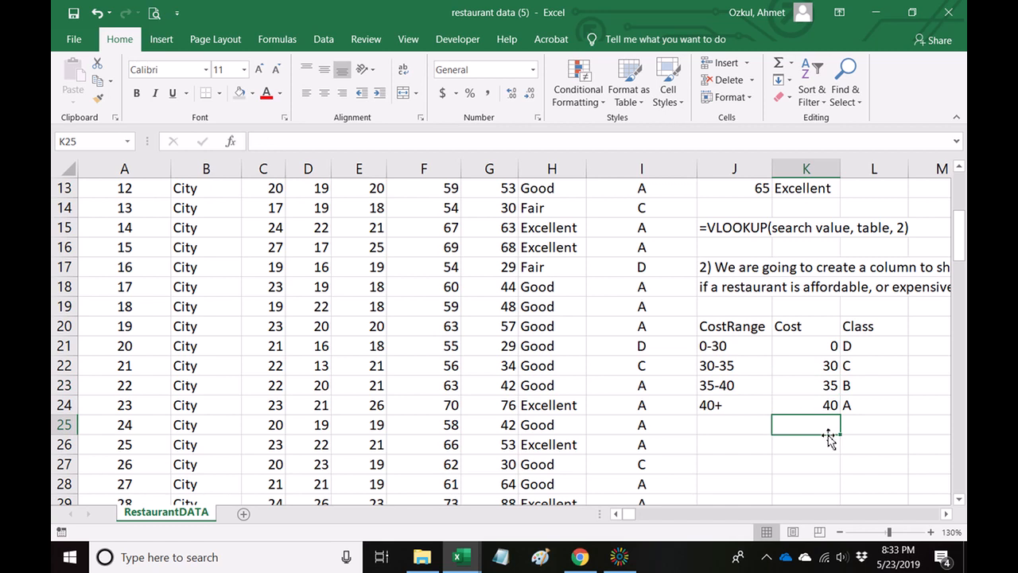